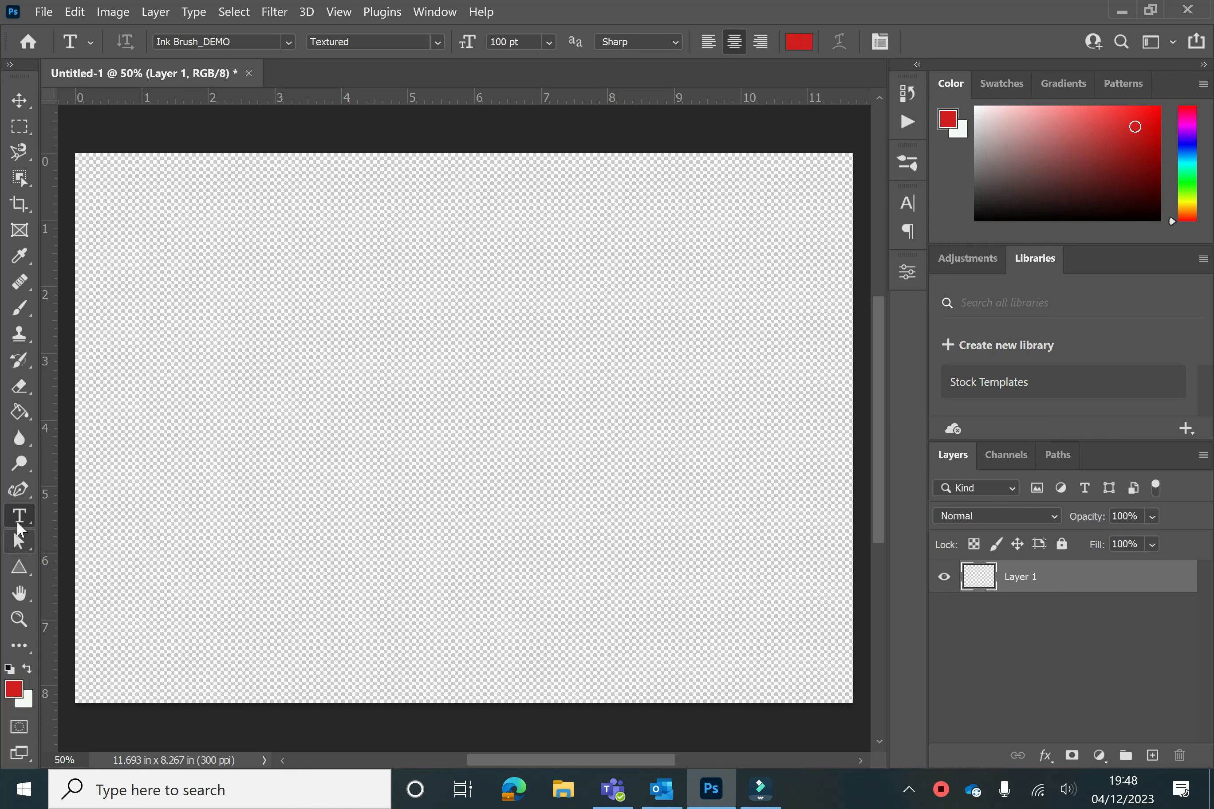
# Select the Horizontal Type Tool and set the font to Arial Rounded MT Bold
pyautogui.rightClick(20, 525)
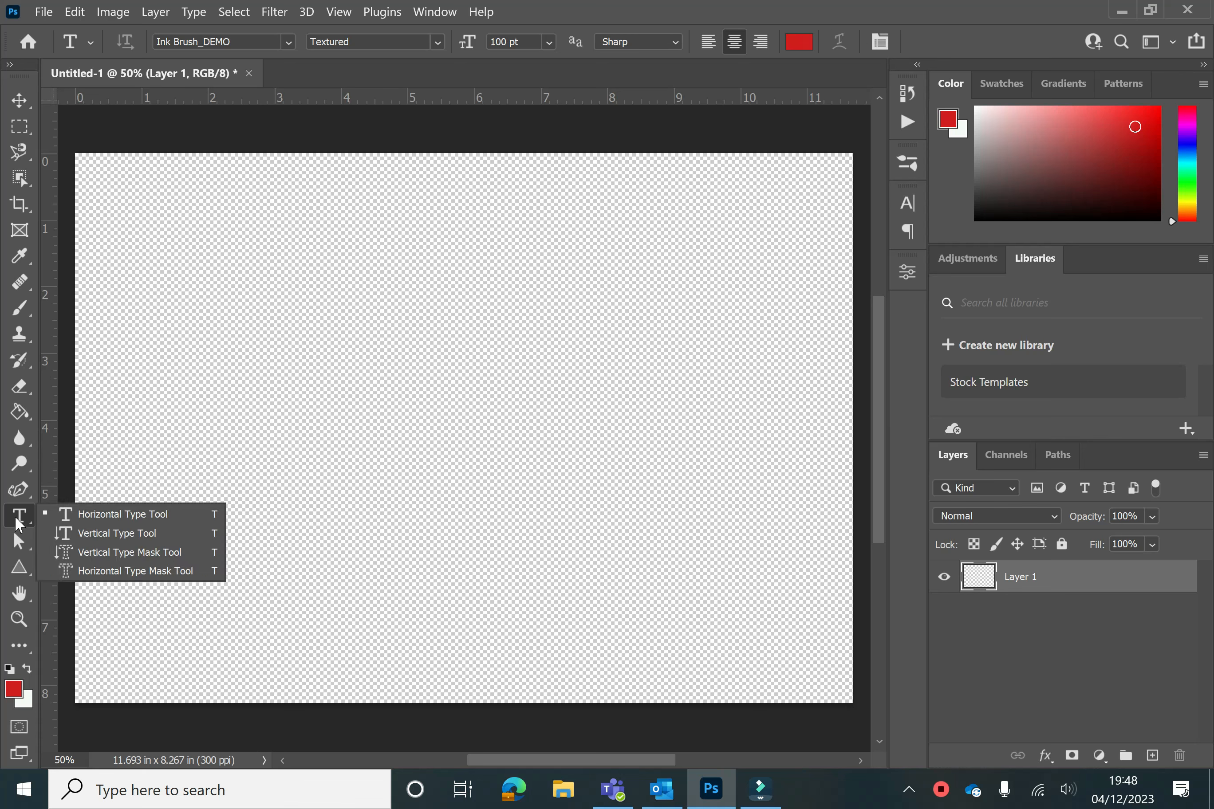
pyautogui.click(98, 514)
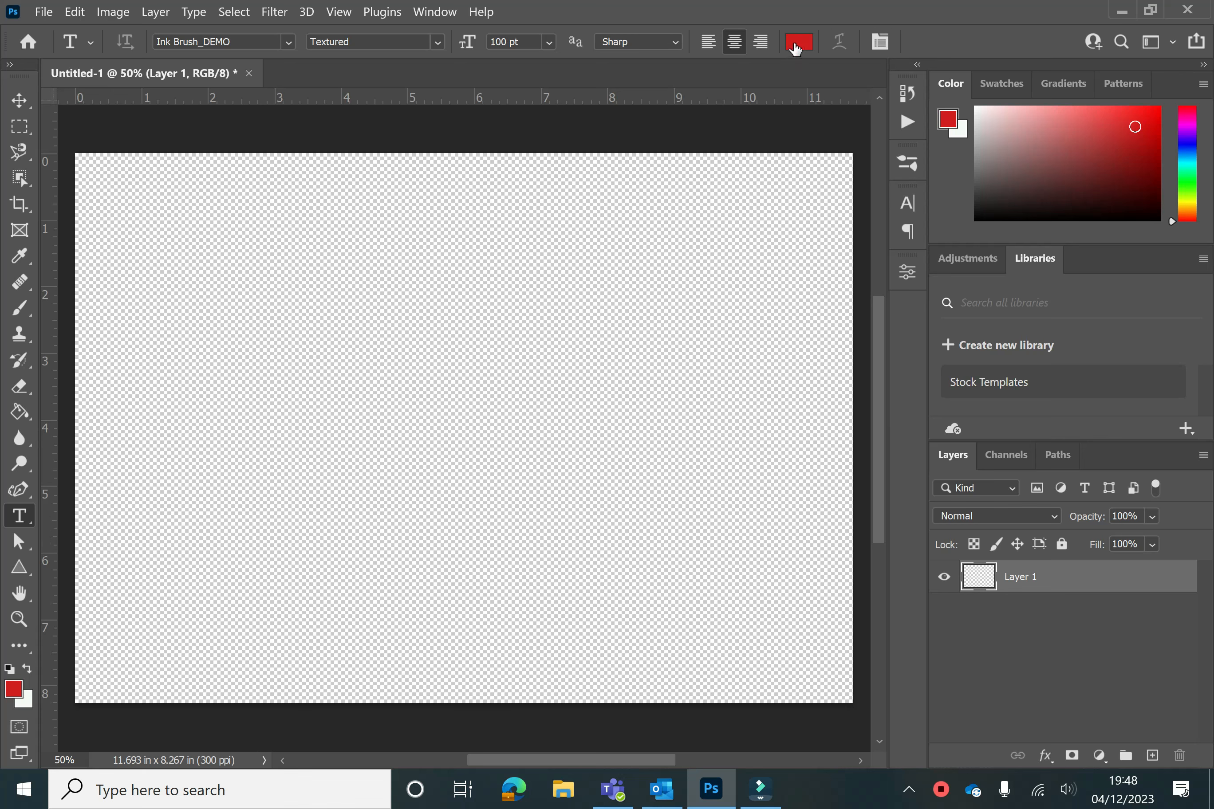
pyautogui.click(287, 43)
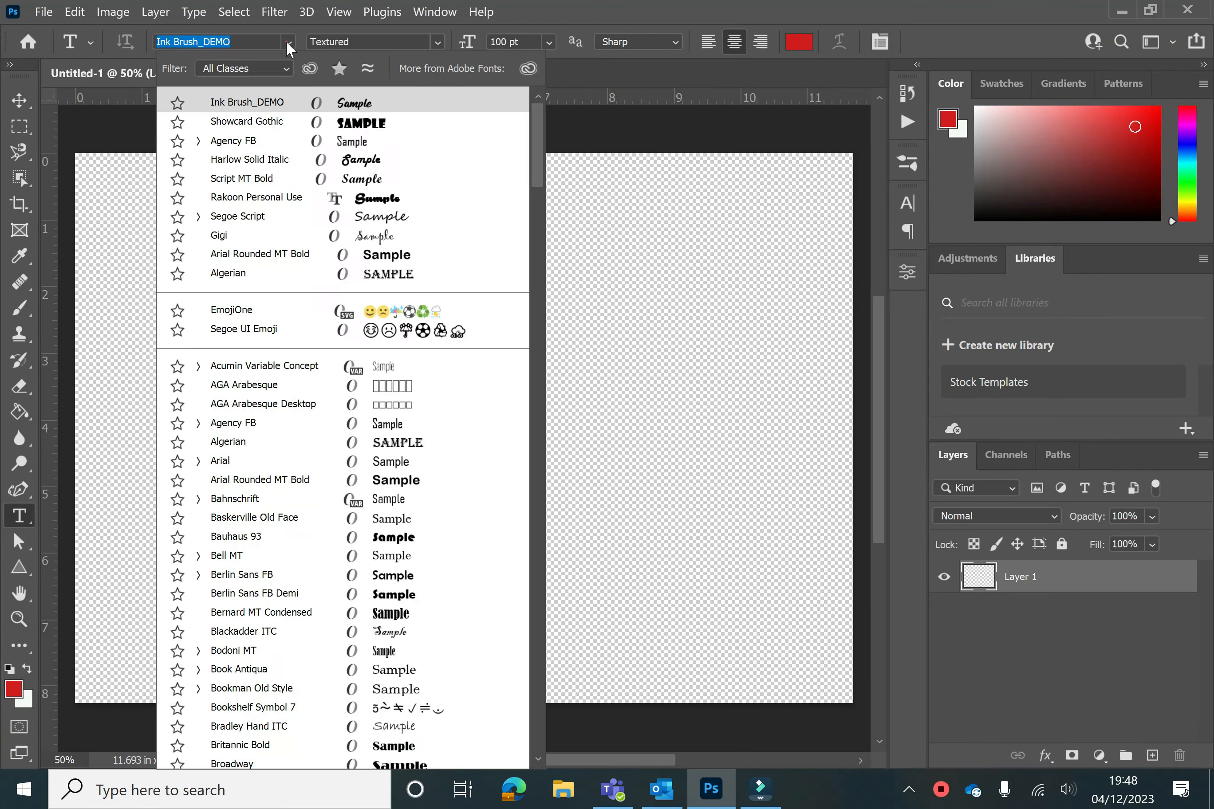
pyautogui.click(433, 483)
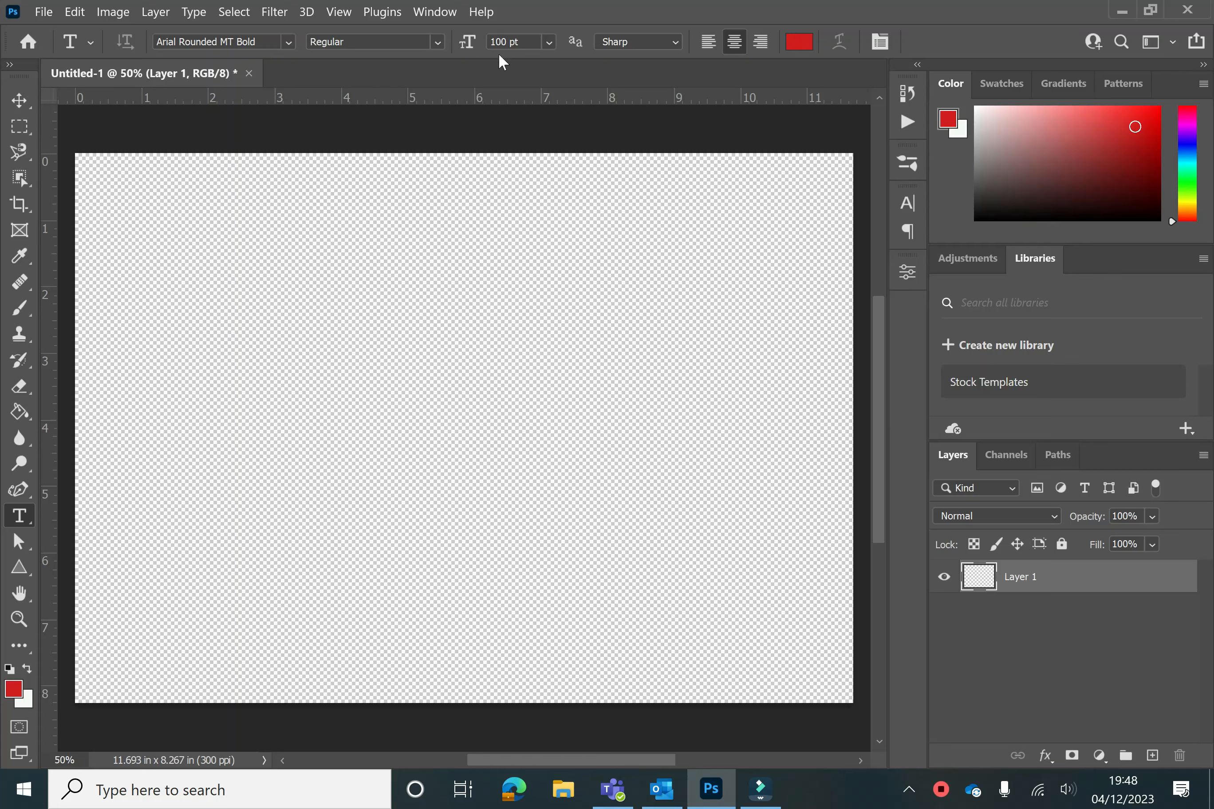
# Set the type size to 150 pt
pyautogui.doubleClick(500, 41)
pyautogui.doubleClick(508, 41)
pyautogui.click(549, 43)
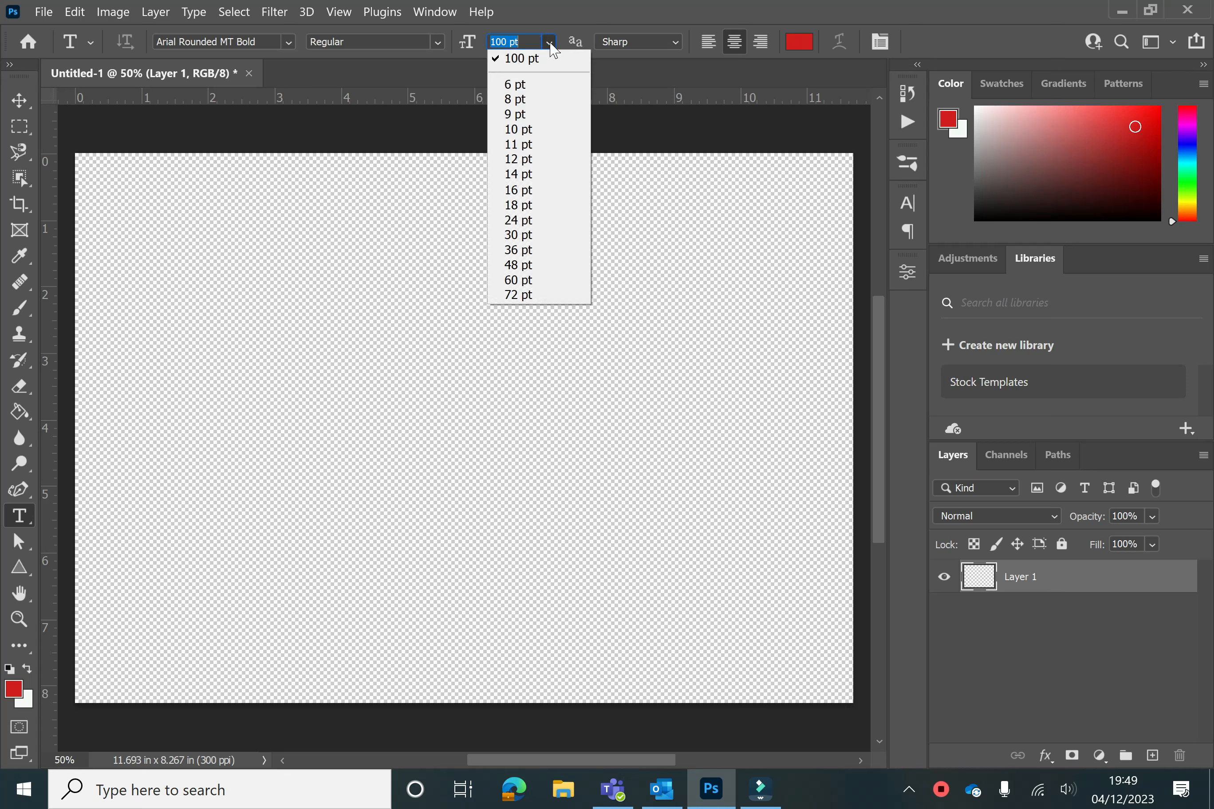
pyautogui.click(506, 41)
pyautogui.doubleClick(507, 41)
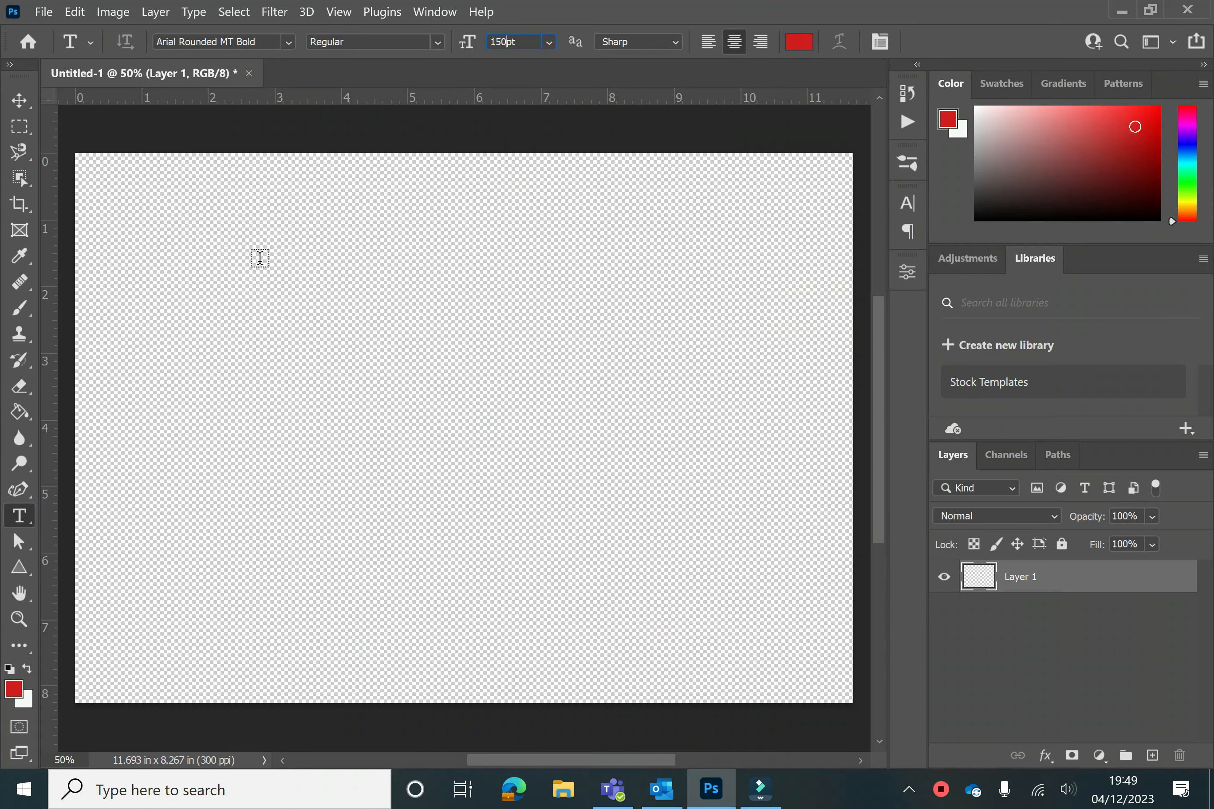
# Place a text cursor near the canvas top and type Happy Christmas
pyautogui.click(302, 269)
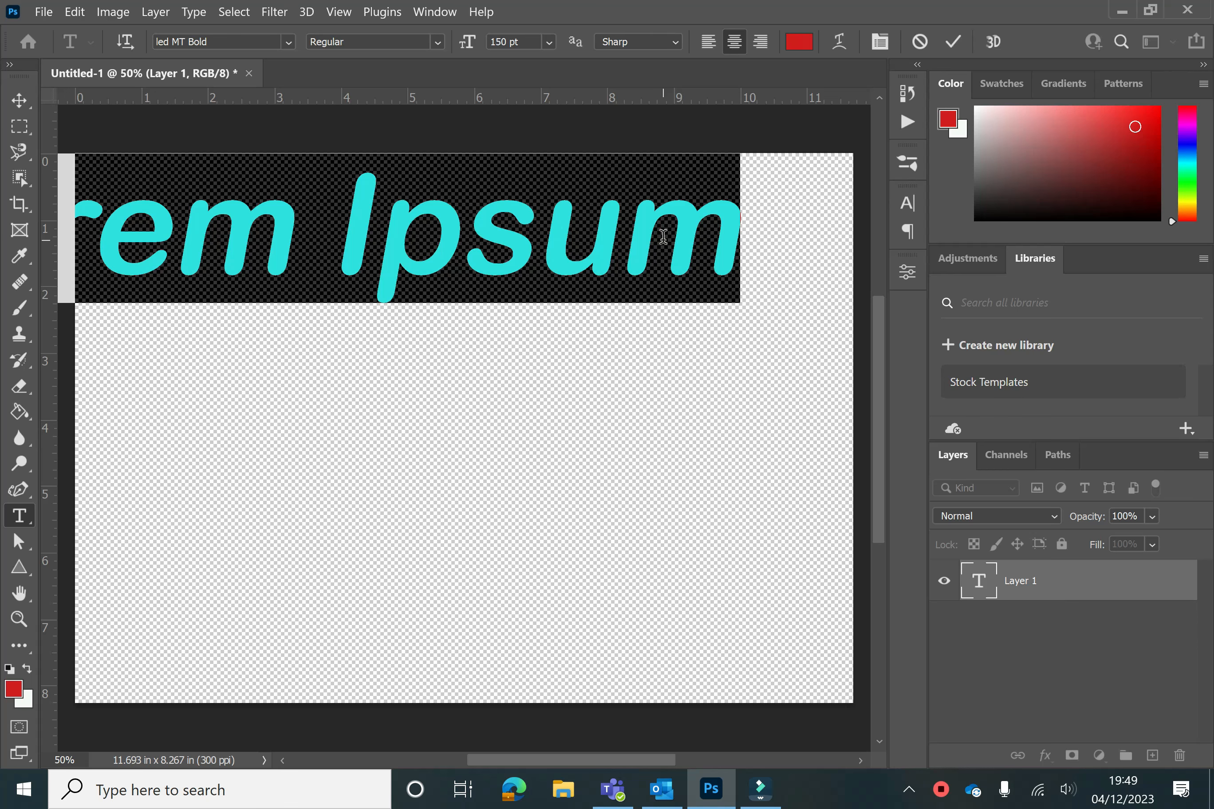
pyautogui.write('Happy ')
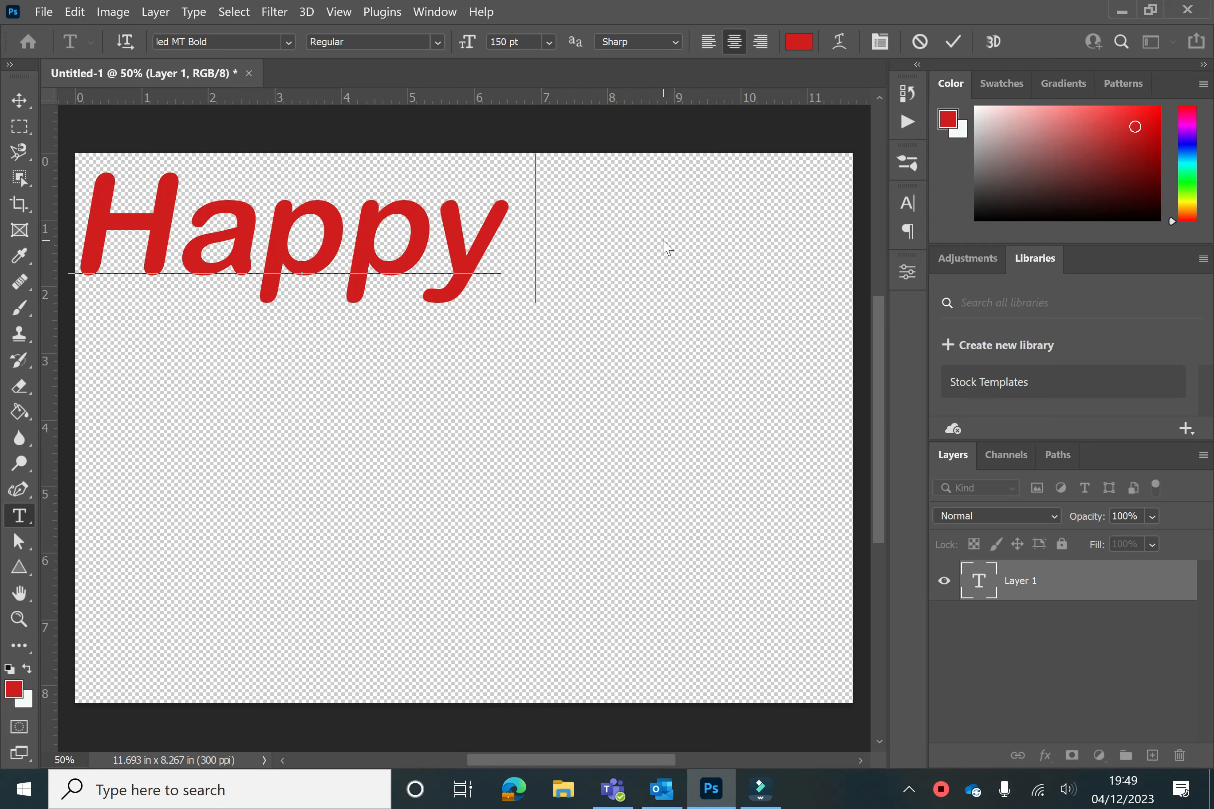
pyautogui.write('Christmas')
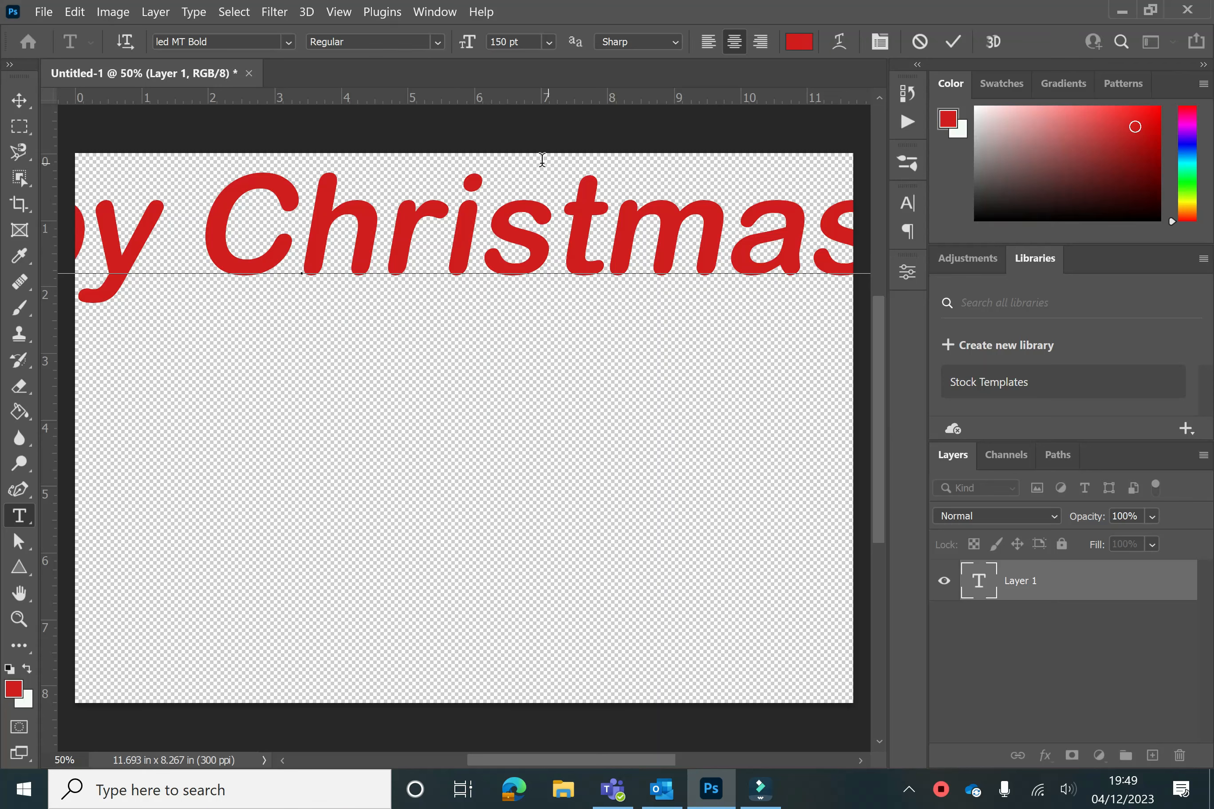
# Scale down the Happy Christmas text with Free Transform and reposition it across the top of the canvas
pyautogui.click(16, 109)
pyautogui.moveTo(219, 236); pyautogui.dragTo(377, 256)
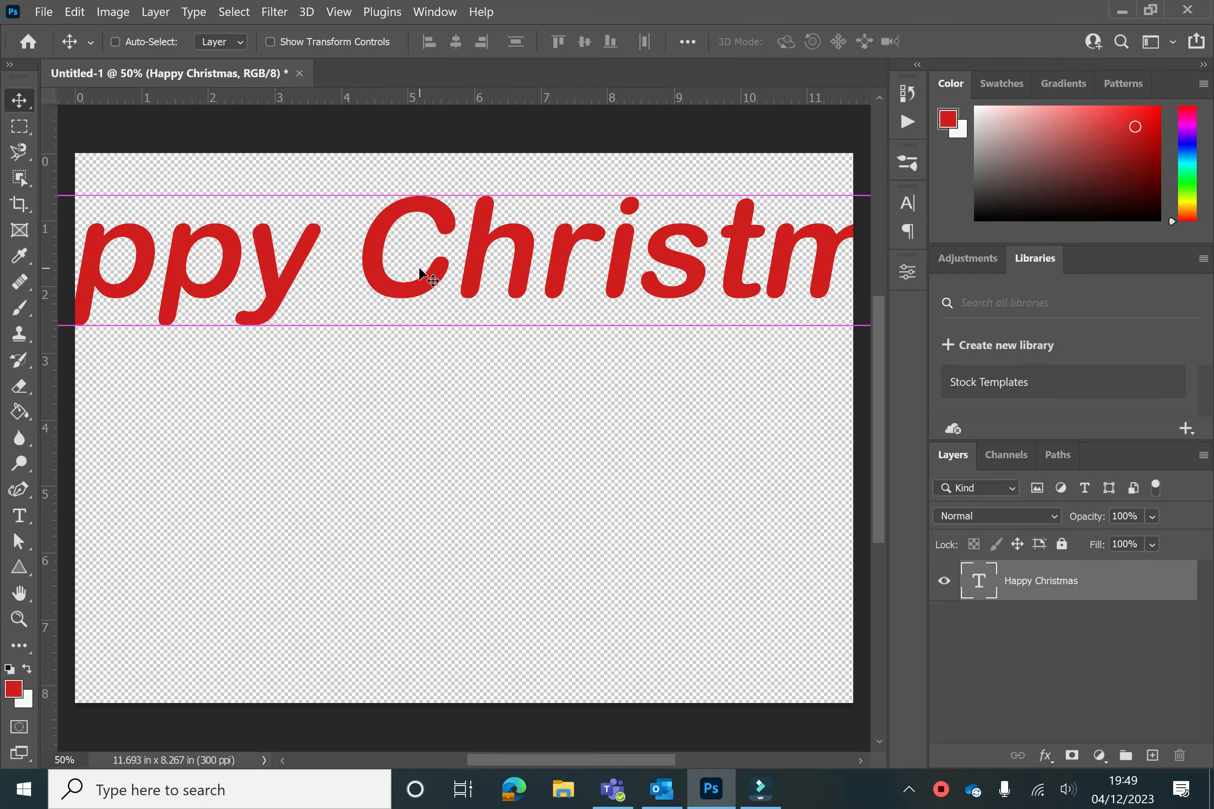
pyautogui.hotkey('ctrl', 't')
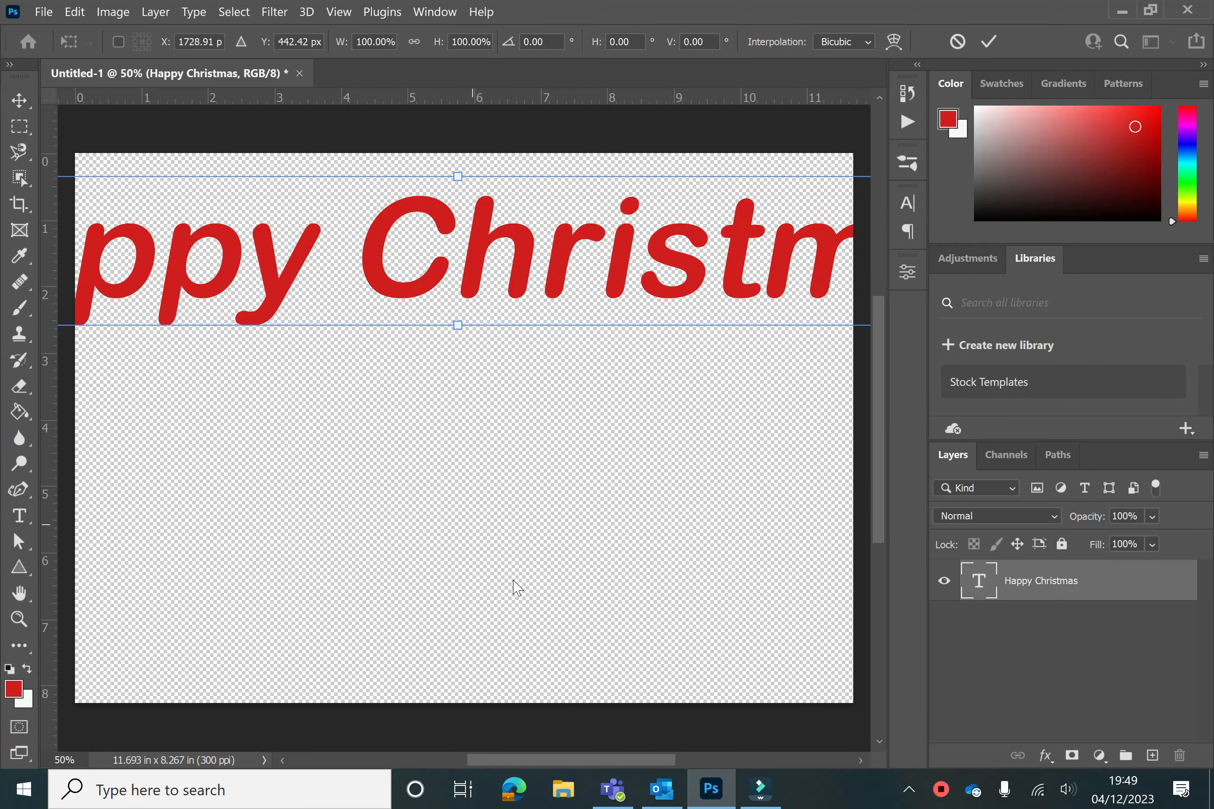
pyautogui.moveTo(575, 762); pyautogui.dragTo(506, 762)
pyautogui.moveTo(112, 149); pyautogui.dragTo(528, 231)
pyautogui.click(25, 103)
pyautogui.moveTo(655, 301); pyautogui.dragTo(477, 240)
pyautogui.moveTo(507, 758); pyautogui.dragTo(565, 752)
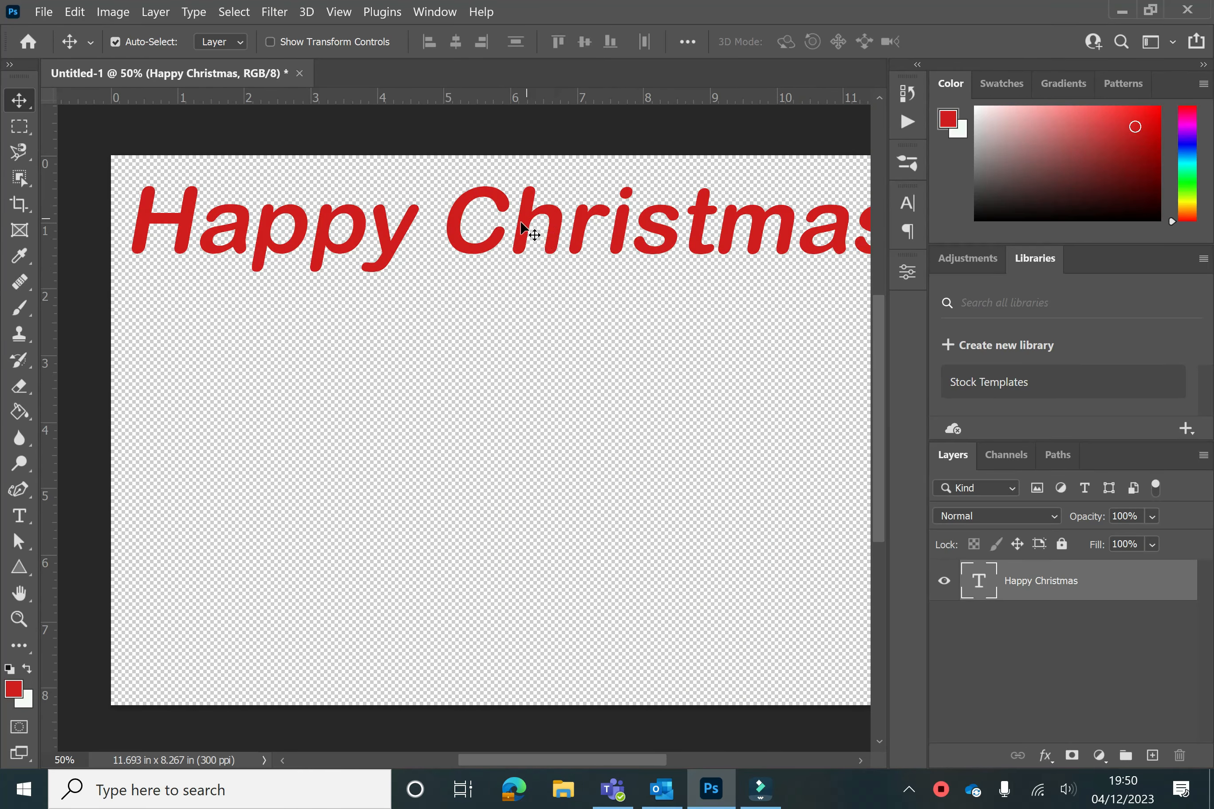
# Select all the Happy Christmas text and set its size to 72 pt
pyautogui.click(19, 516)
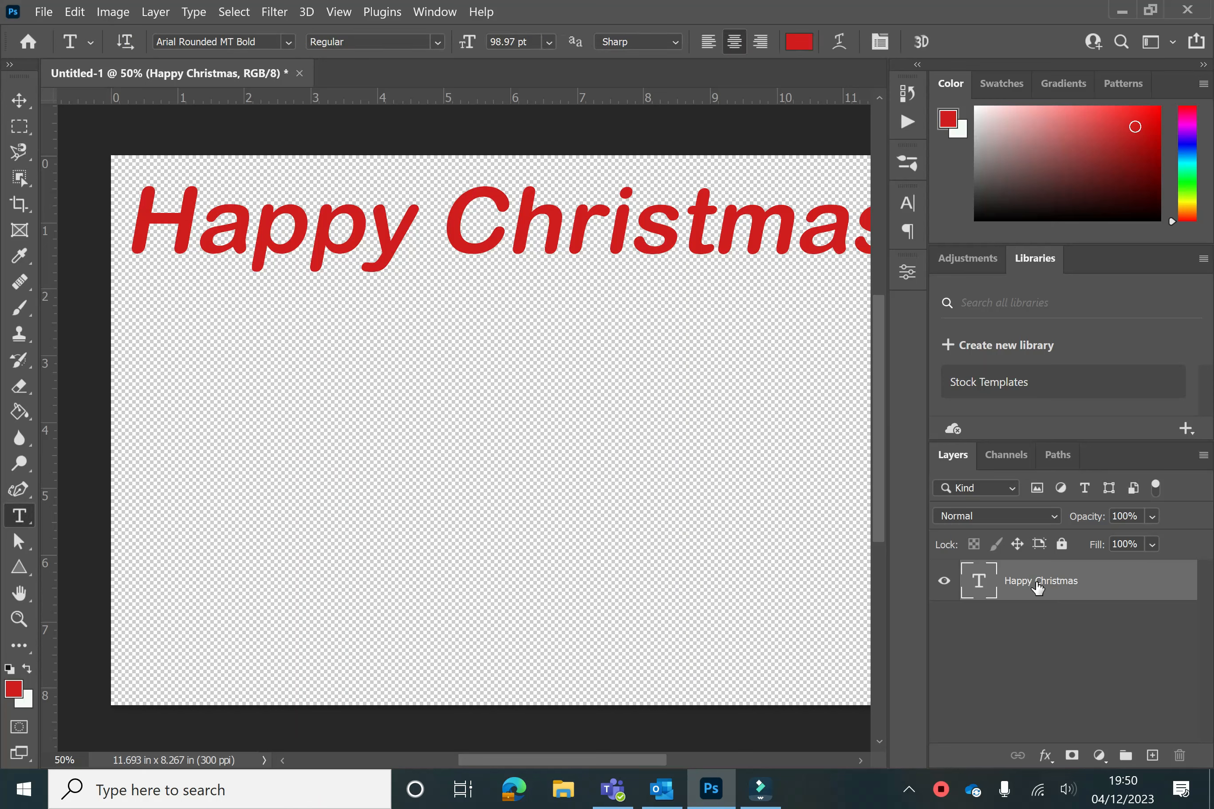
pyautogui.click(156, 218)
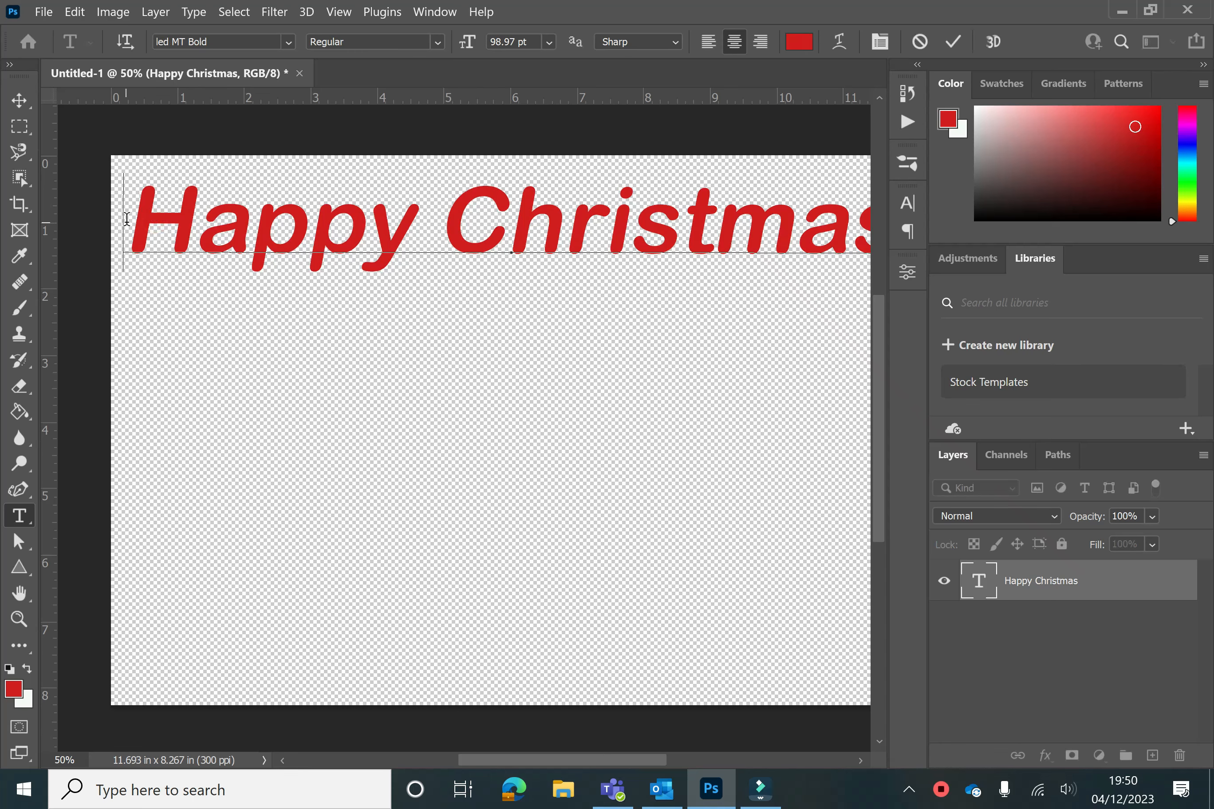
pyautogui.moveTo(127, 218); pyautogui.dragTo(834, 243)
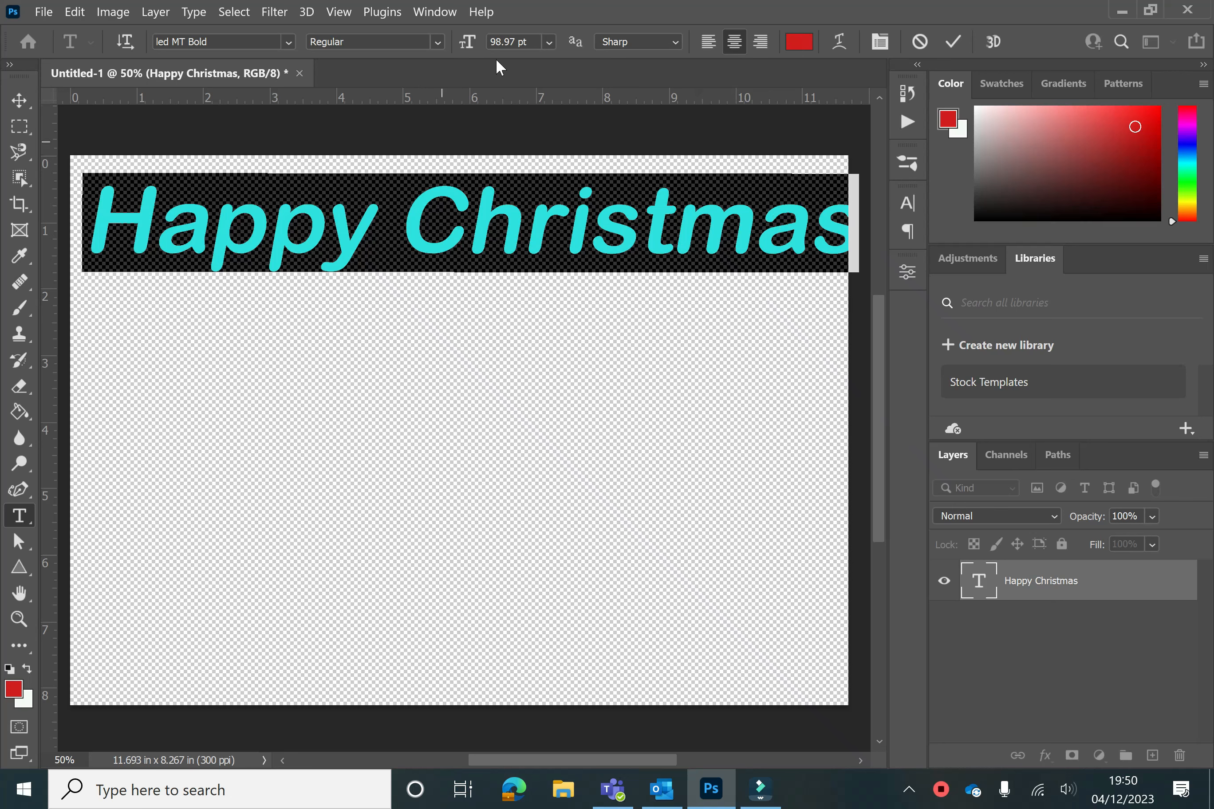
pyautogui.click(541, 44)
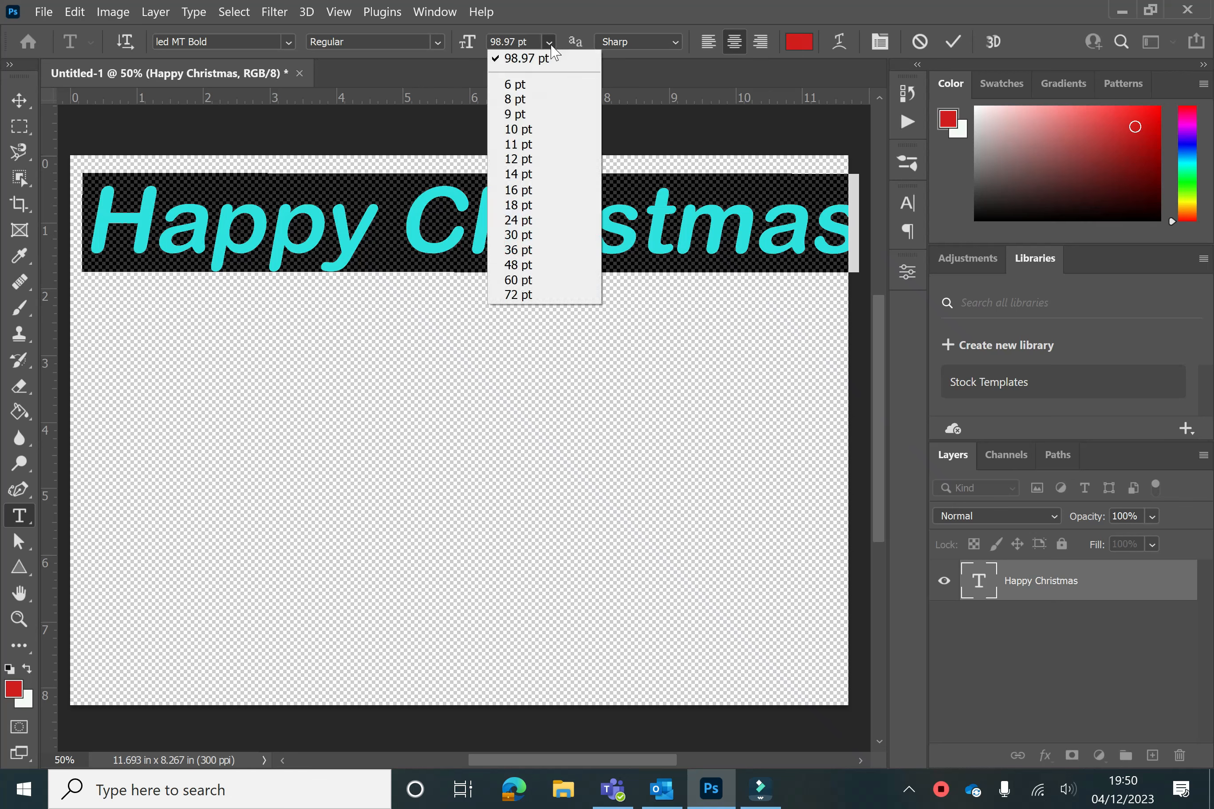
pyautogui.click(560, 296)
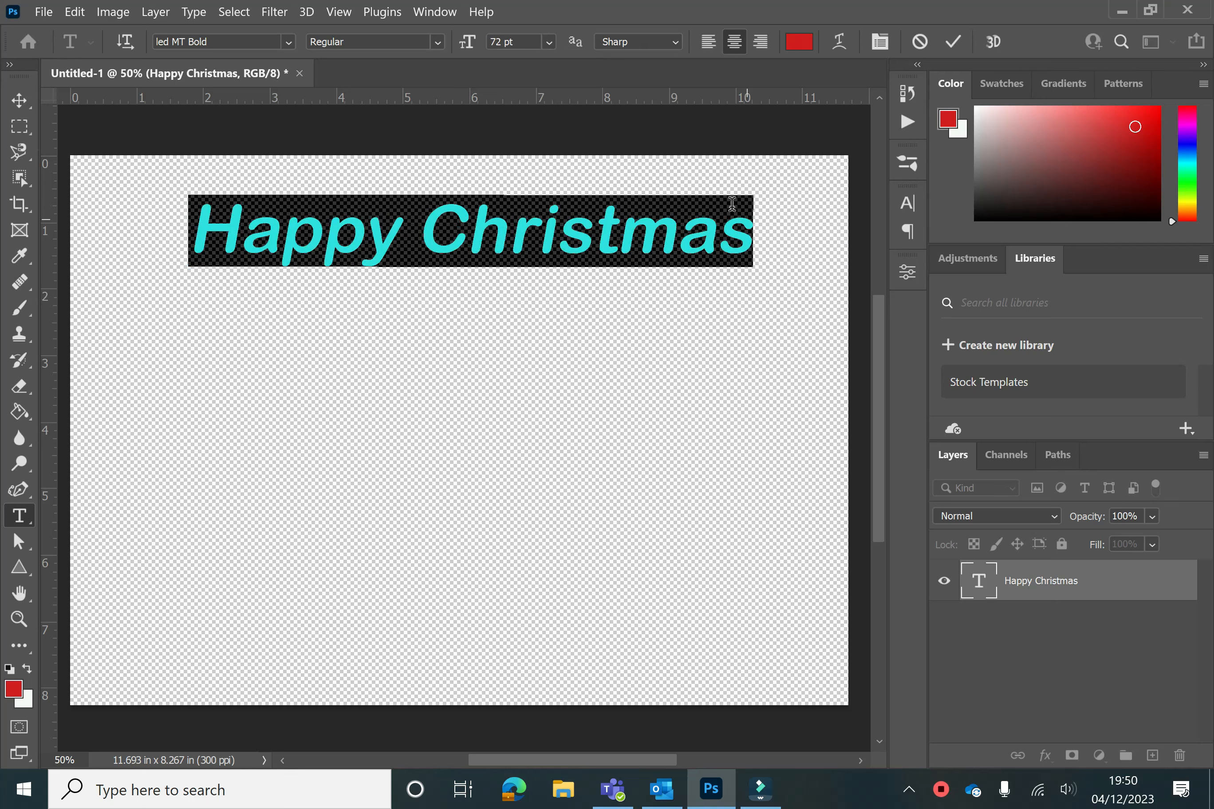
# Change the text color to purple in the text color picker
pyautogui.click(788, 41)
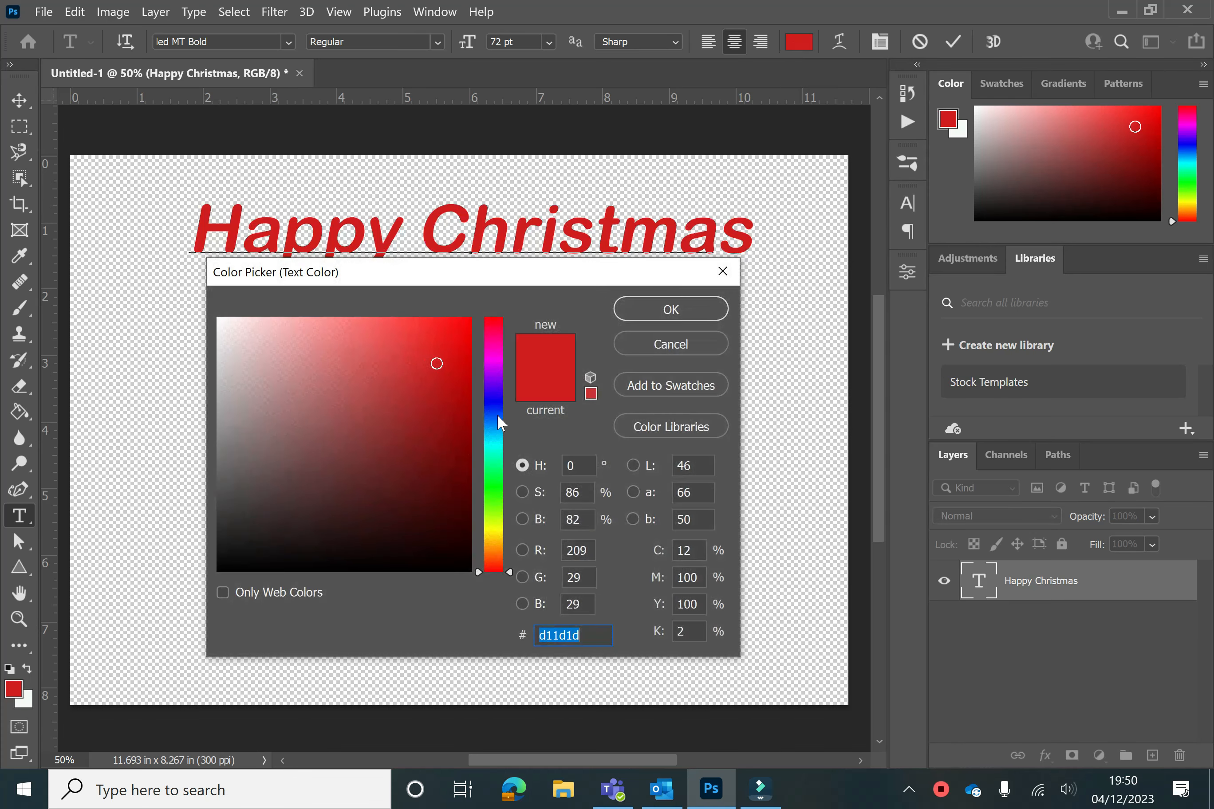
pyautogui.click(497, 405)
pyautogui.click(496, 379)
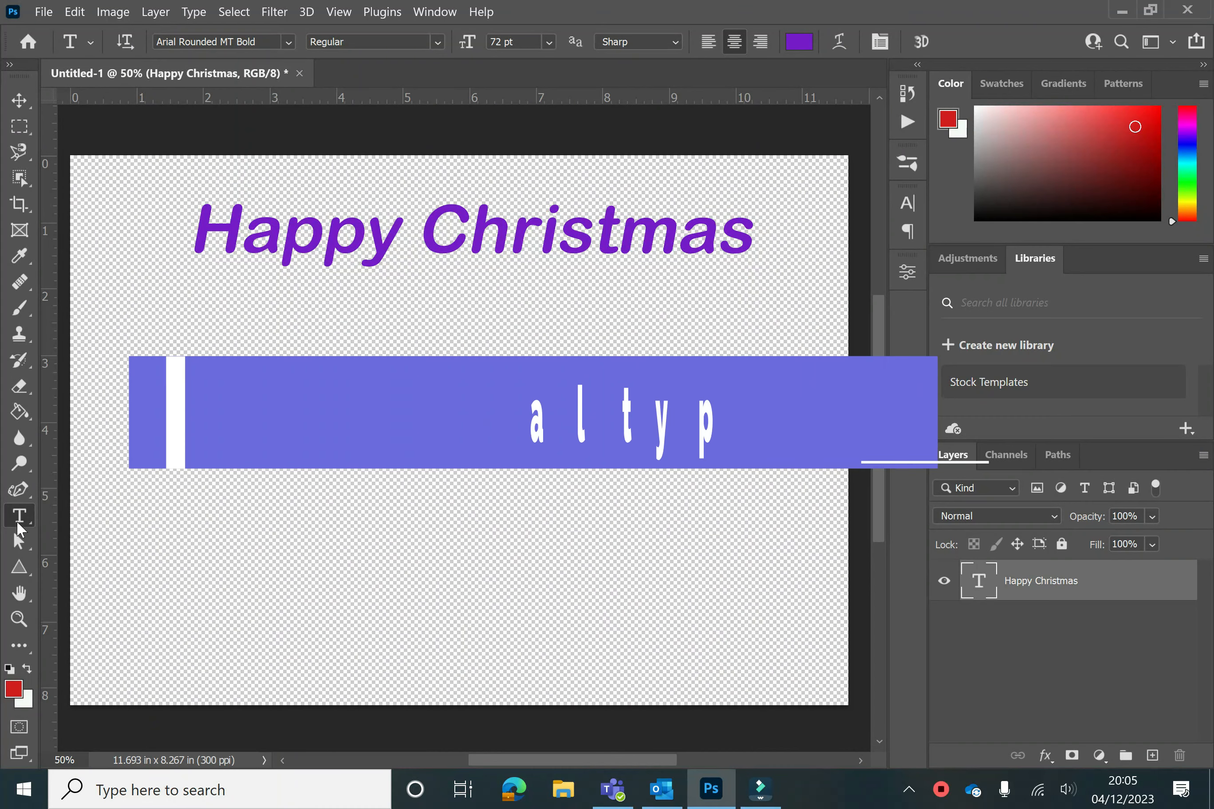
# Switch to the Vertical Type Tool and type Happy as vertical text on the canvas's left side
pyautogui.rightClick(16, 520)
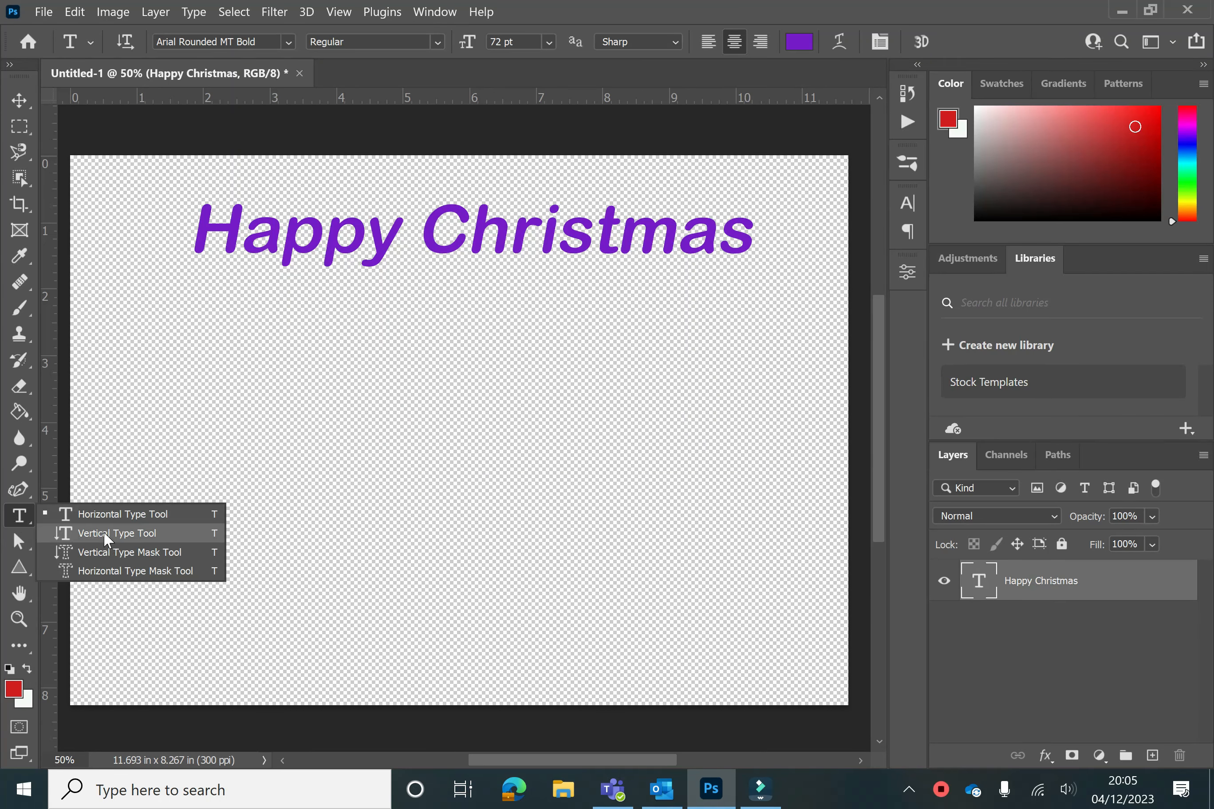
pyautogui.click(107, 533)
pyautogui.click(256, 372)
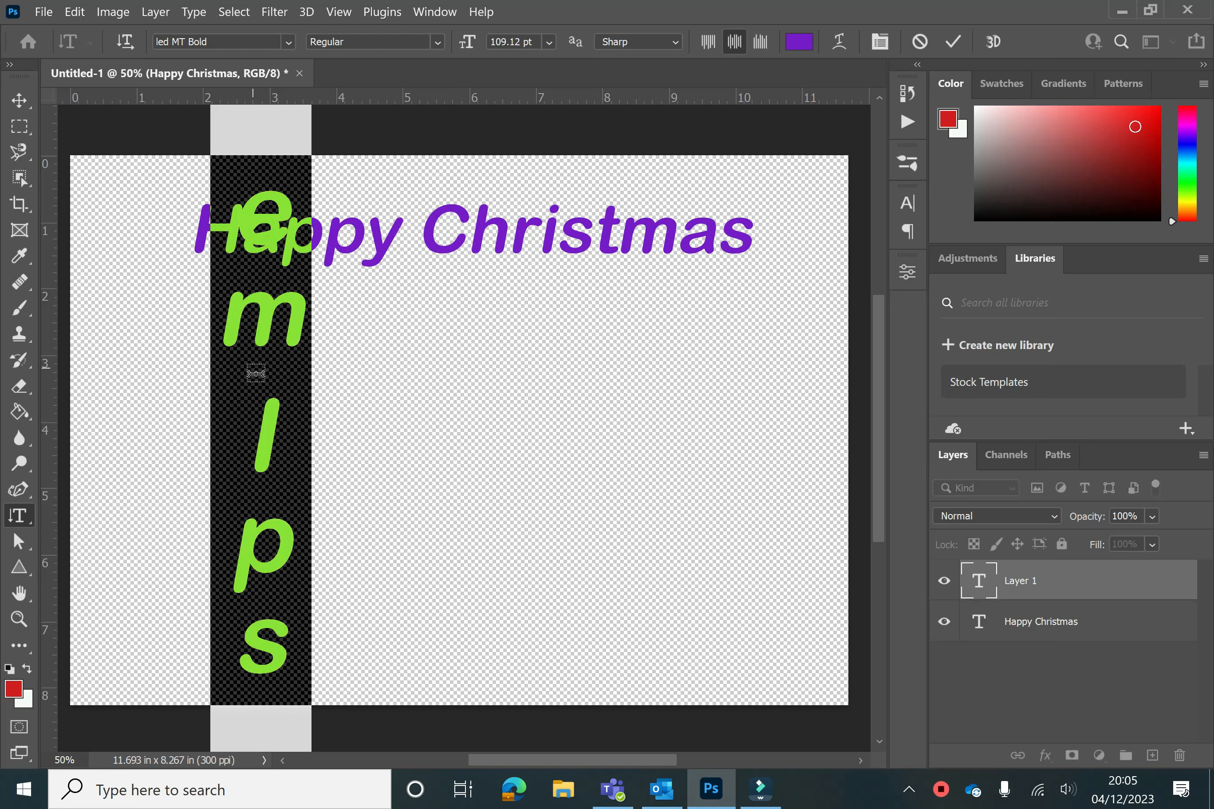
pyautogui.write('Happy')
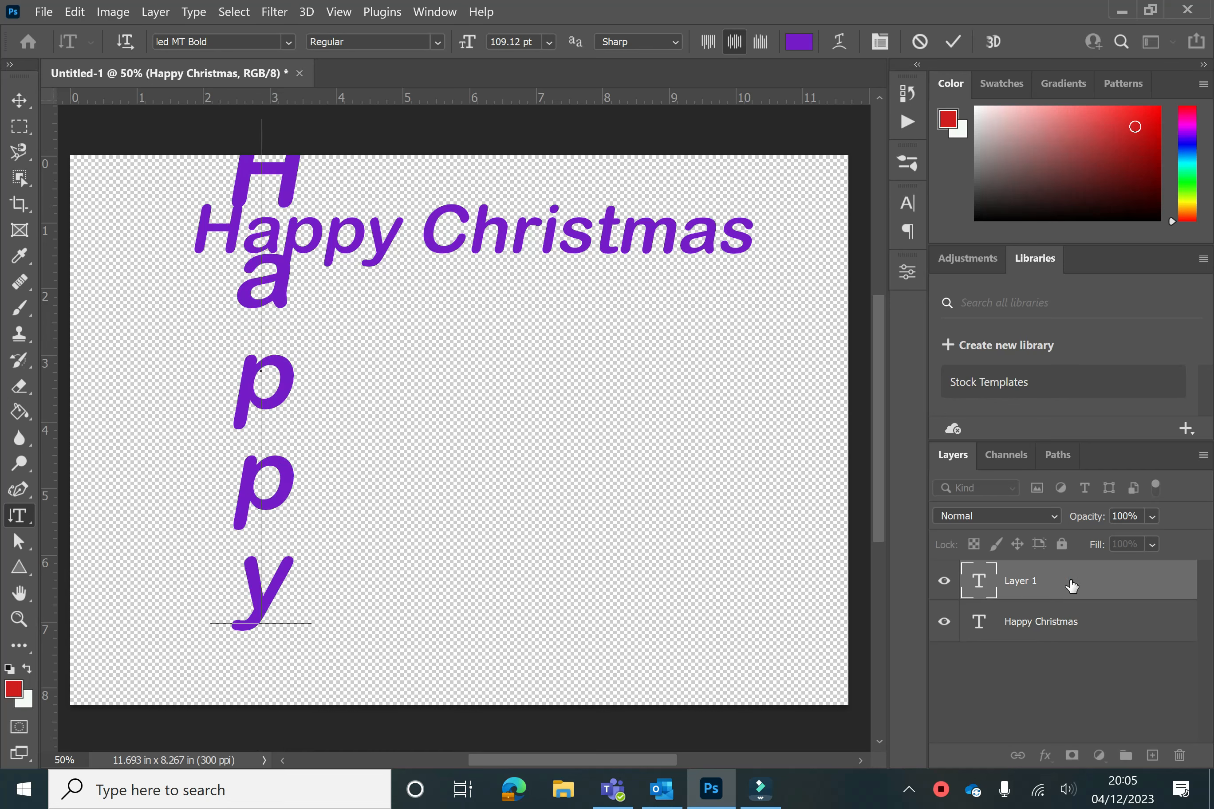
# Move the vertical Happy text further left with the Move tool
pyautogui.click(20, 100)
pyautogui.moveTo(303, 321); pyautogui.dragTo(163, 351)
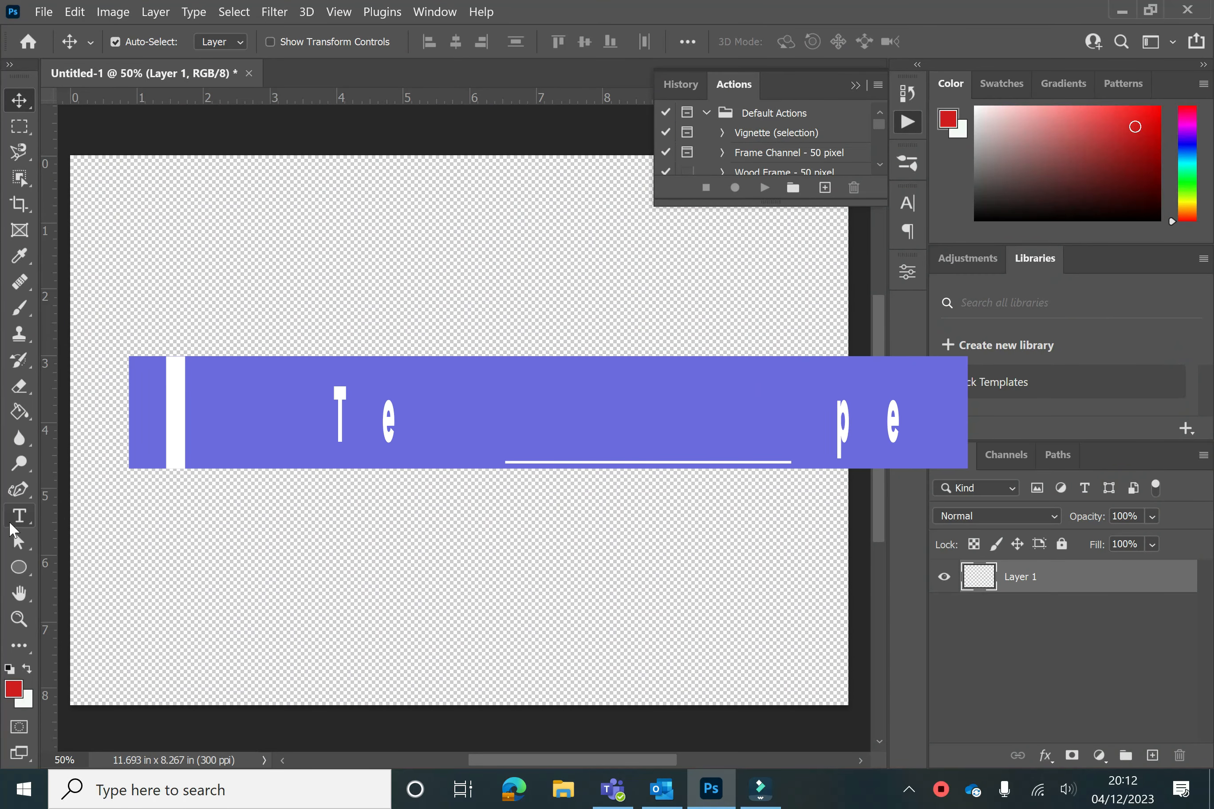
# Switch to the Ellipse Tool and draw an ellipse about 2.73 in by 2.07 in near the canvas centre
pyautogui.click(19, 516)
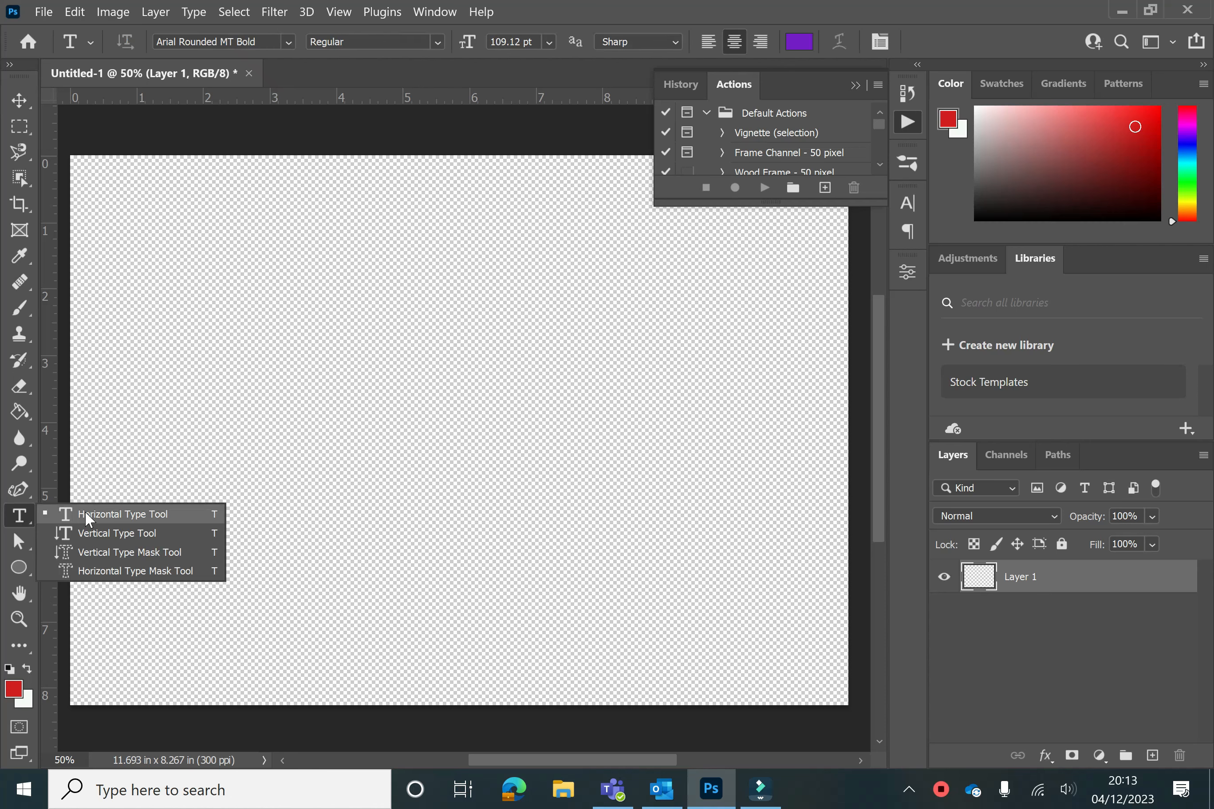
pyautogui.click(89, 515)
pyautogui.click(16, 570)
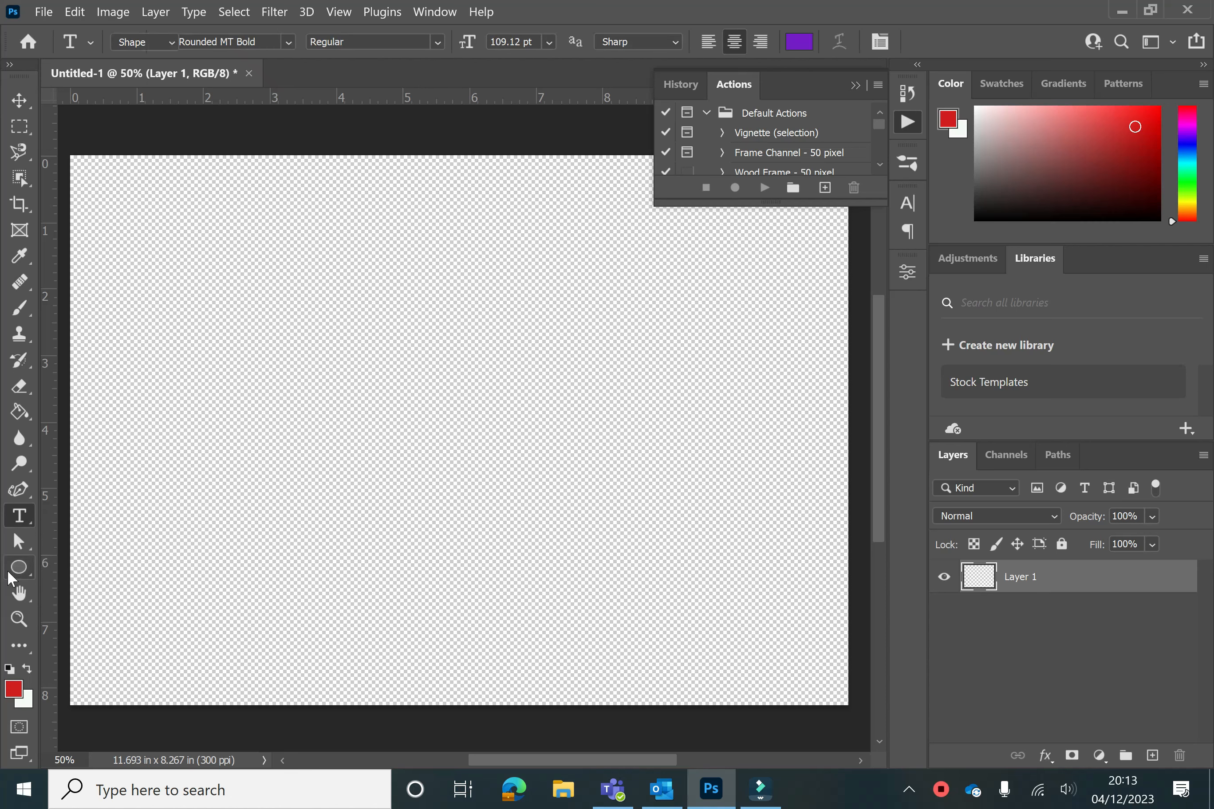
pyautogui.click(9, 574)
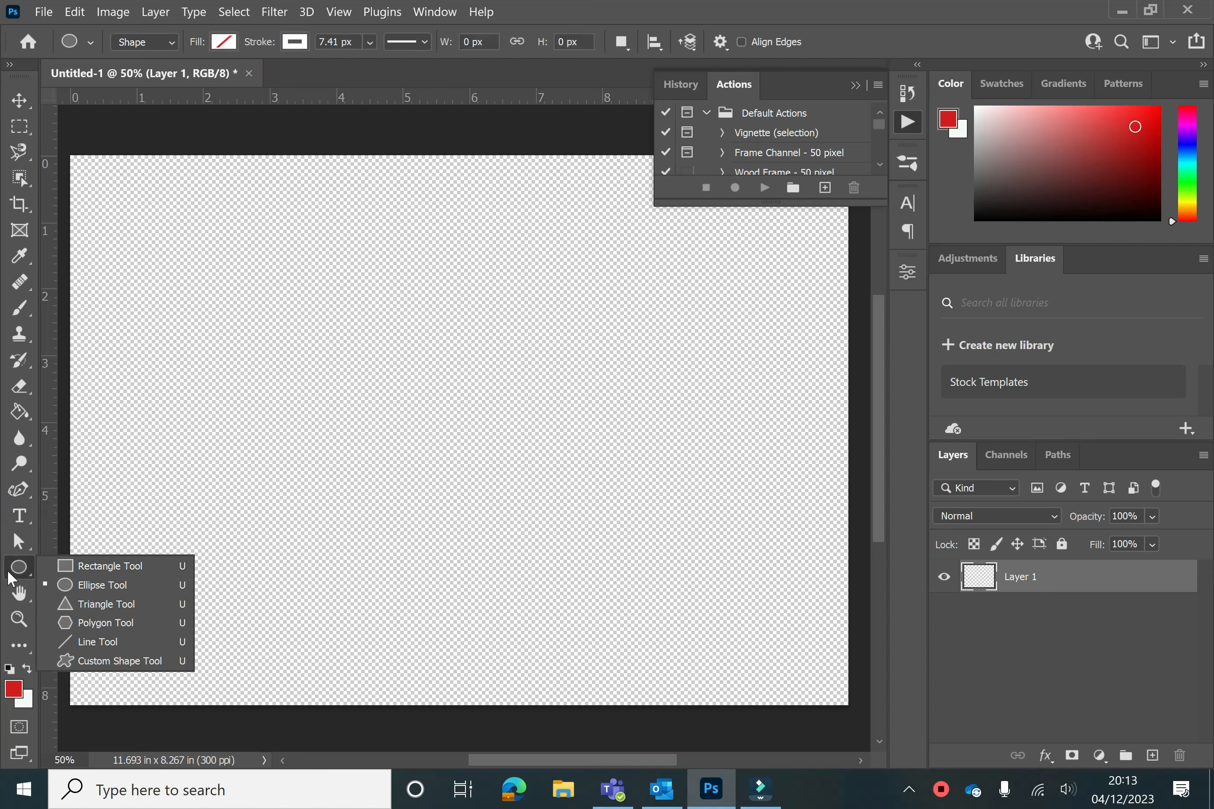
pyautogui.click(94, 587)
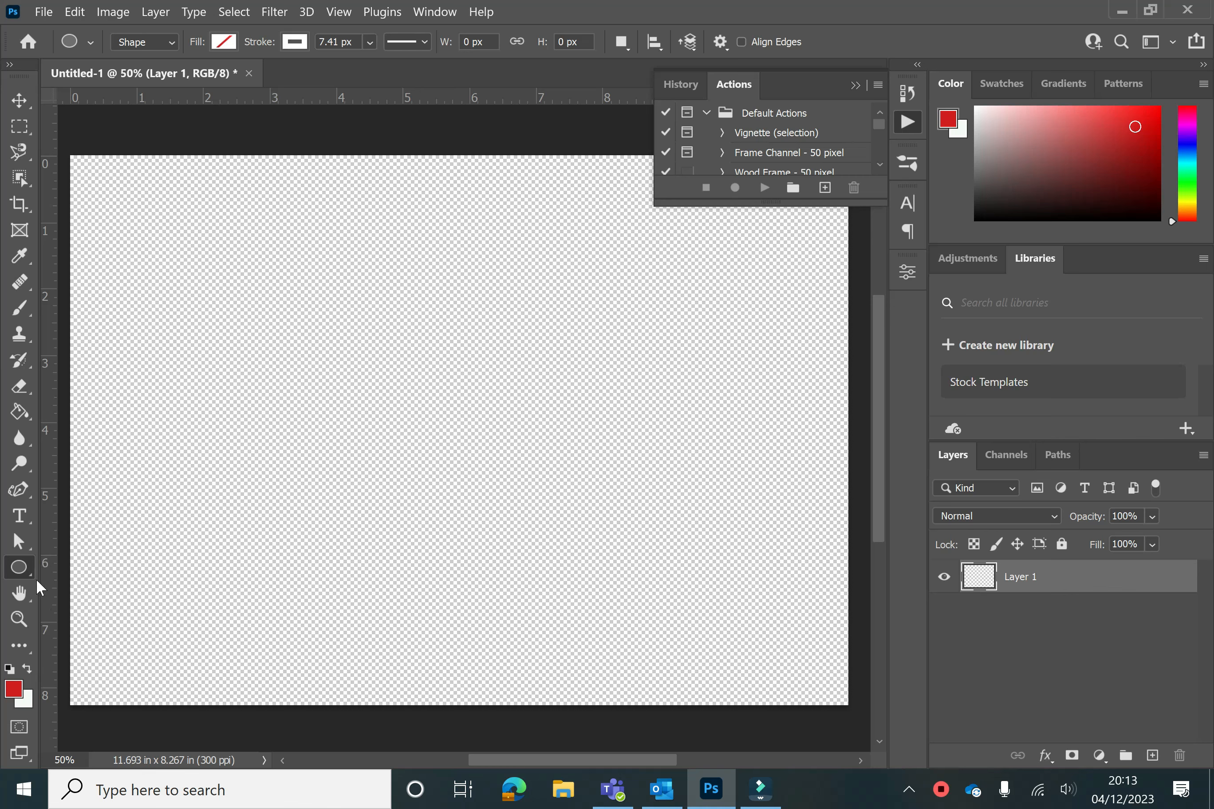
pyautogui.rightClick(9, 571)
pyautogui.click(110, 588)
pyautogui.moveTo(408, 324); pyautogui.dragTo(589, 462)
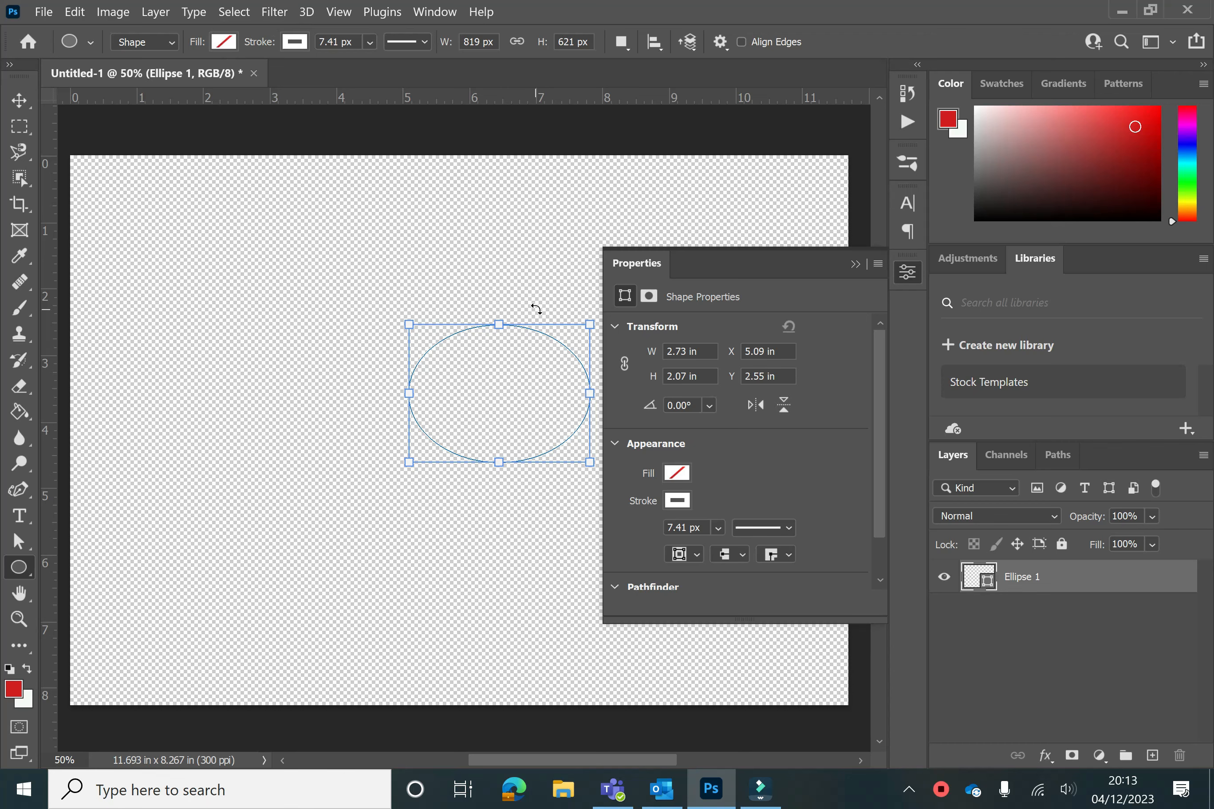
# Close the Properties panel, pick the Horizontal Type Tool and start typing on the ellipse's path
pyautogui.click(20, 516)
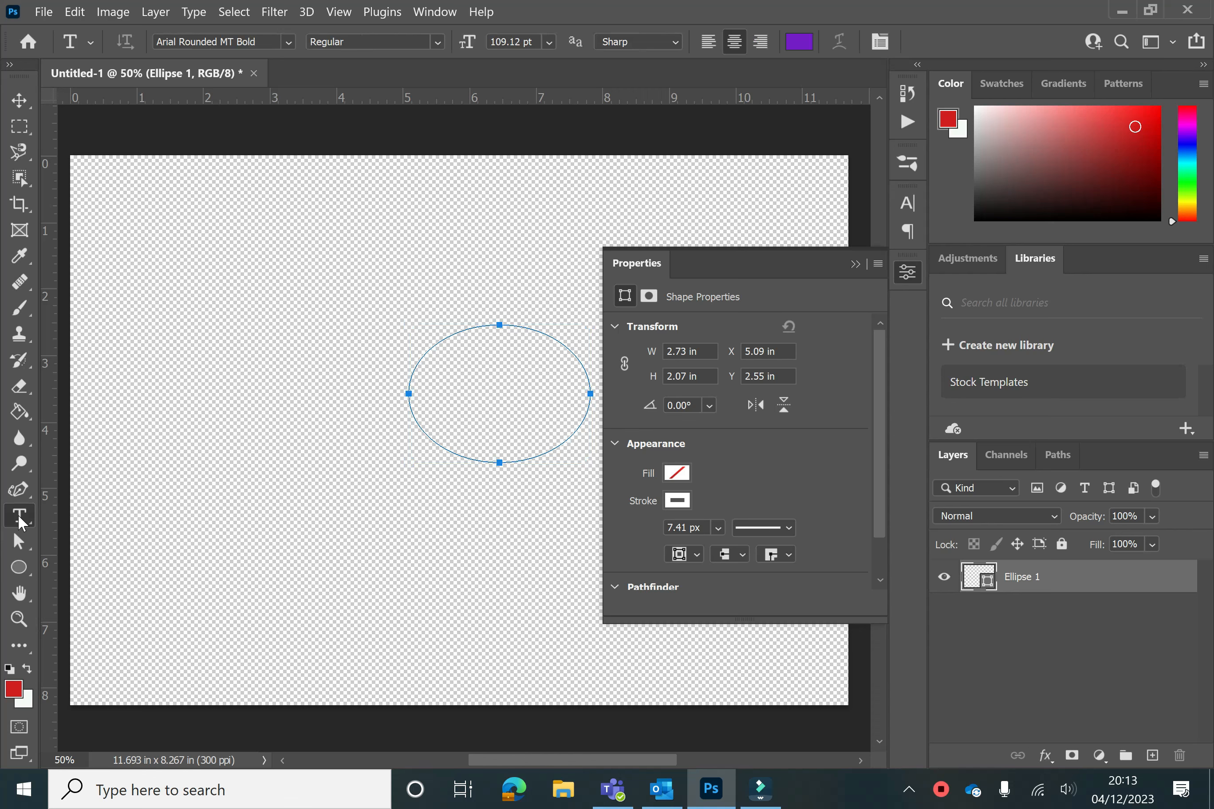
pyautogui.click(856, 263)
pyautogui.rightClick(16, 519)
pyautogui.click(97, 521)
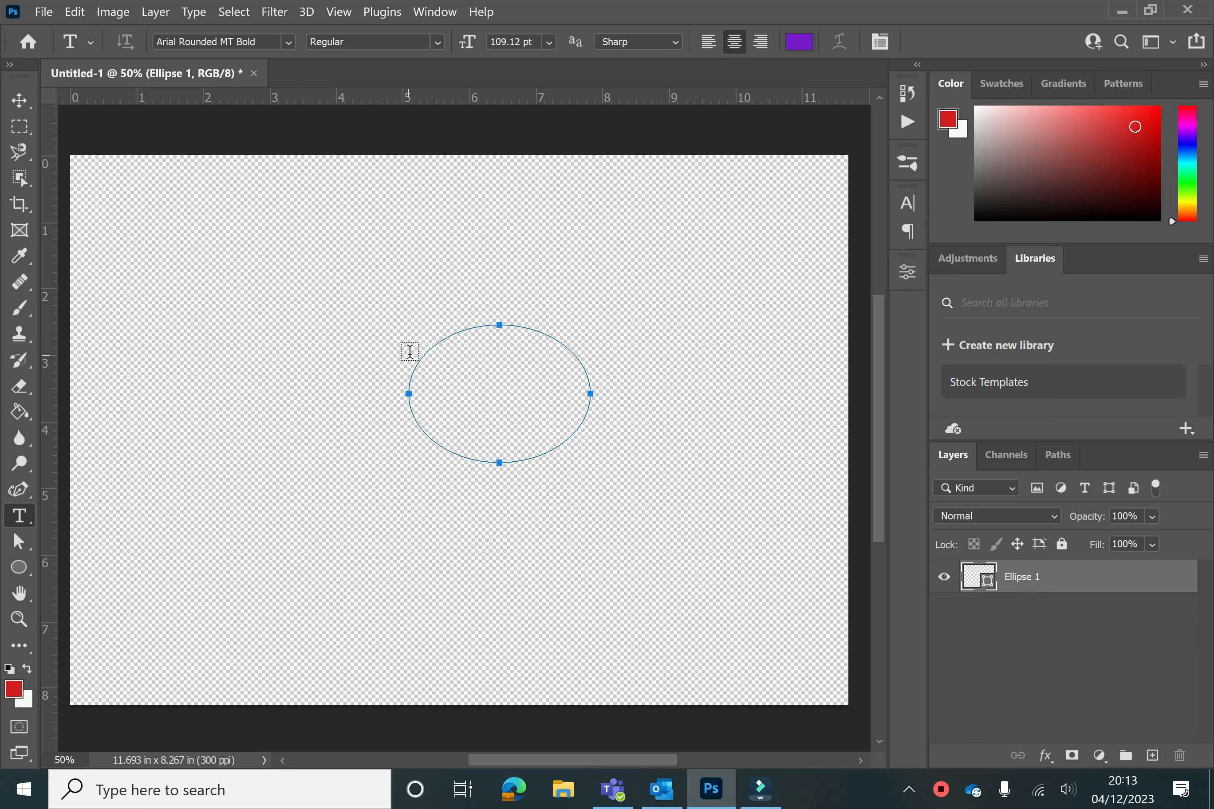
pyautogui.click(415, 362)
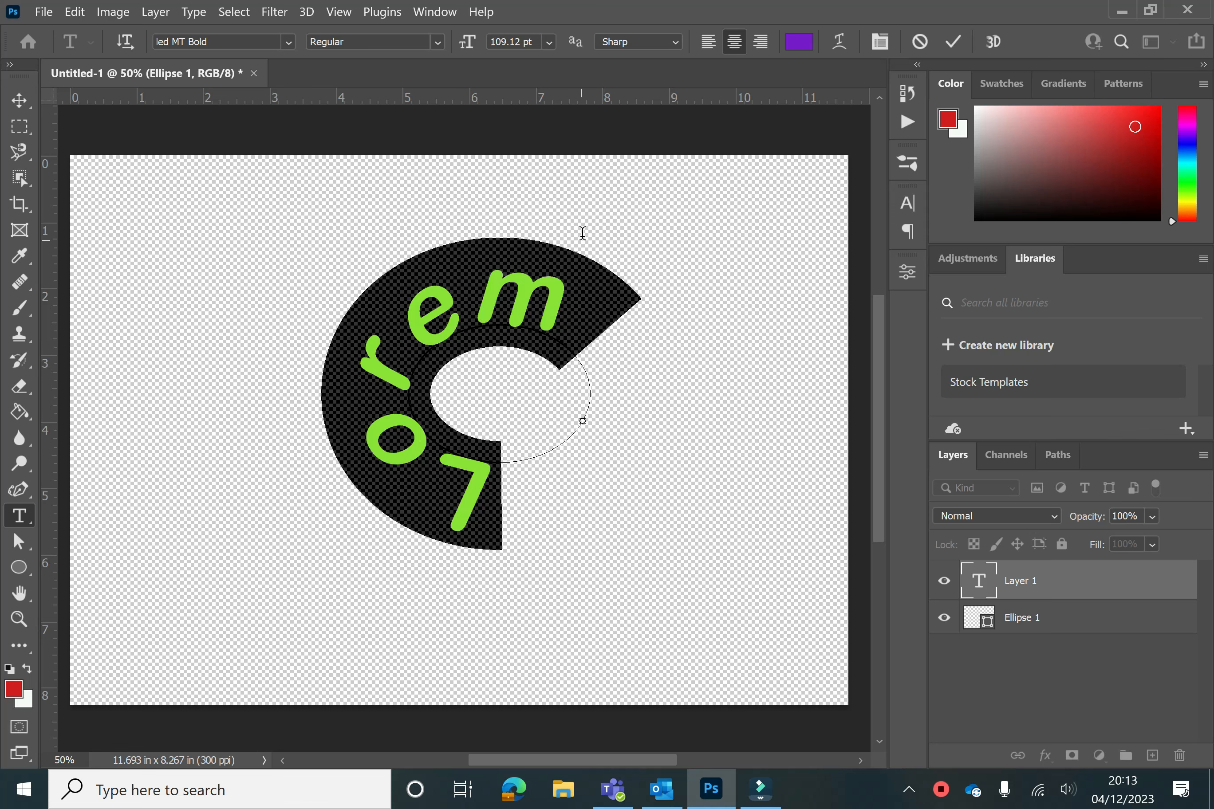
# Set the type size to 24 pt and type Happy Christmas along the ellipse path
pyautogui.click(548, 42)
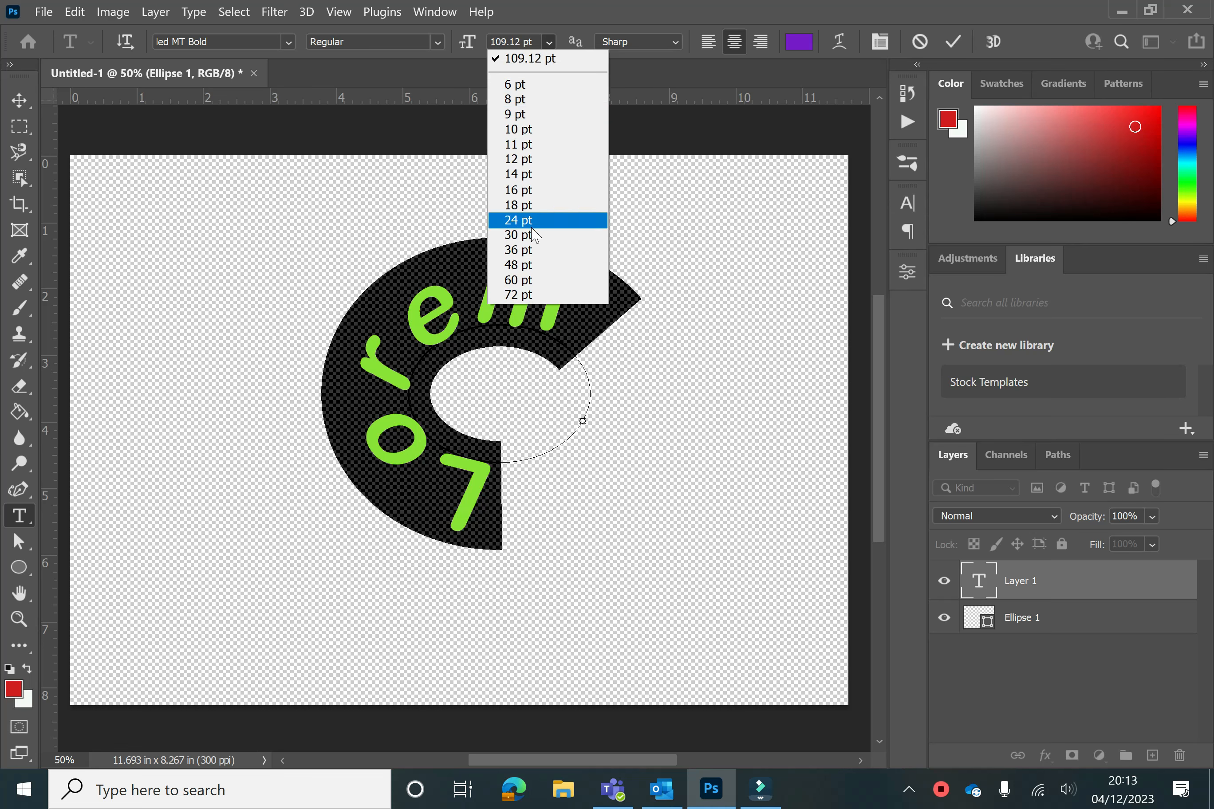
pyautogui.click(531, 225)
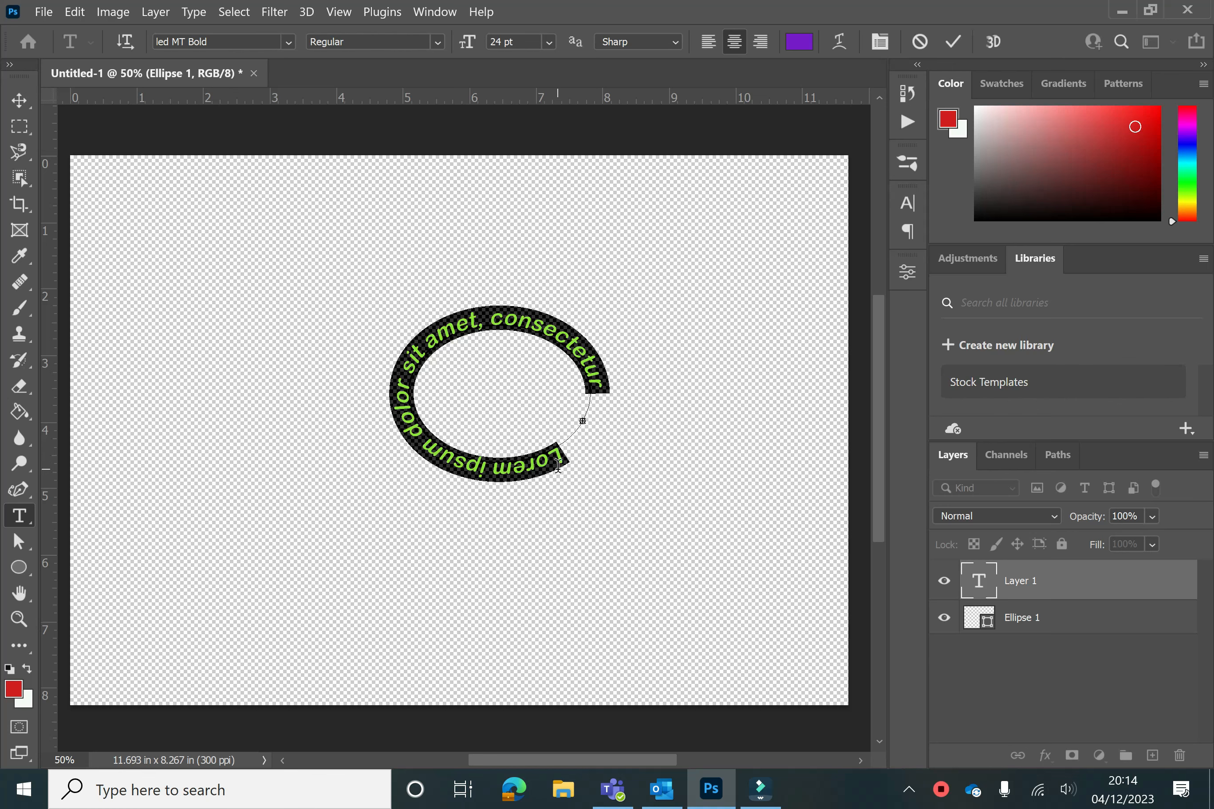
pyautogui.write('Hap')
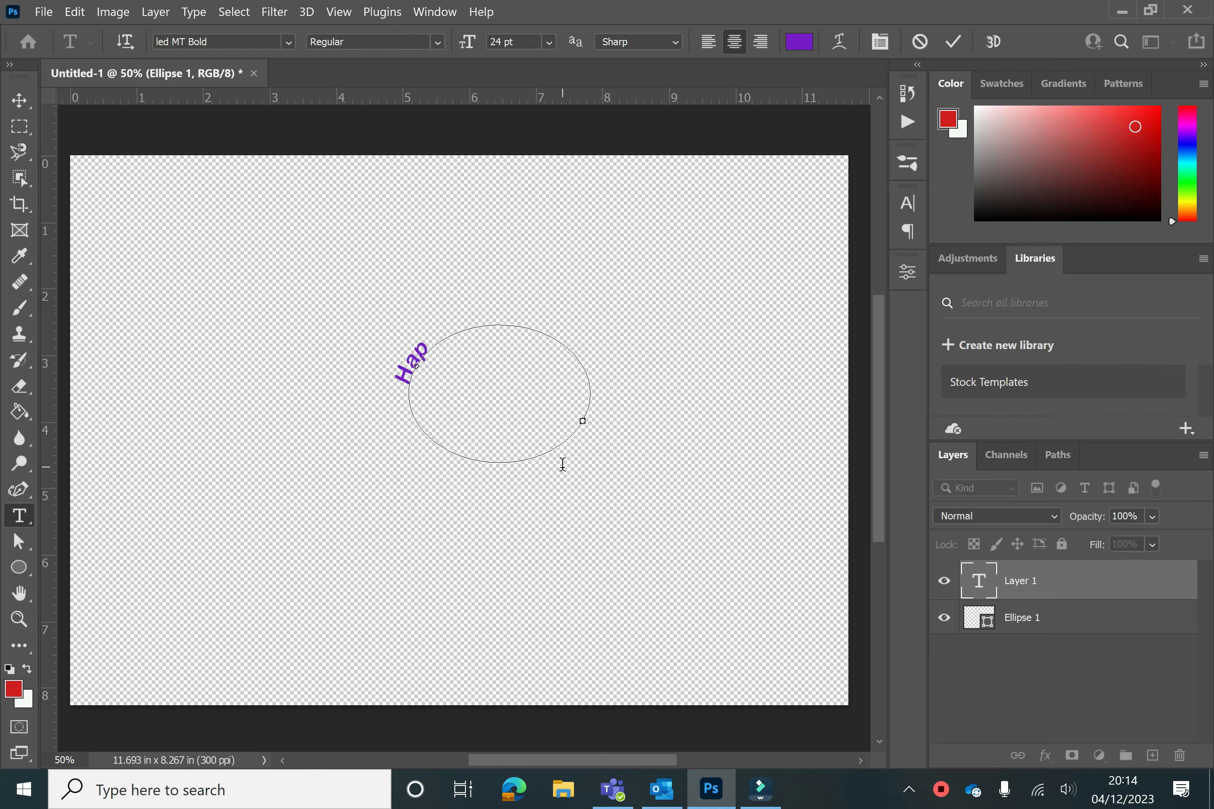
pyautogui.write('py Christmas')
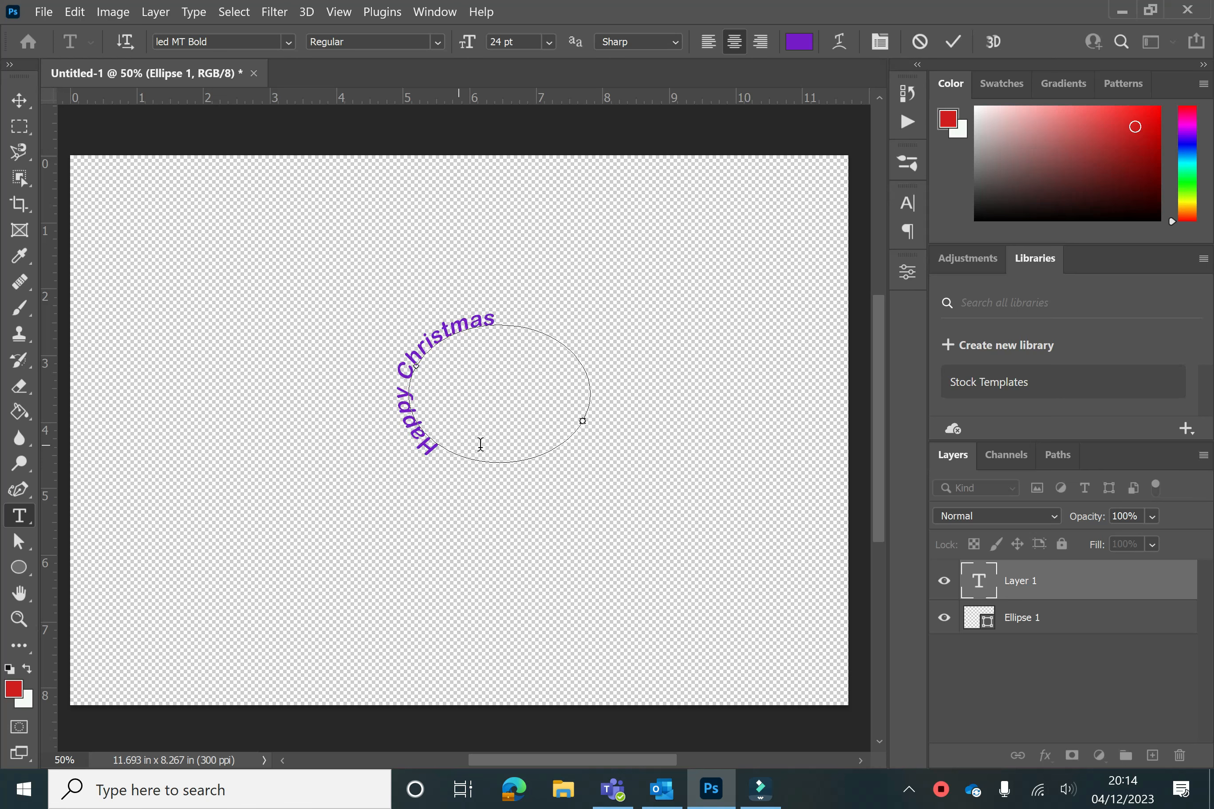
# Slide the Happy Christmas text along the ellipse path so it arcs over the top
pyautogui.moveTo(537, 410); pyautogui.dragTo(516, 388)
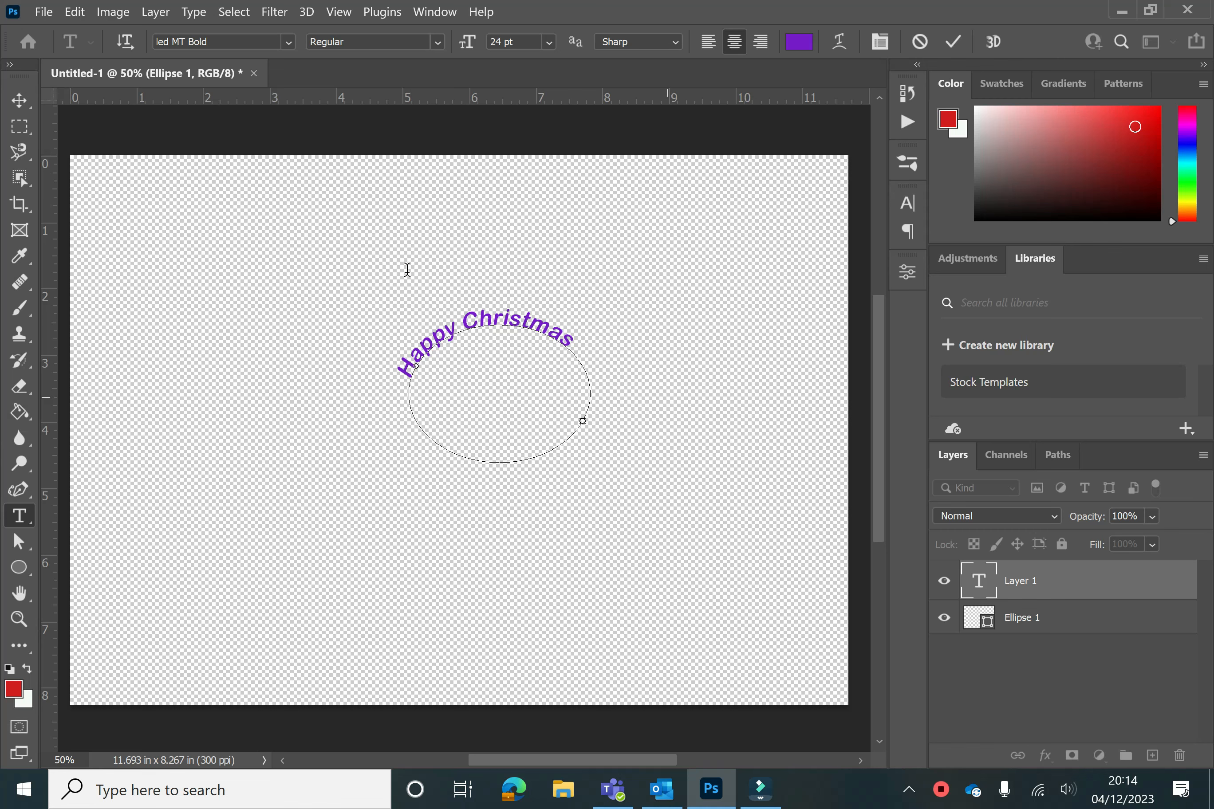
# Move the curved Happy Christmas text up above the ellipse with the Move tool
pyautogui.click(19, 105)
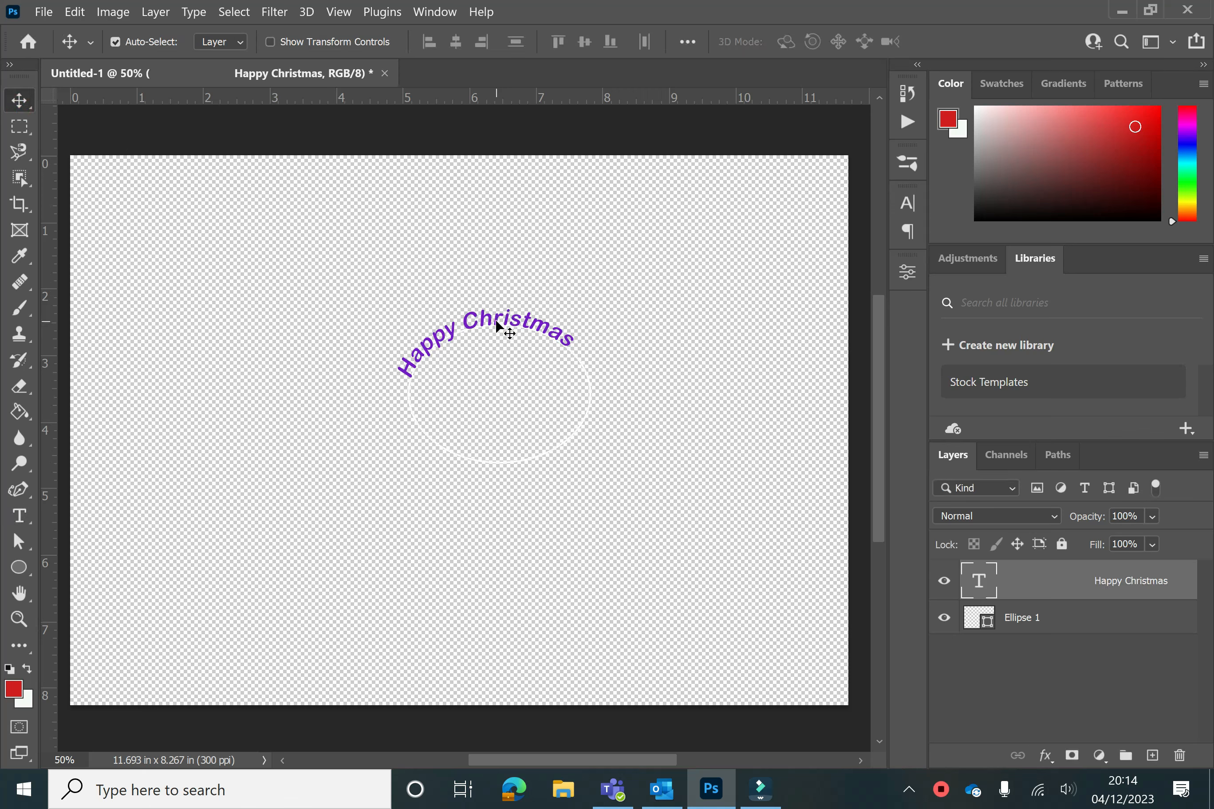
pyautogui.moveTo(453, 321); pyautogui.dragTo(513, 263)
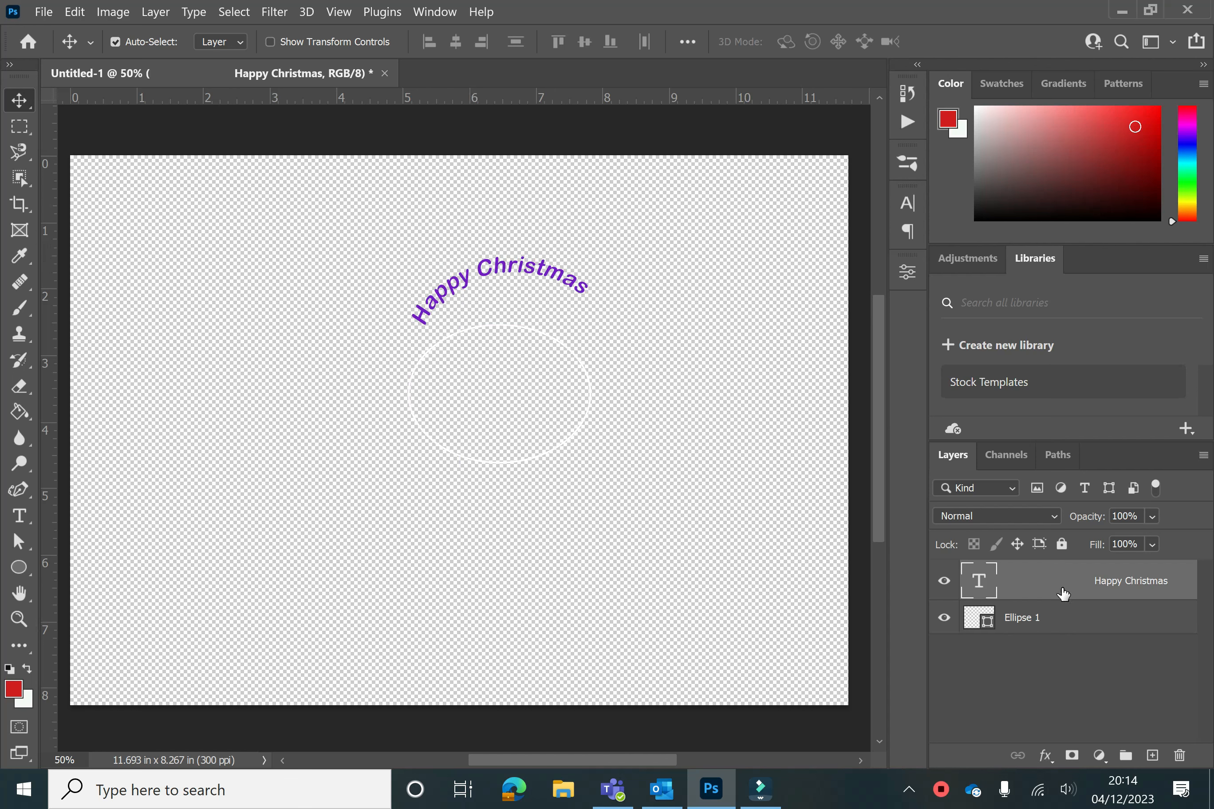
# Delete the Ellipse 1 layer and move the curved text towards the canvas's upper left
pyautogui.click(1104, 629)
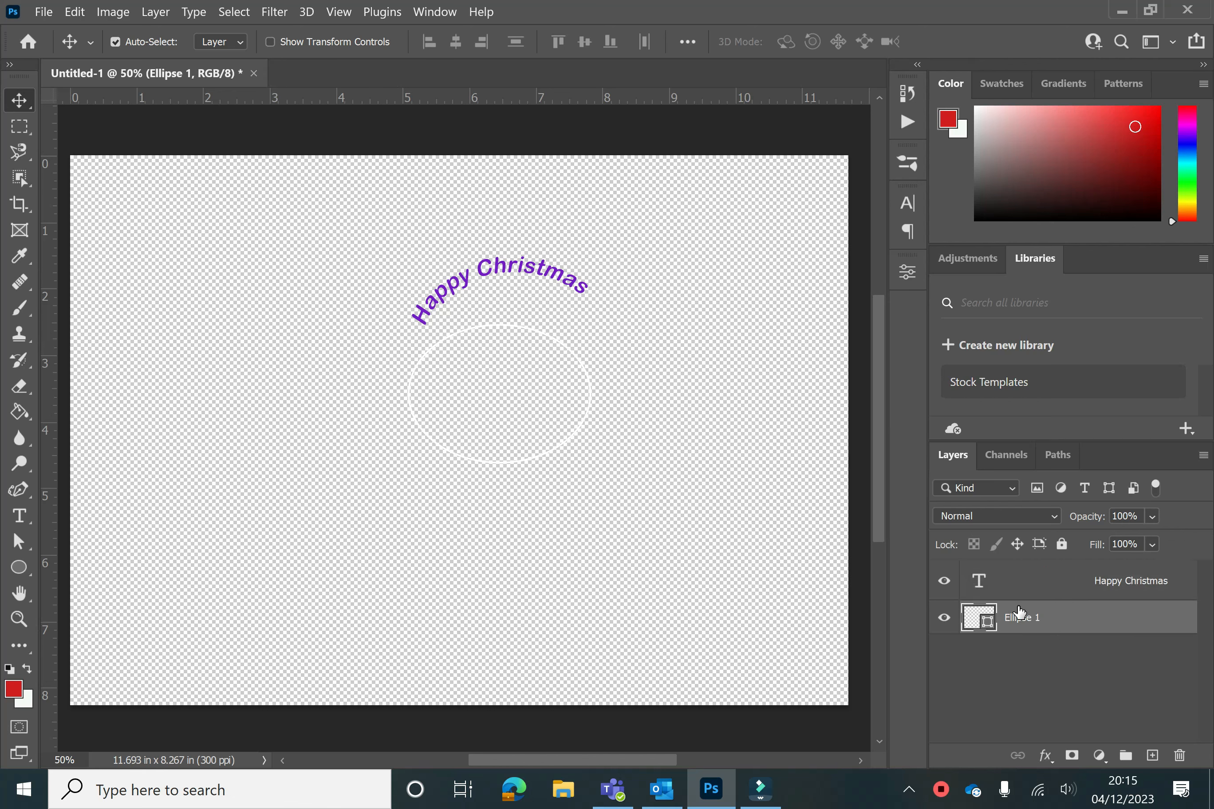
pyautogui.click(1179, 756)
pyautogui.click(620, 327)
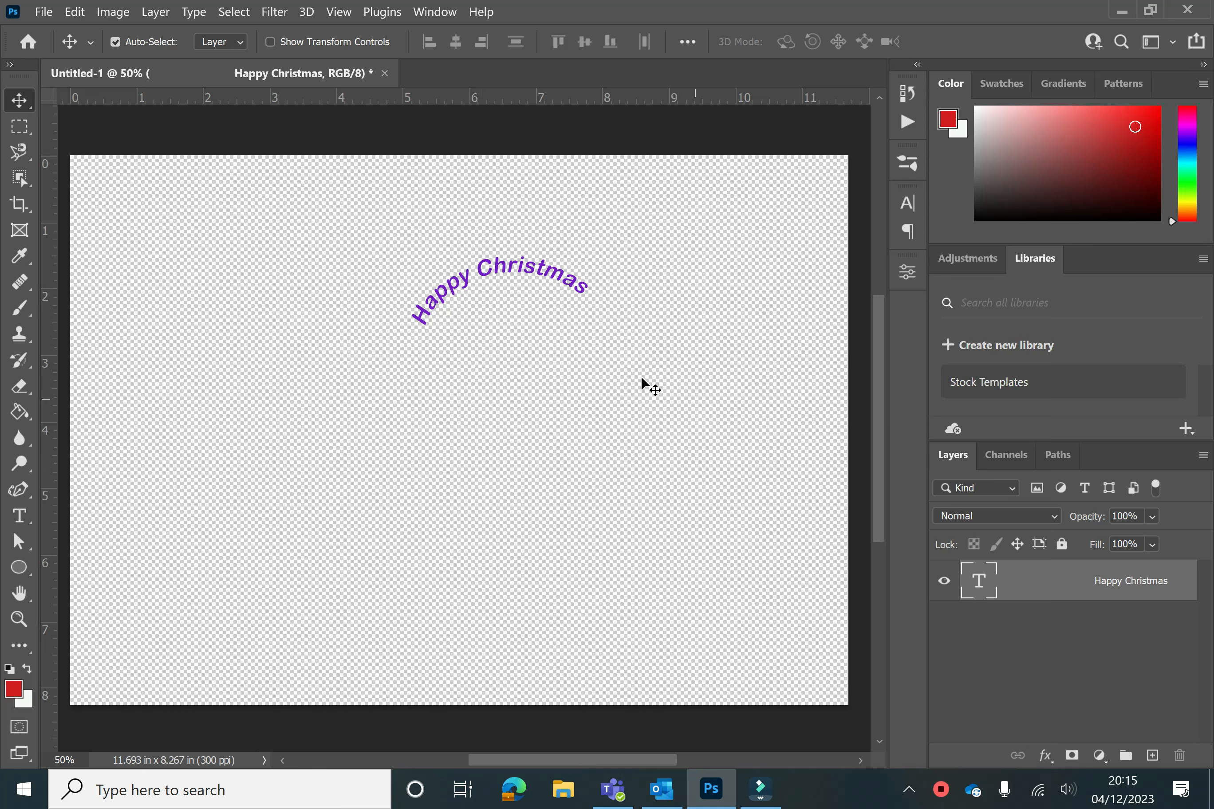
pyautogui.moveTo(527, 273); pyautogui.dragTo(295, 255)
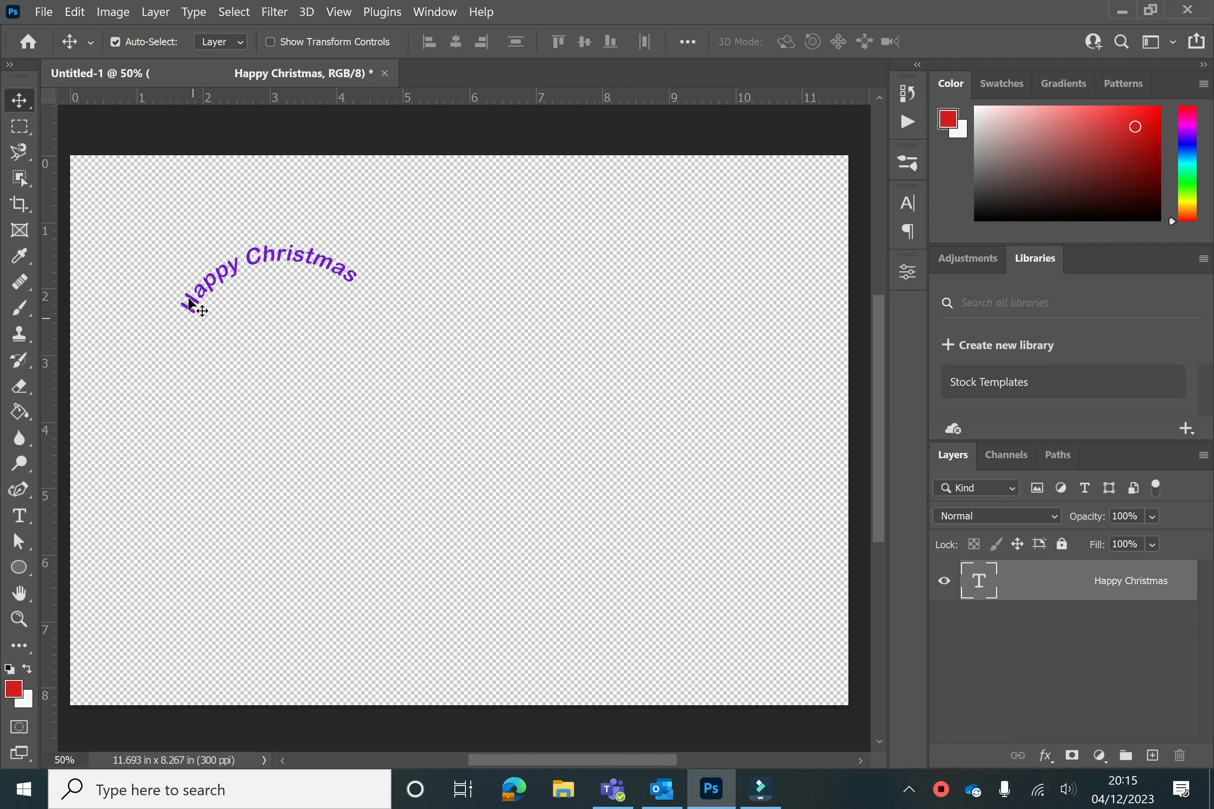
# Select all the curved text with the Type tool and set its size to 36 pt
pyautogui.click(21, 520)
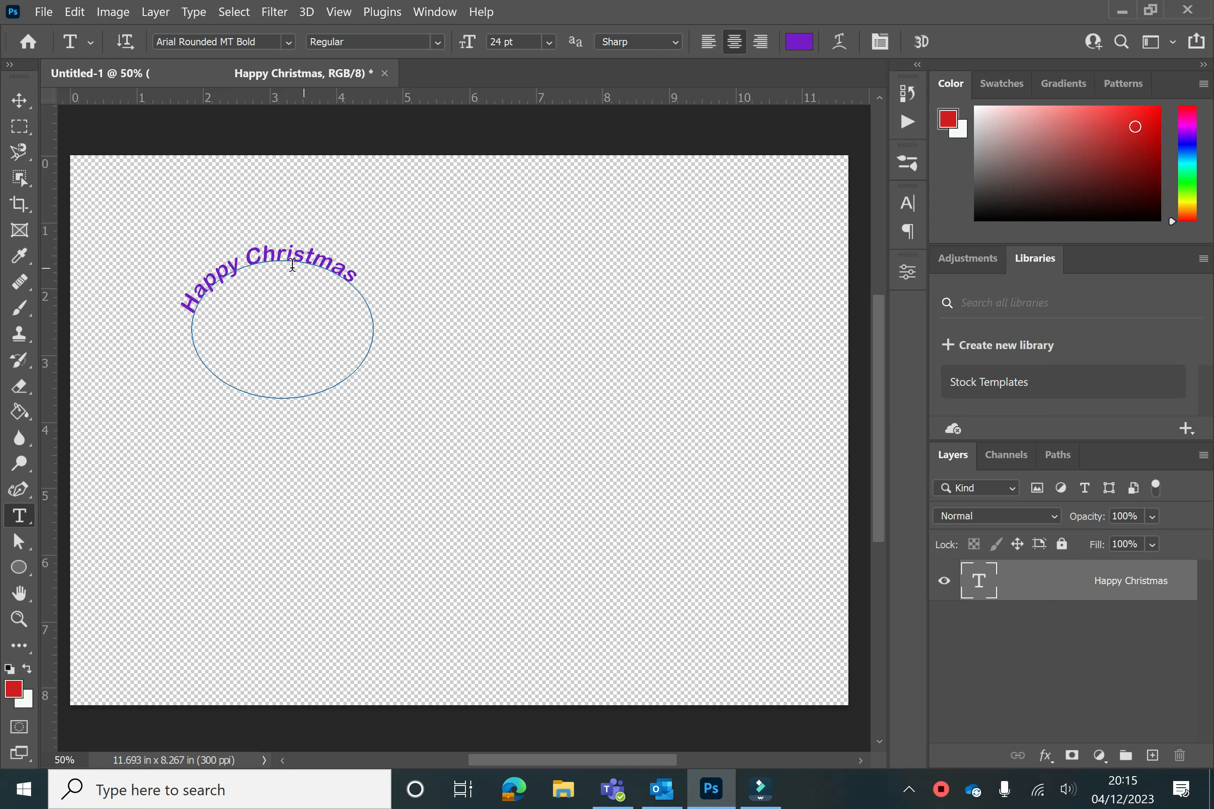
pyautogui.moveTo(351, 277); pyautogui.dragTo(173, 308)
pyautogui.click(549, 42)
pyautogui.click(566, 250)
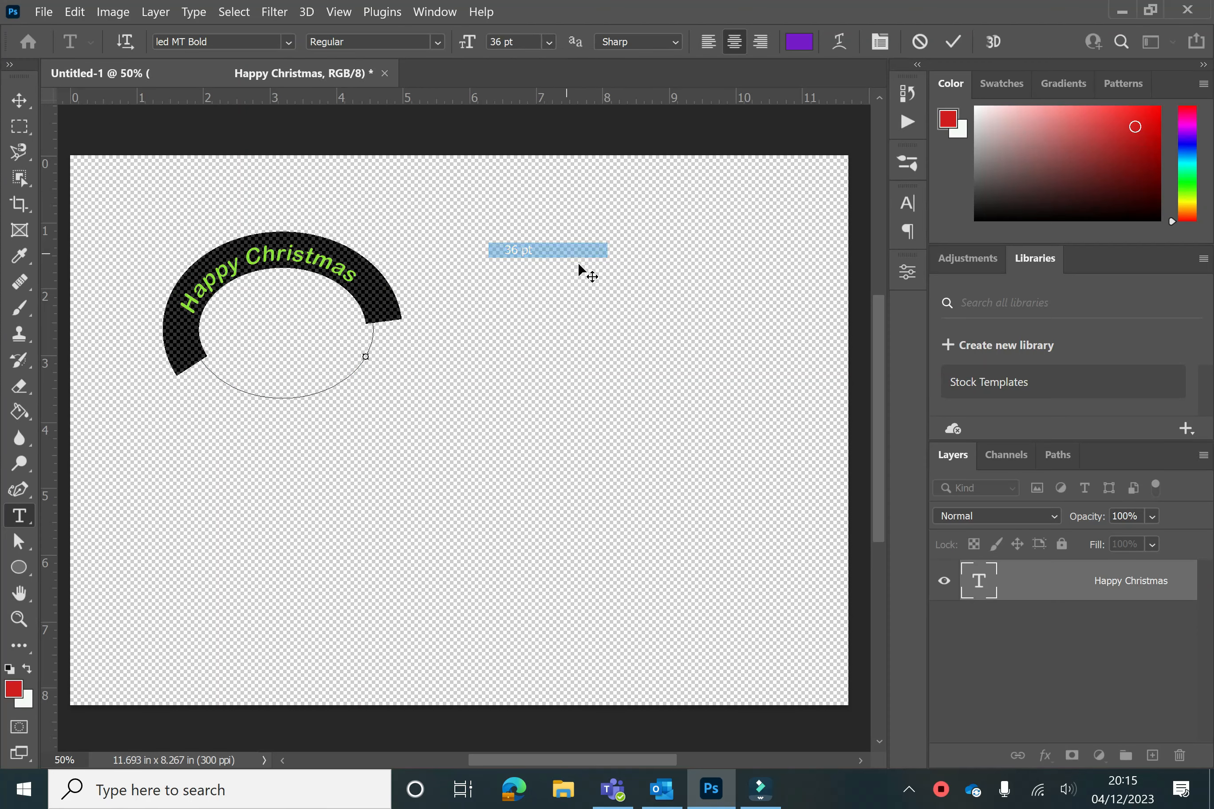
# Change the curved text's font to Agency FB and commit the edit
pyautogui.click(289, 42)
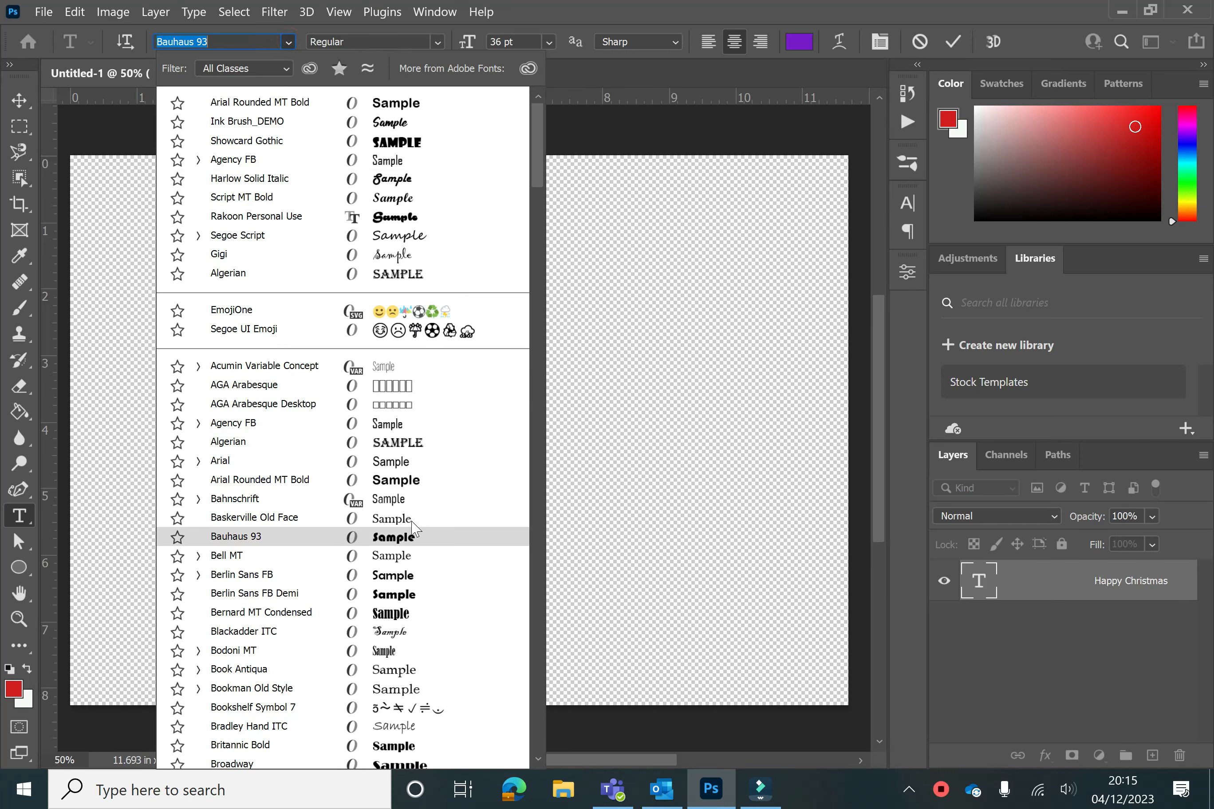
pyautogui.click(427, 423)
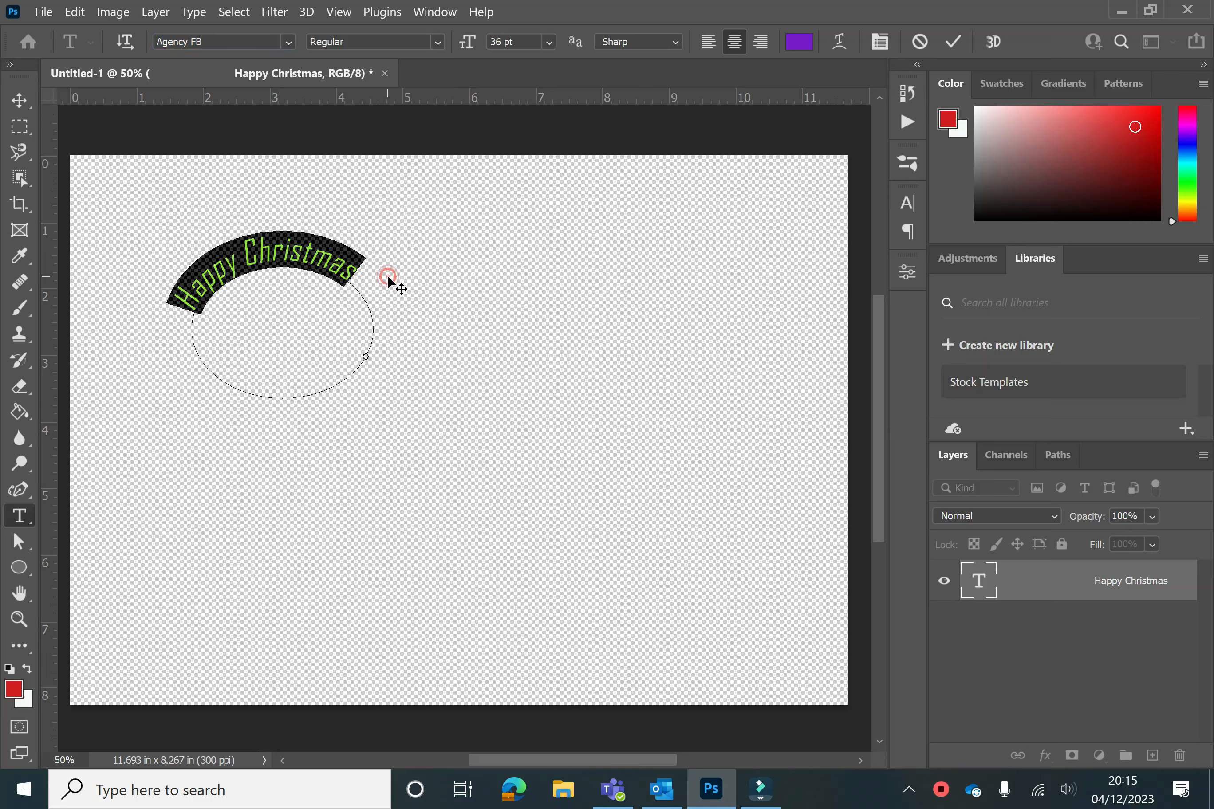
pyautogui.hotkey('ctrl', 'Return')
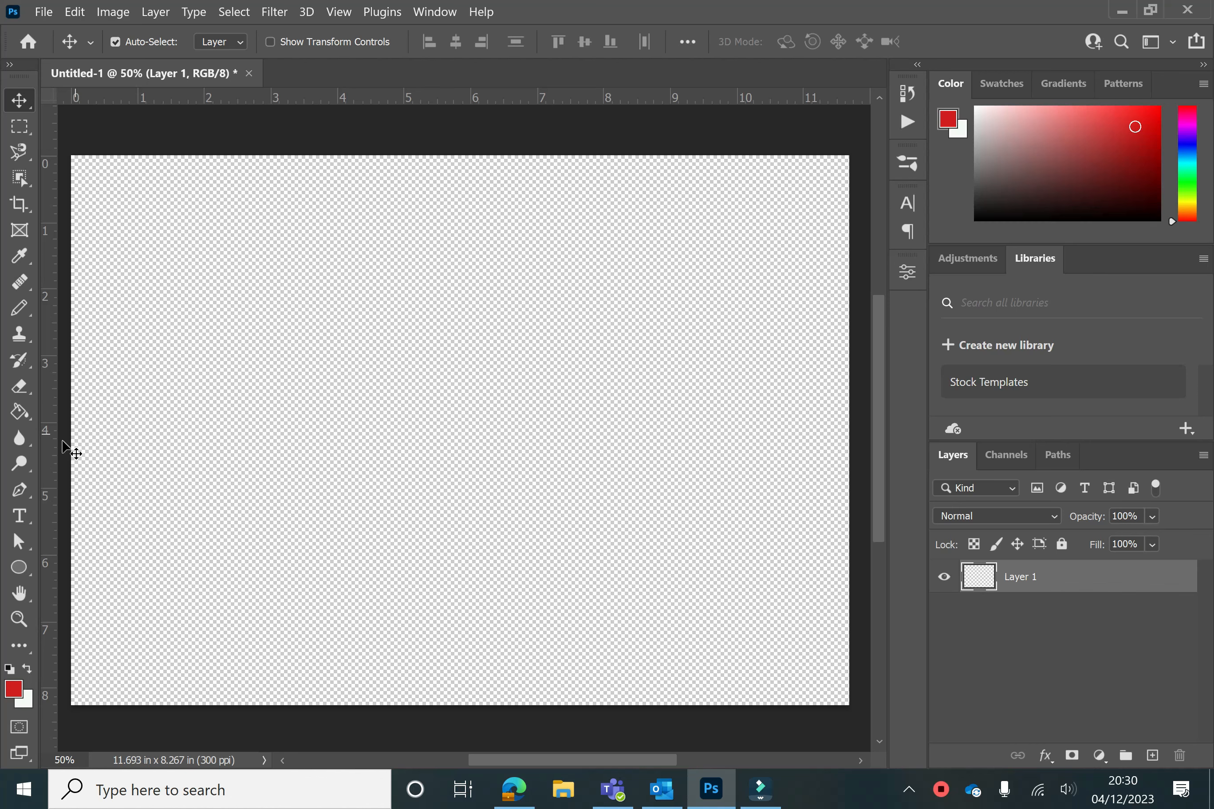
# Draw a wavy curved path across the upper canvas with the Pen tool using four anchor points
pyautogui.moveTo(20, 488); pyautogui.dragTo(94, 490)
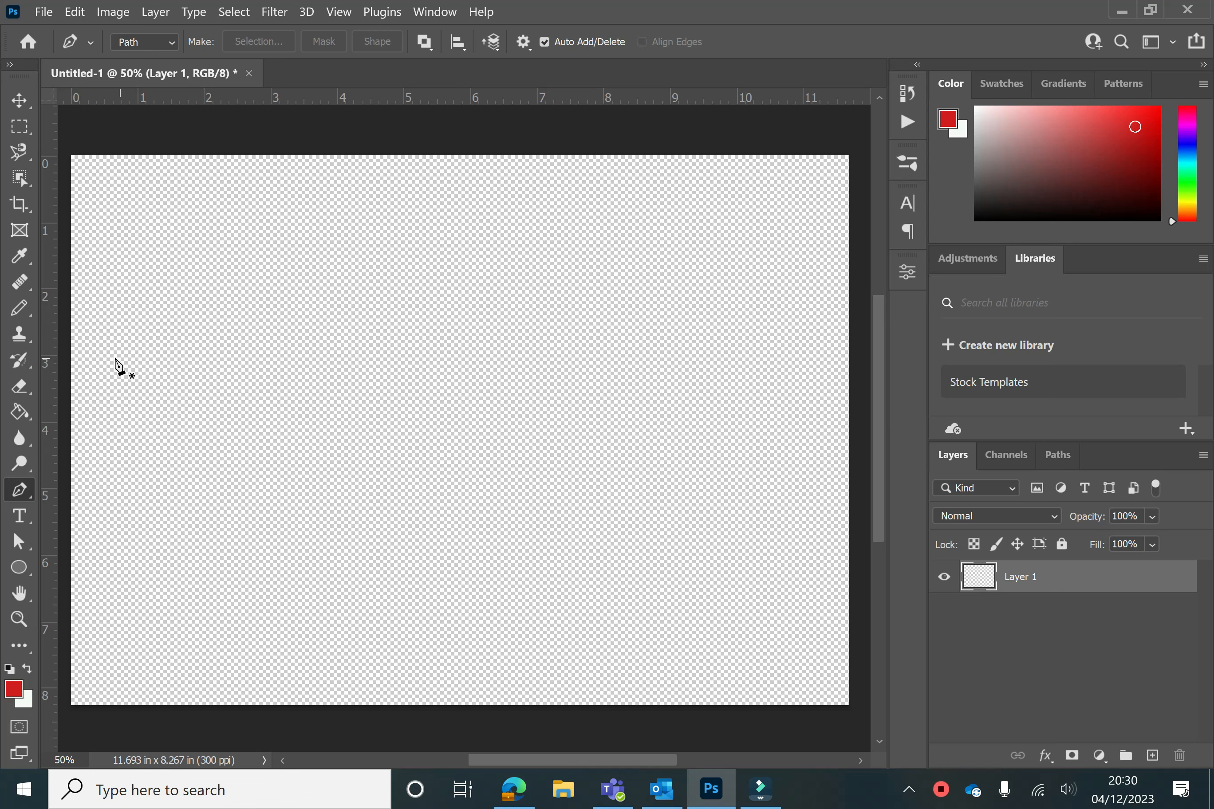
pyautogui.click(110, 408)
pyautogui.click(300, 351)
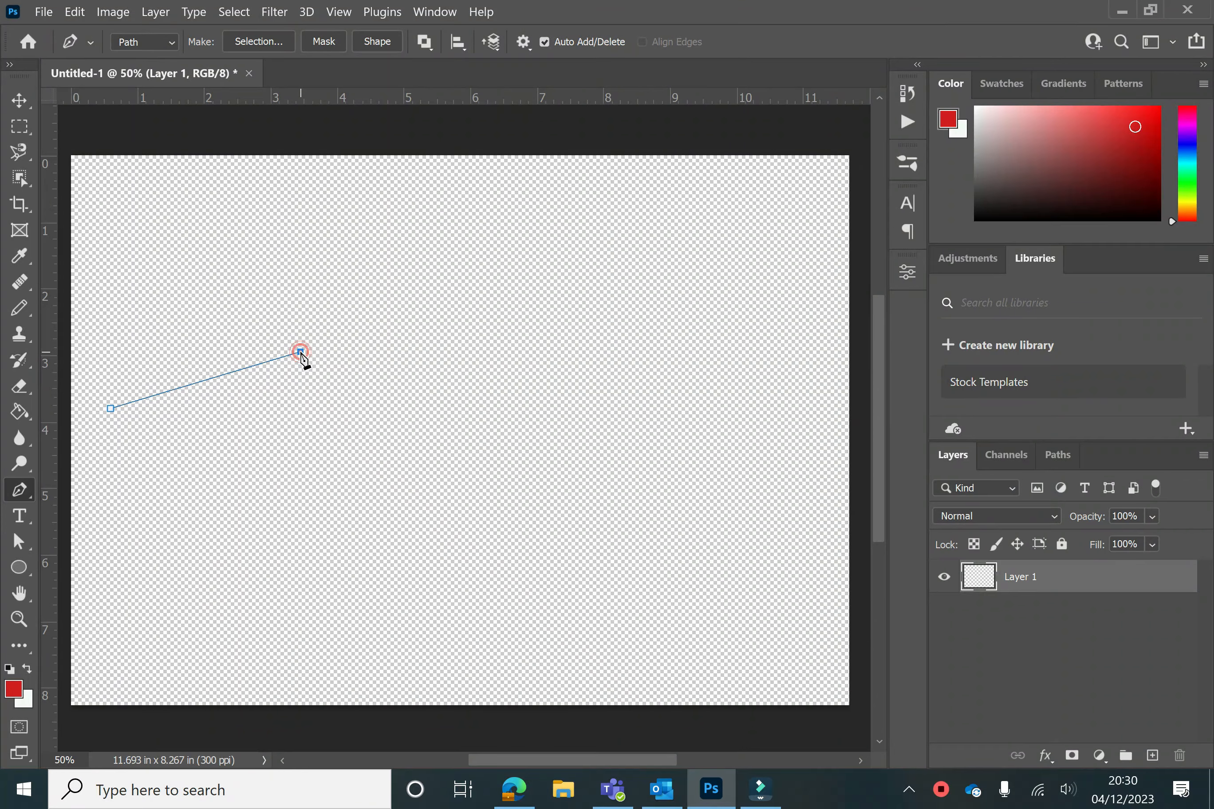
pyautogui.moveTo(301, 353); pyautogui.dragTo(353, 304)
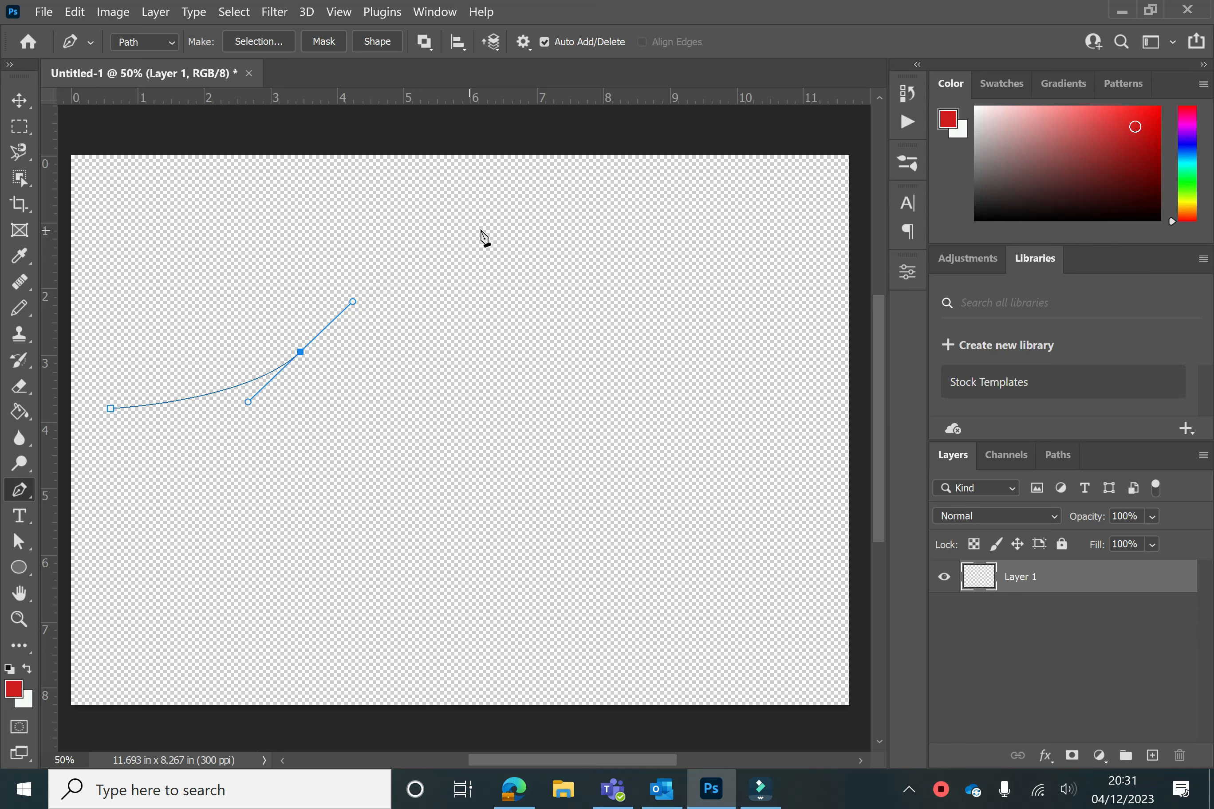
pyautogui.click(541, 255)
pyautogui.moveTo(542, 256); pyautogui.dragTo(633, 271)
pyautogui.moveTo(711, 324); pyautogui.dragTo(775, 316)
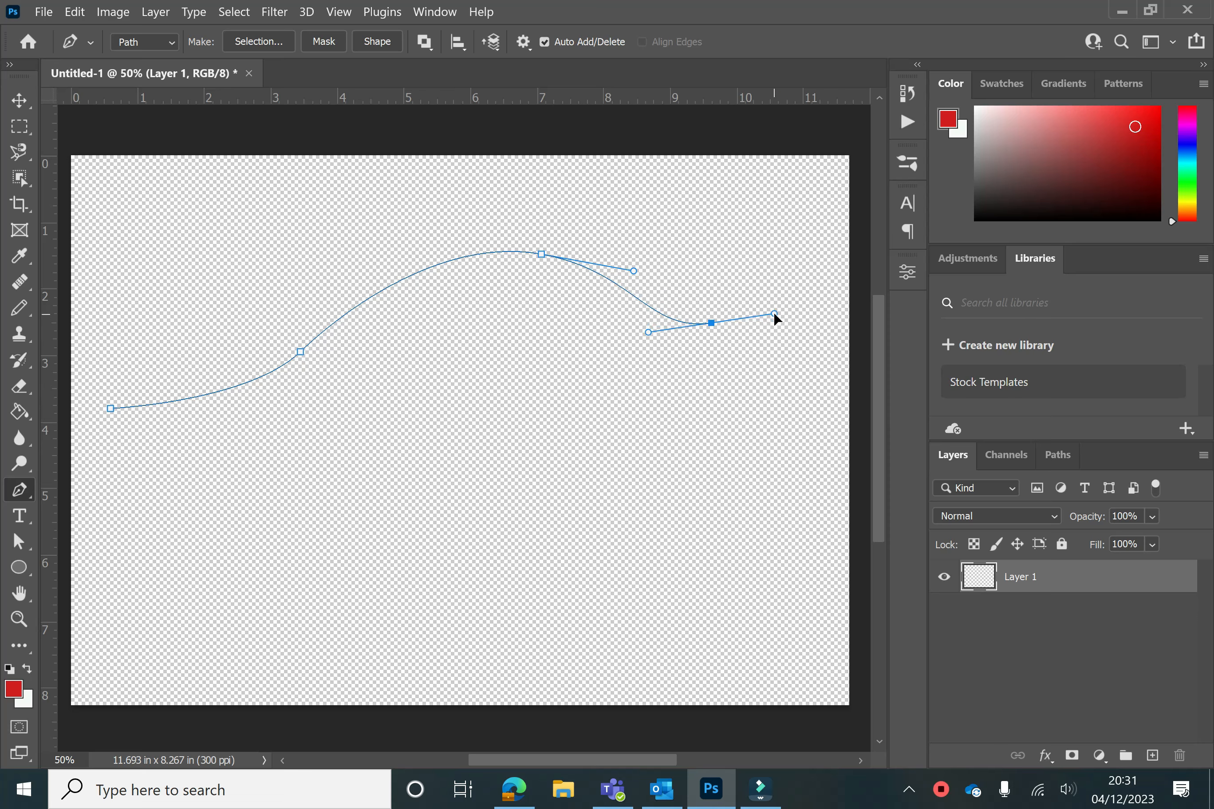
# Switch to the Type tool and type Happy Christmas along the wavy path
pyautogui.click(26, 521)
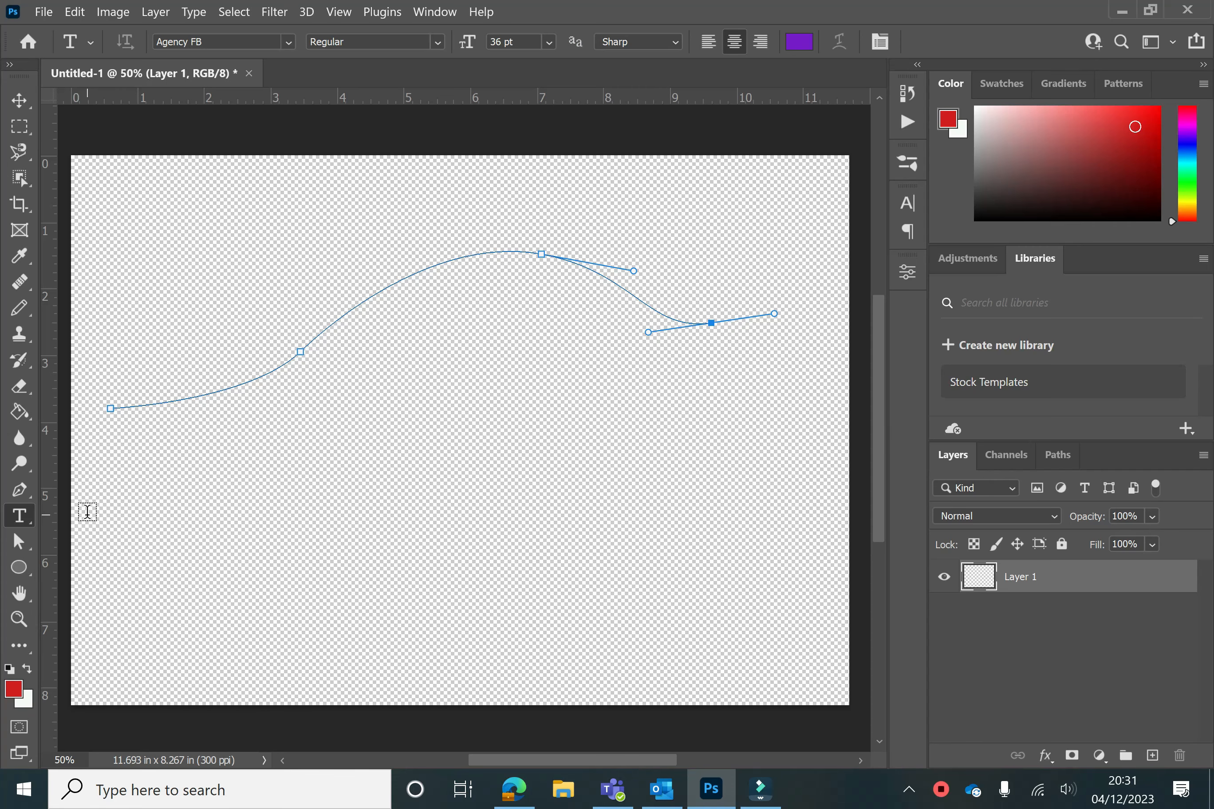
pyautogui.click(311, 339)
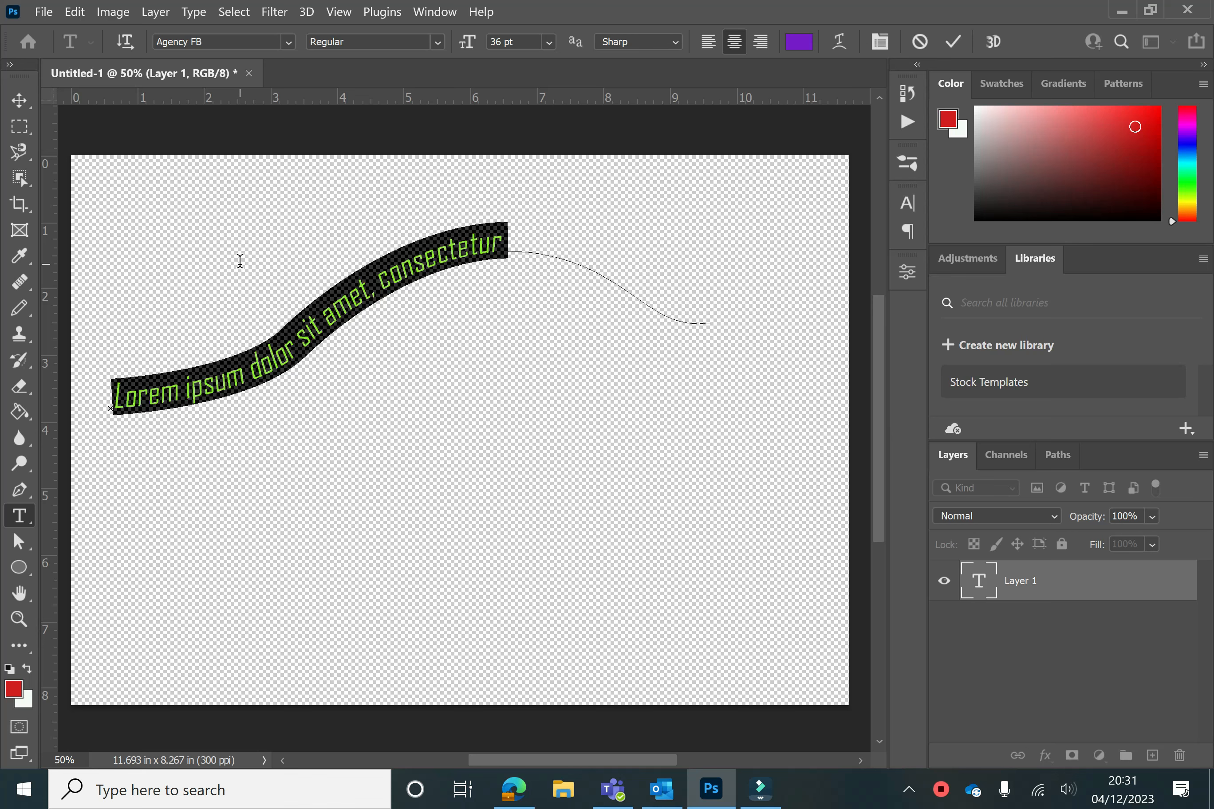
pyautogui.write('happy Chr')
pyautogui.press('BackSpace')
pyautogui.press('BackSpace')
pyautogui.press('BackSpace')
pyautogui.press('BackSpace')
pyautogui.press('BackSpace')
pyautogui.press('BackSpace')
pyautogui.press('BackSpace')
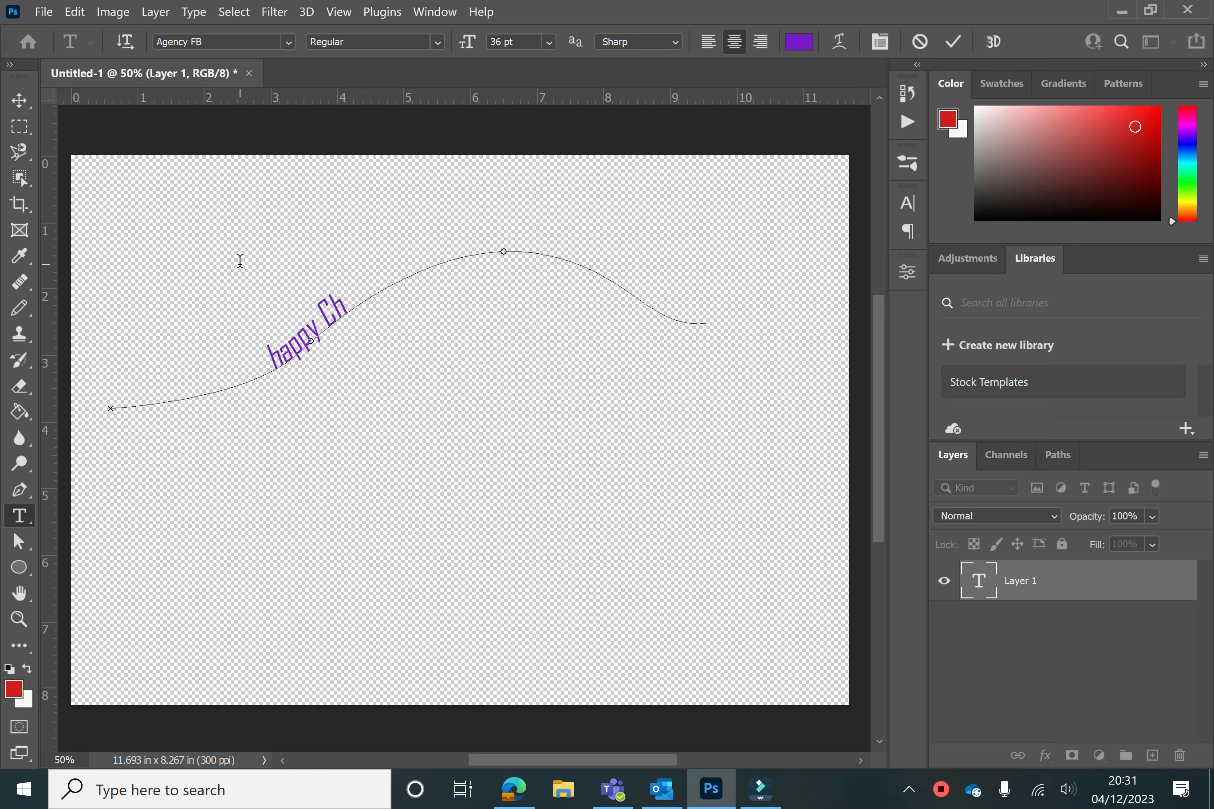
pyautogui.press('BackSpace')
pyautogui.press('BackSpace')
pyautogui.write('Happy Christmas')
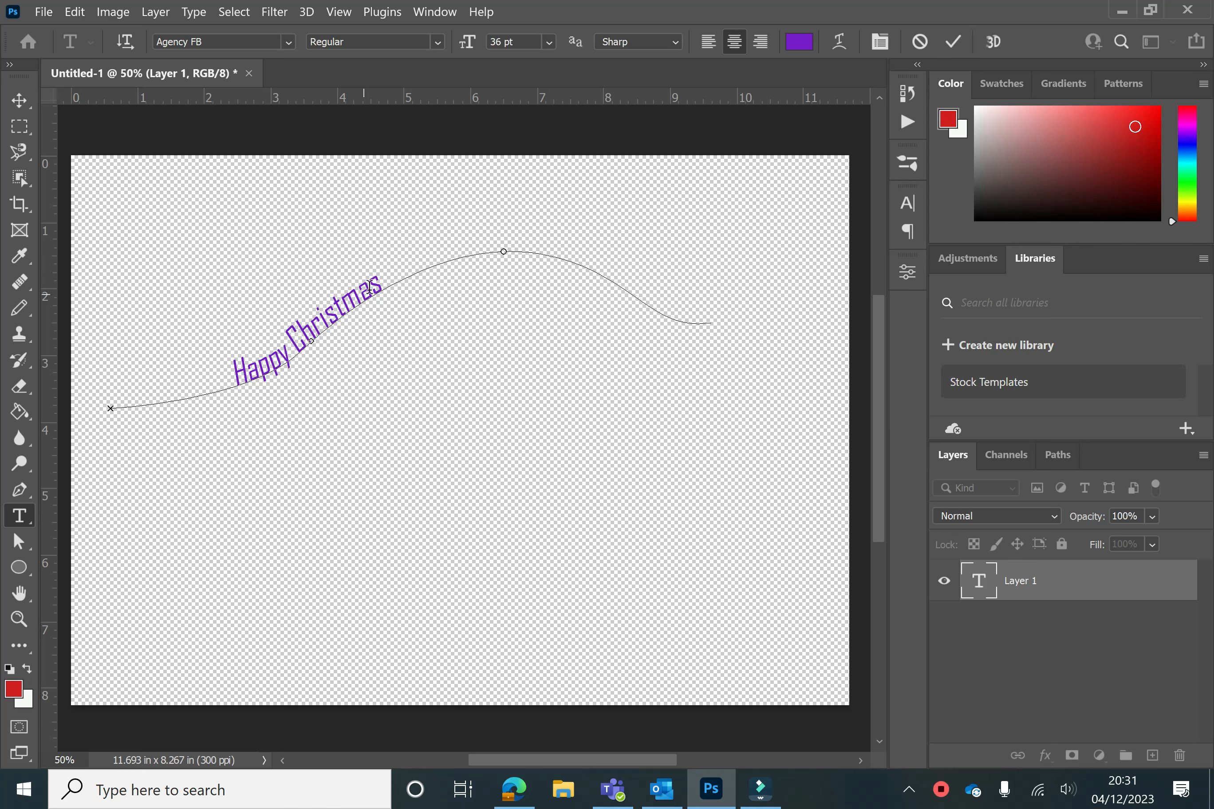
# Select the path text and set its size to 72 pt
pyautogui.moveTo(386, 286); pyautogui.dragTo(209, 347)
pyautogui.click(548, 42)
pyautogui.click(519, 295)
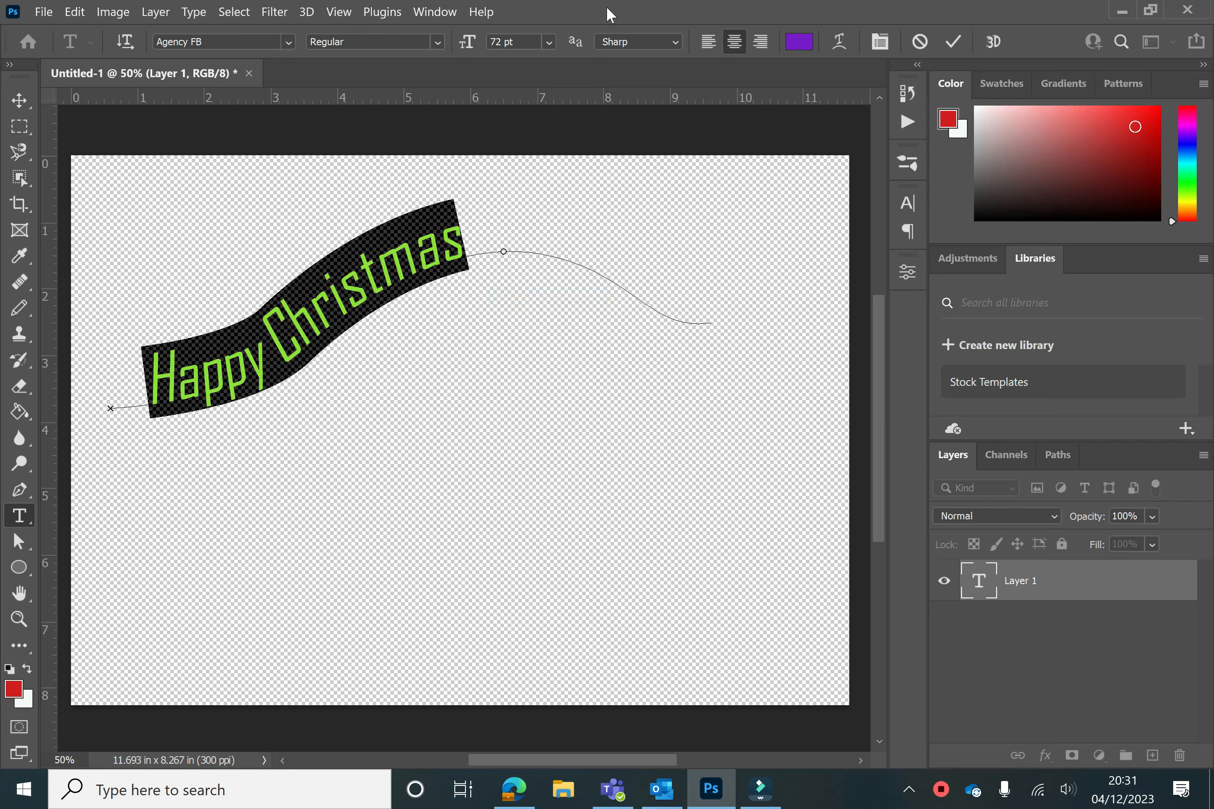
# Change the path text's font to Bauhaus 93 and its size to 48 pt
pyautogui.click(288, 42)
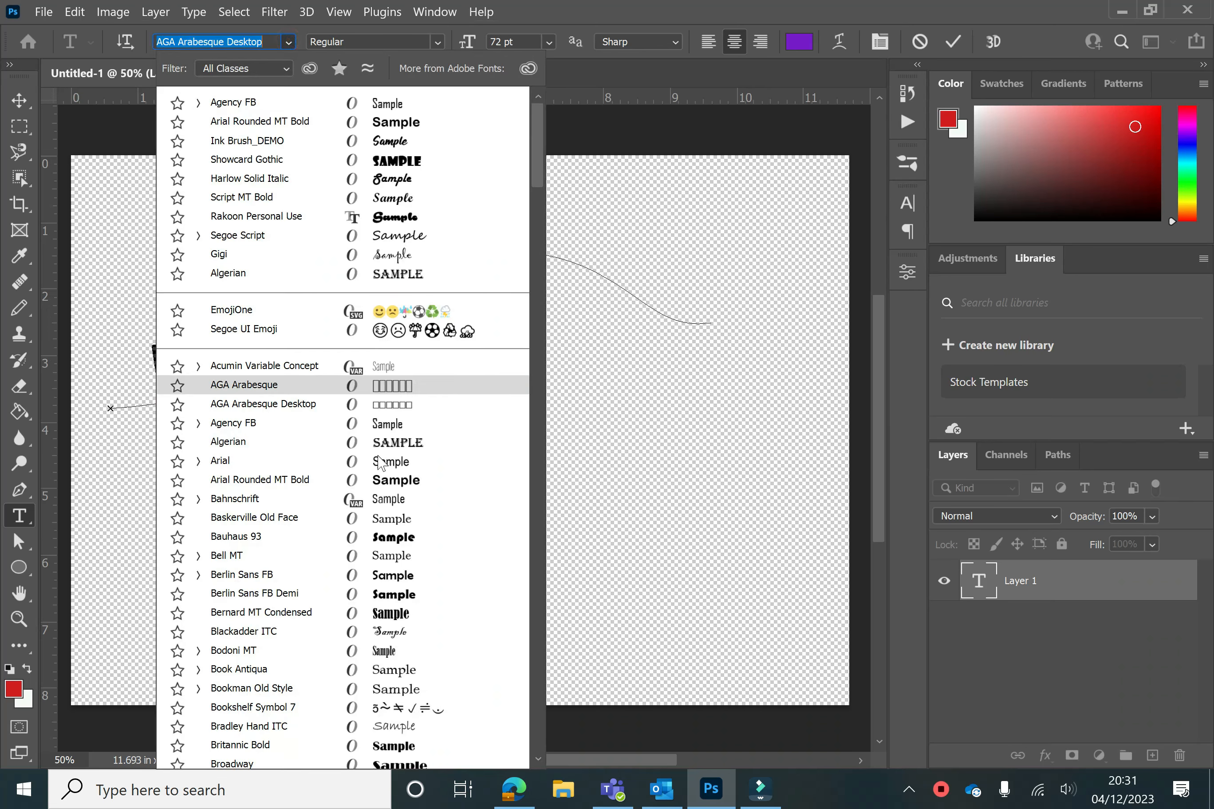
pyautogui.click(396, 541)
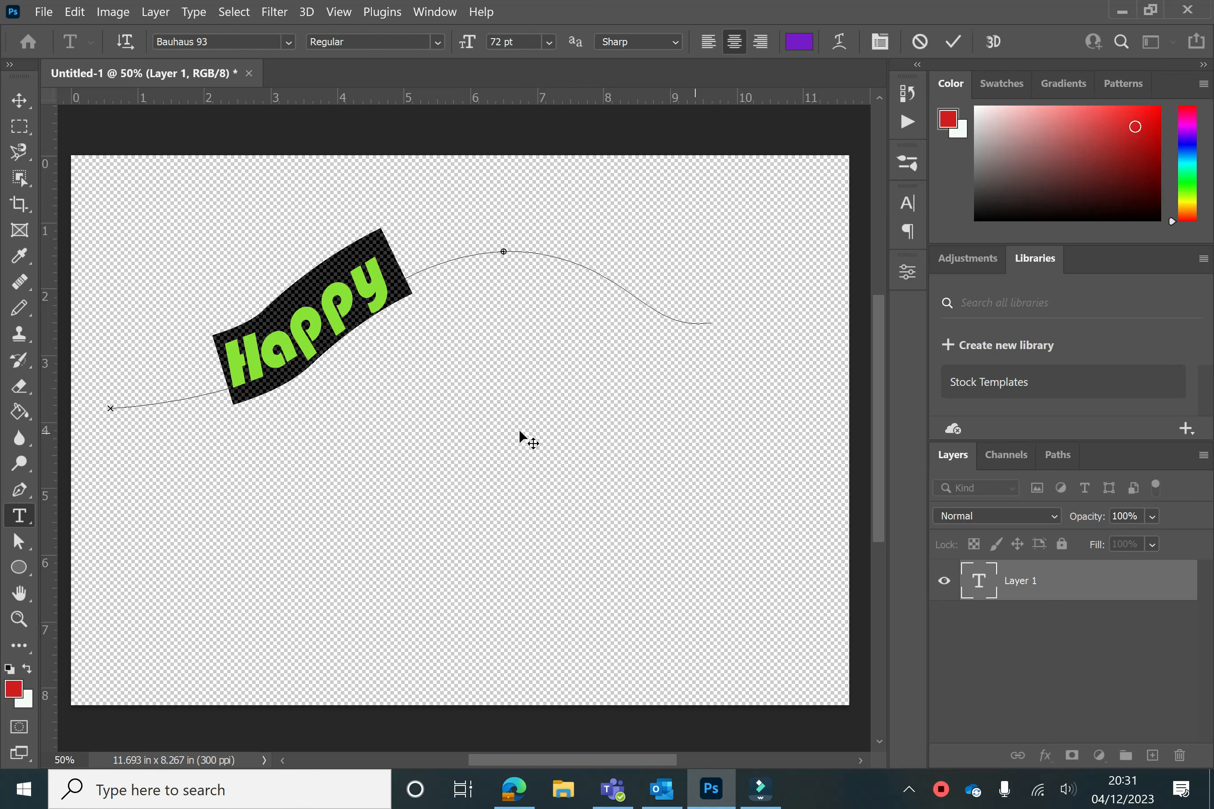
pyautogui.click(550, 42)
pyautogui.click(531, 268)
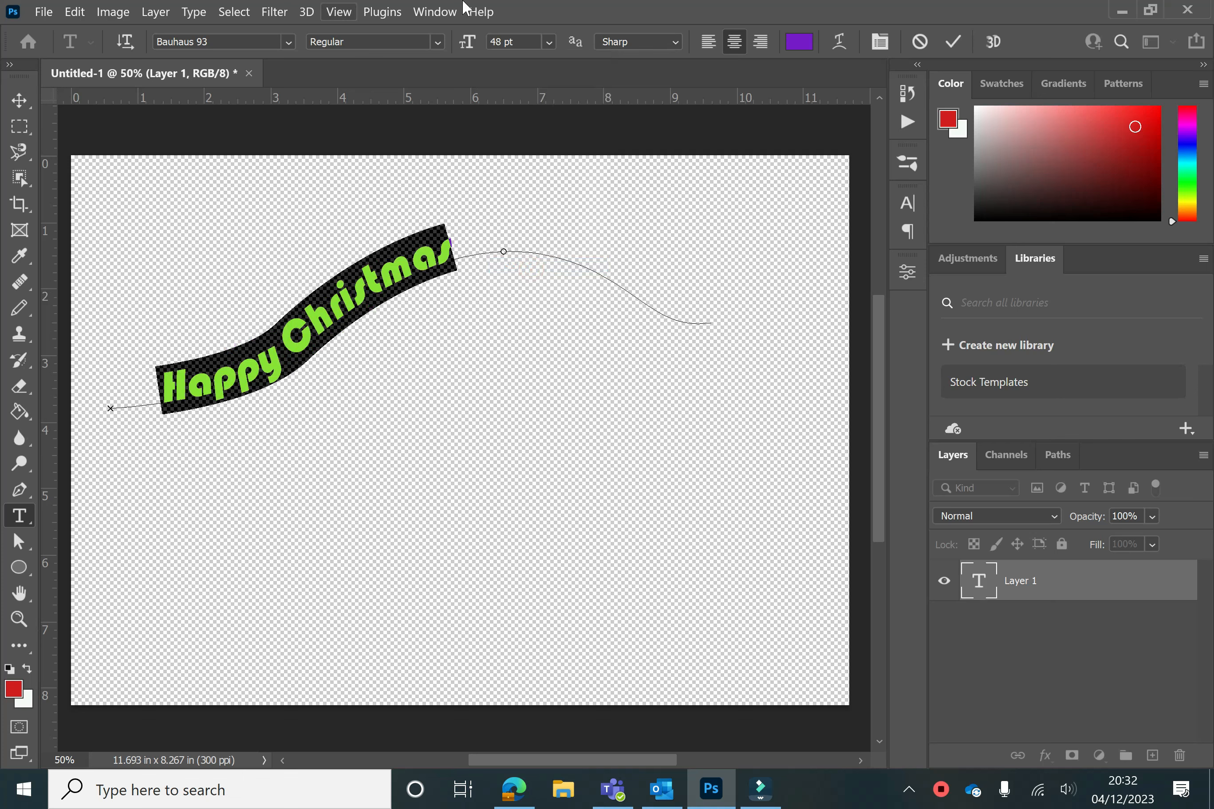
# Commit the path text and move it up and left with the Move tool
pyautogui.click(150, 389)
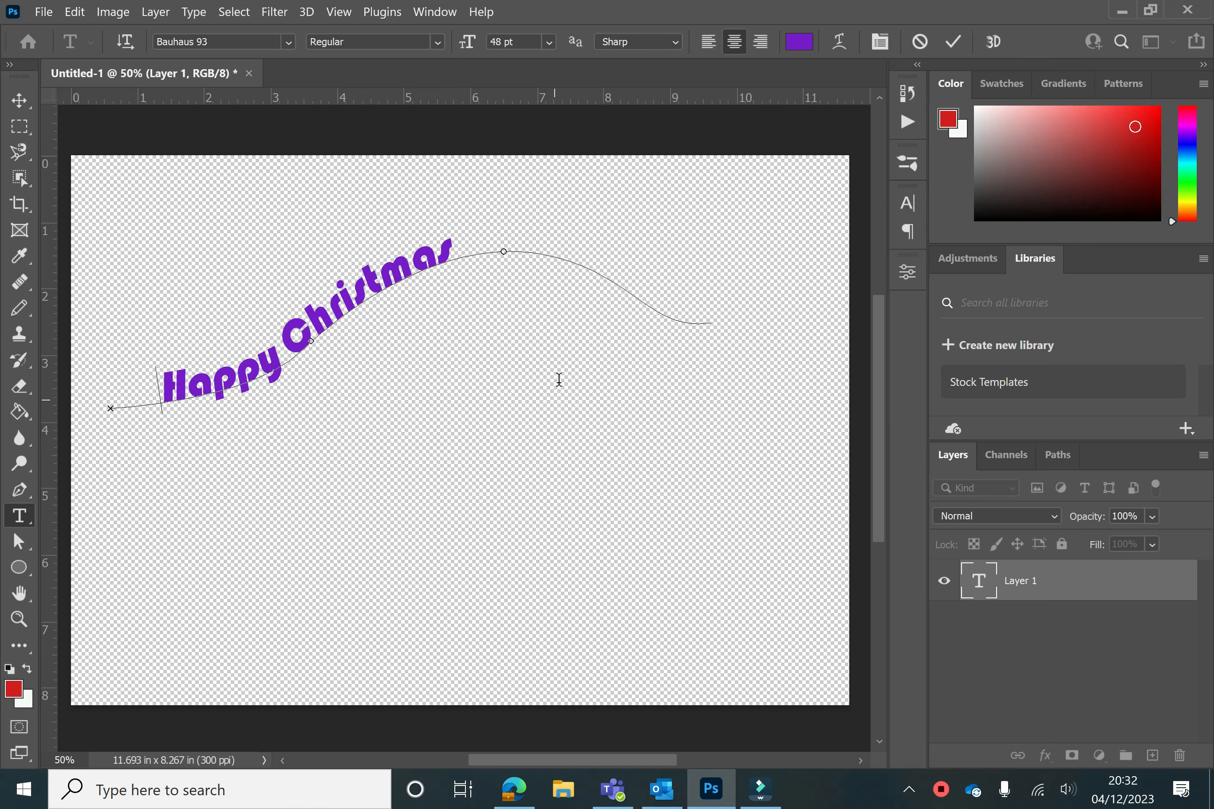
pyautogui.click(18, 107)
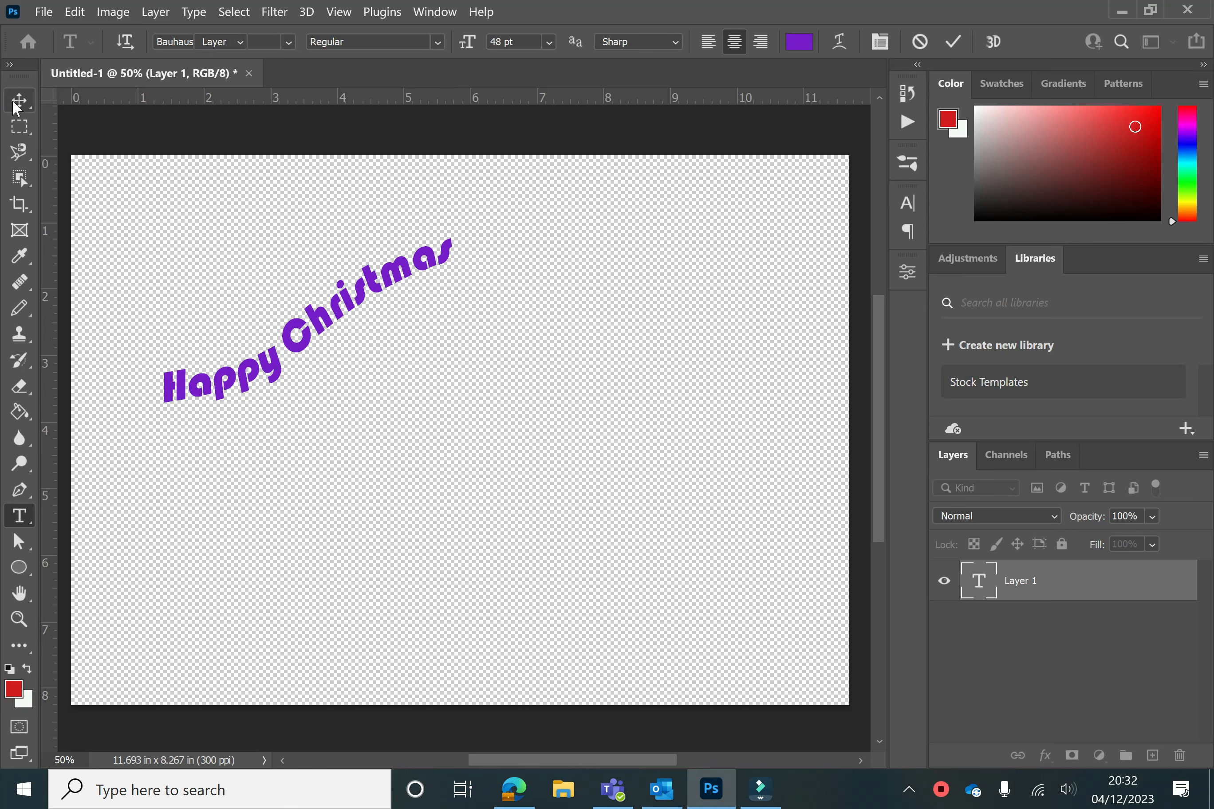
pyautogui.moveTo(365, 246)
pyautogui.mouseDown()
pyautogui.moveTo(436, 218)
pyautogui.moveTo(752, 215)
pyautogui.moveTo(300, 188)
pyautogui.mouseUp()
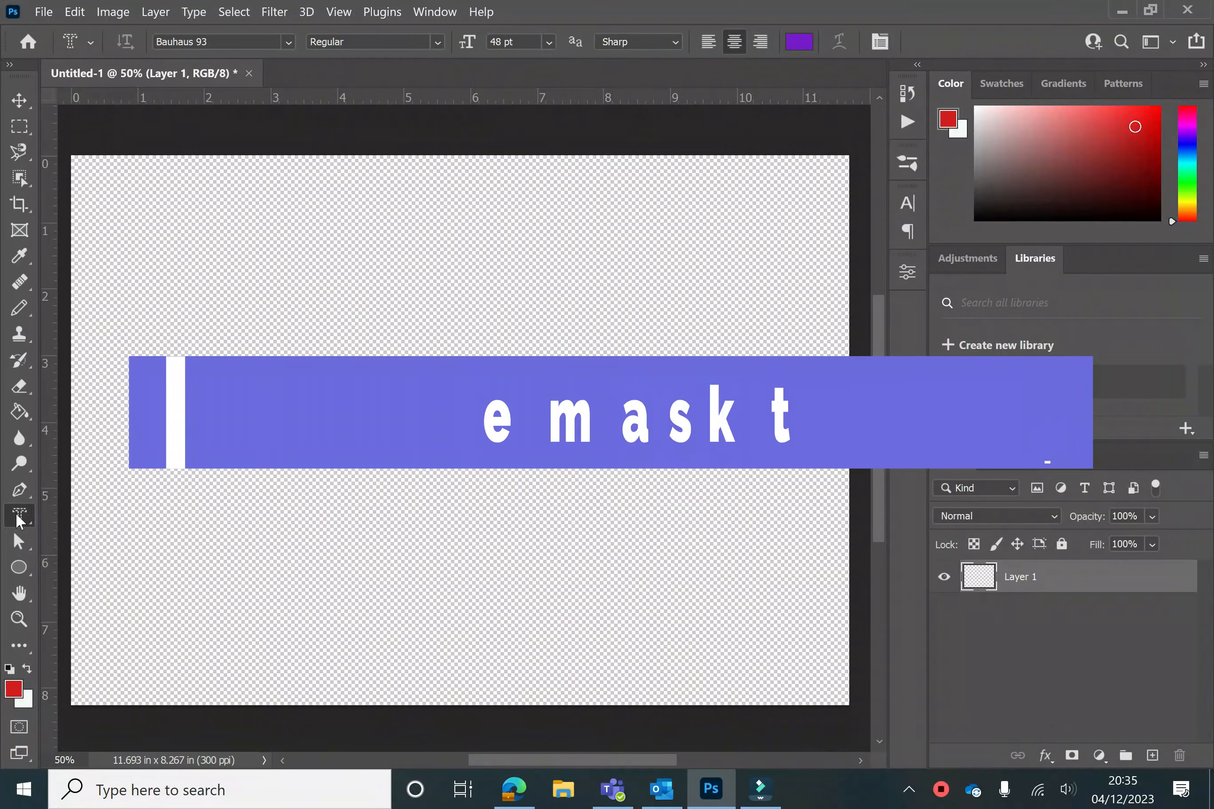
# Pick the Horizontal Type Mask Tool from the type tools group
pyautogui.rightClick(18, 516)
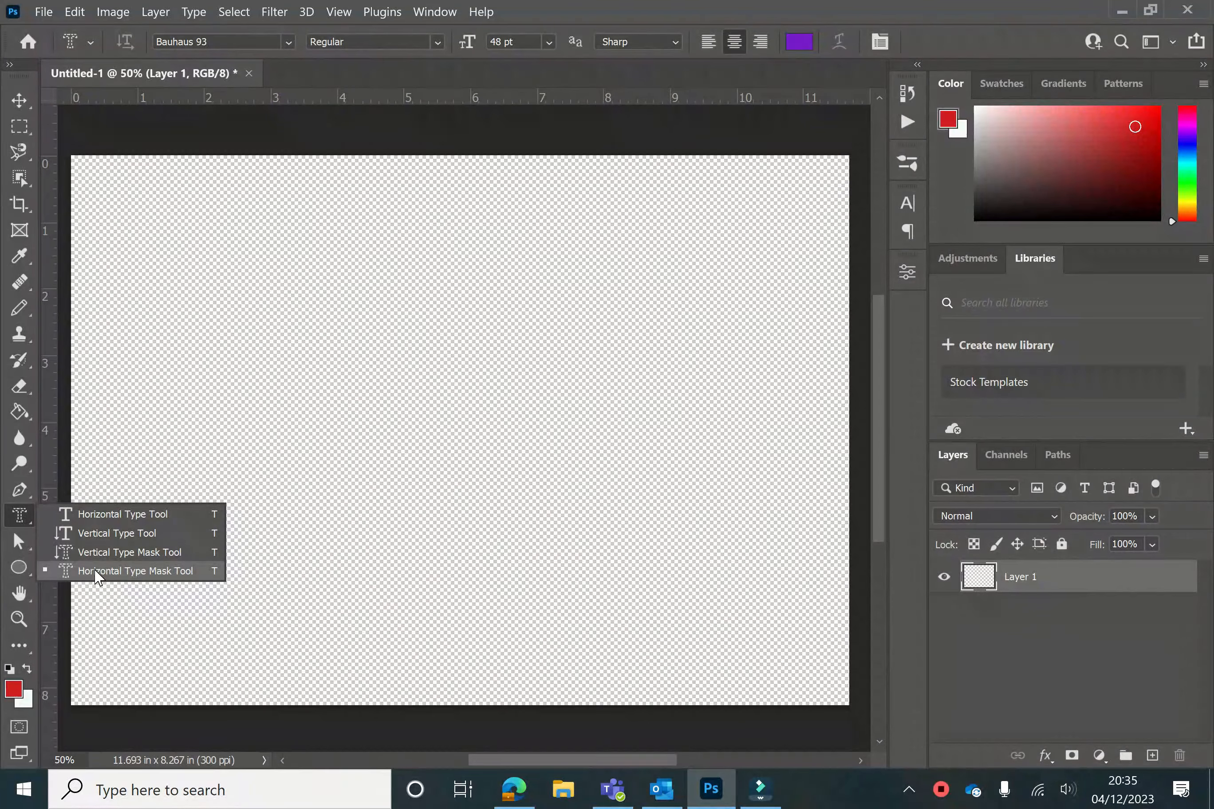
pyautogui.click(98, 571)
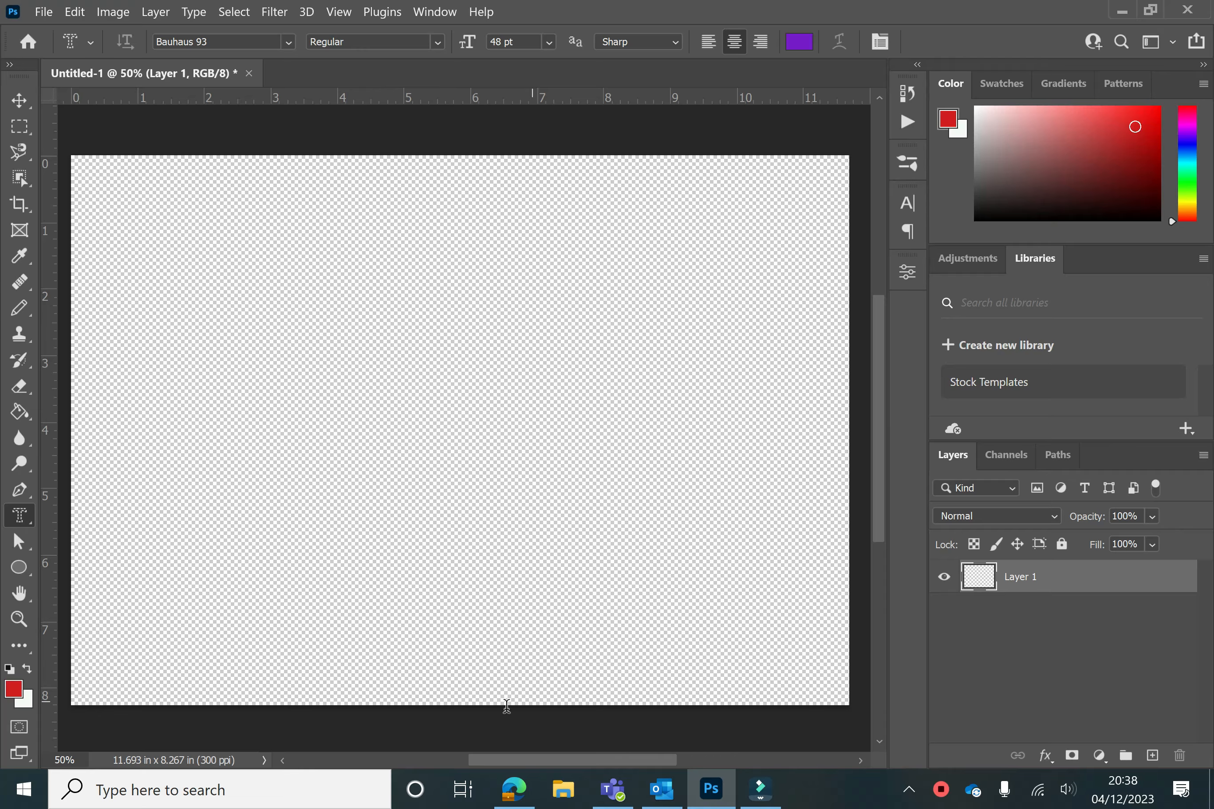
# Switch to the browser and download the golden bokeh Christmas lights photo from Unsplash at Medium size (1920 x 3412)
pyautogui.click(513, 789)
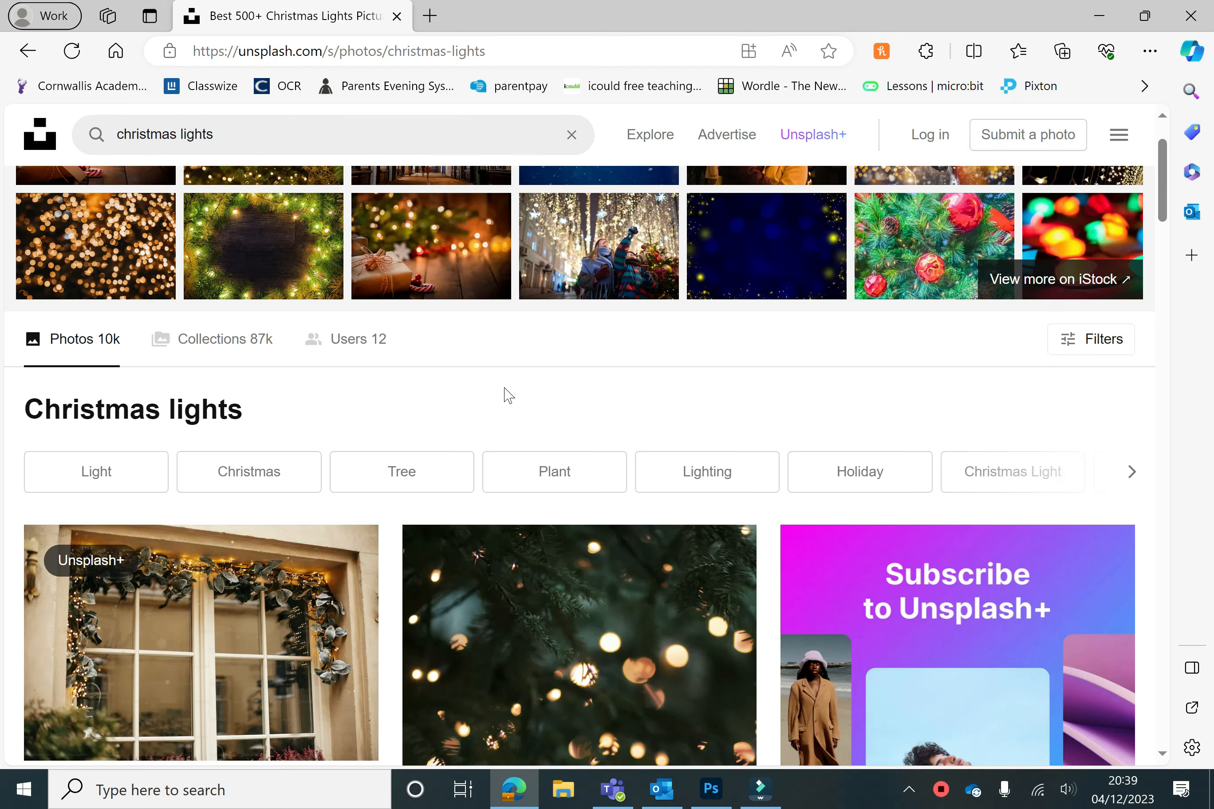
pyautogui.scroll(2, 504, 396)
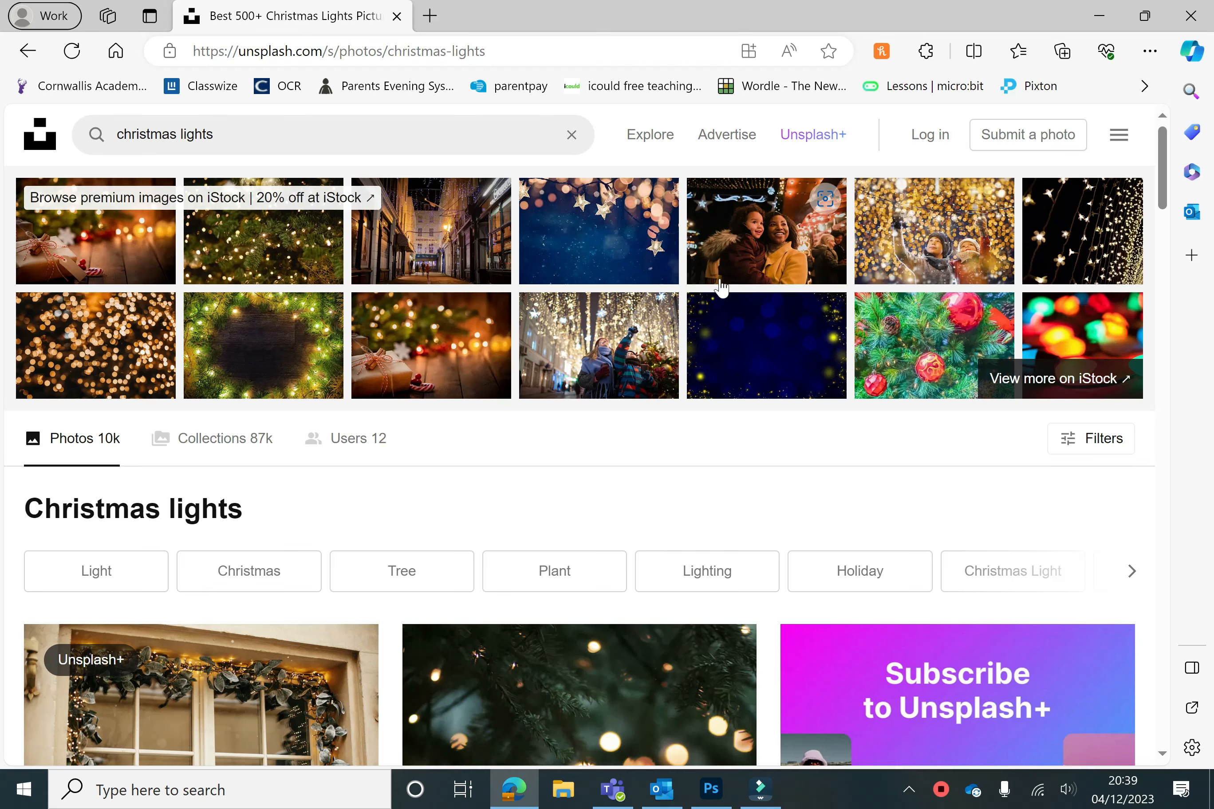
pyautogui.scroll(-5, 428, 328)
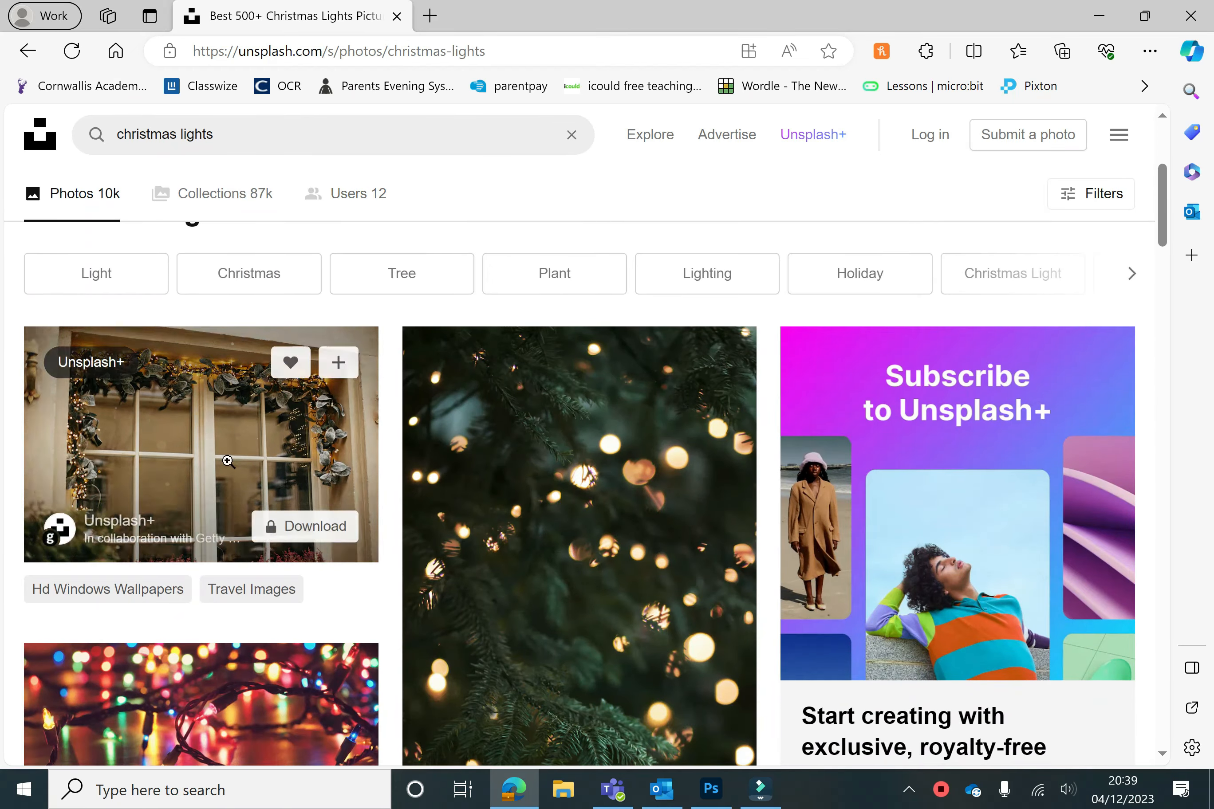
pyautogui.scroll(5, 627, 469)
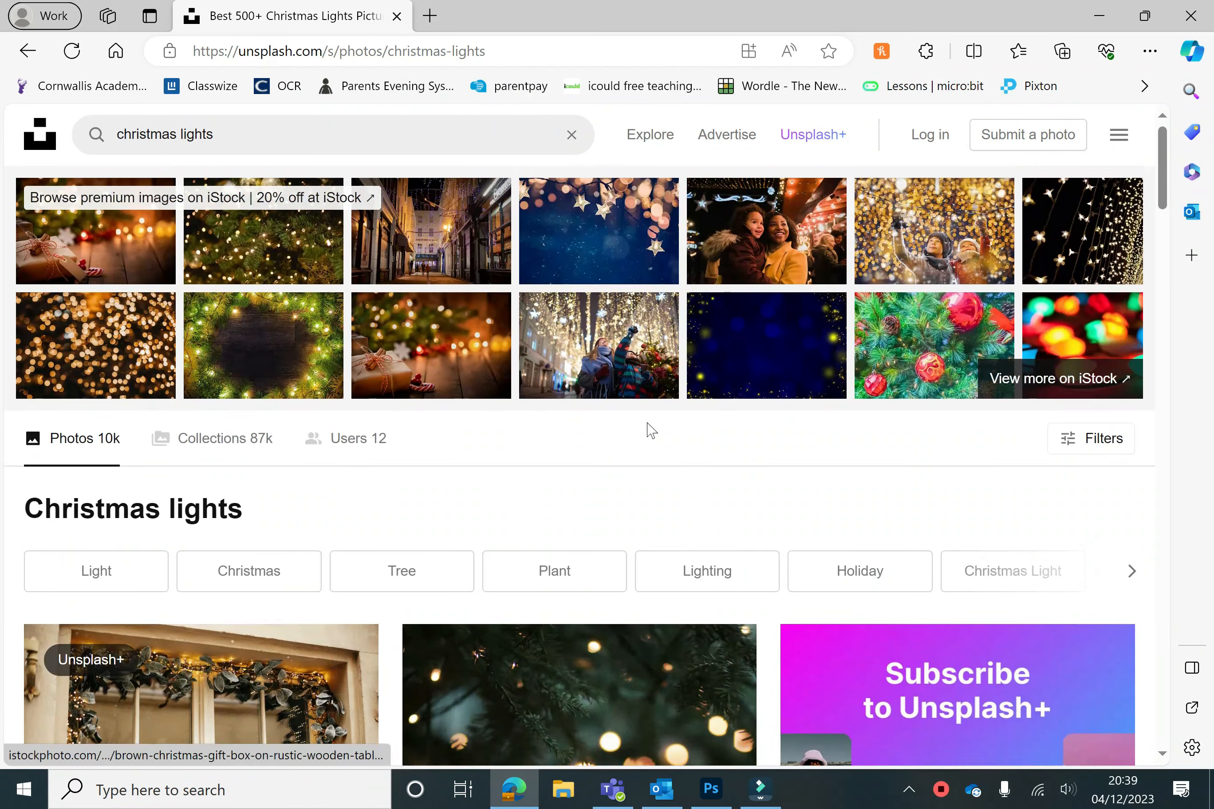
pyautogui.scroll(-10, 650, 429)
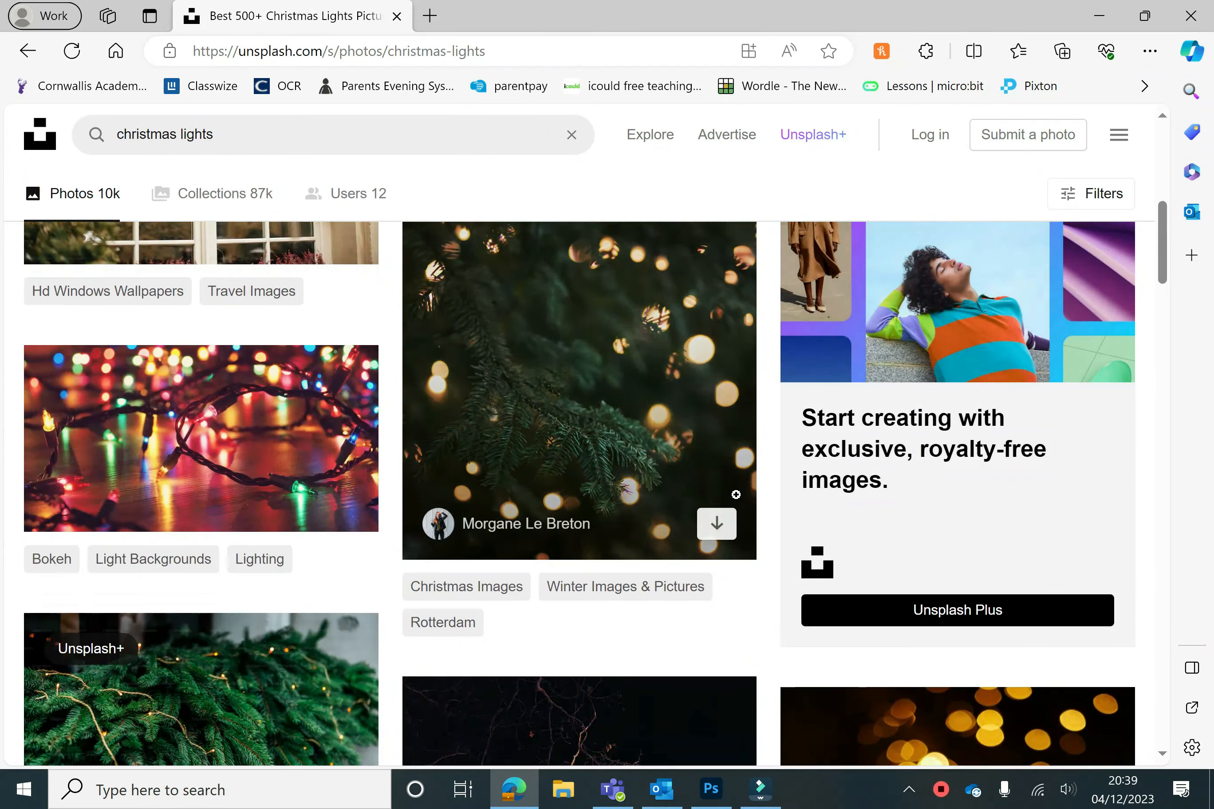
pyautogui.scroll(-6, 442, 528)
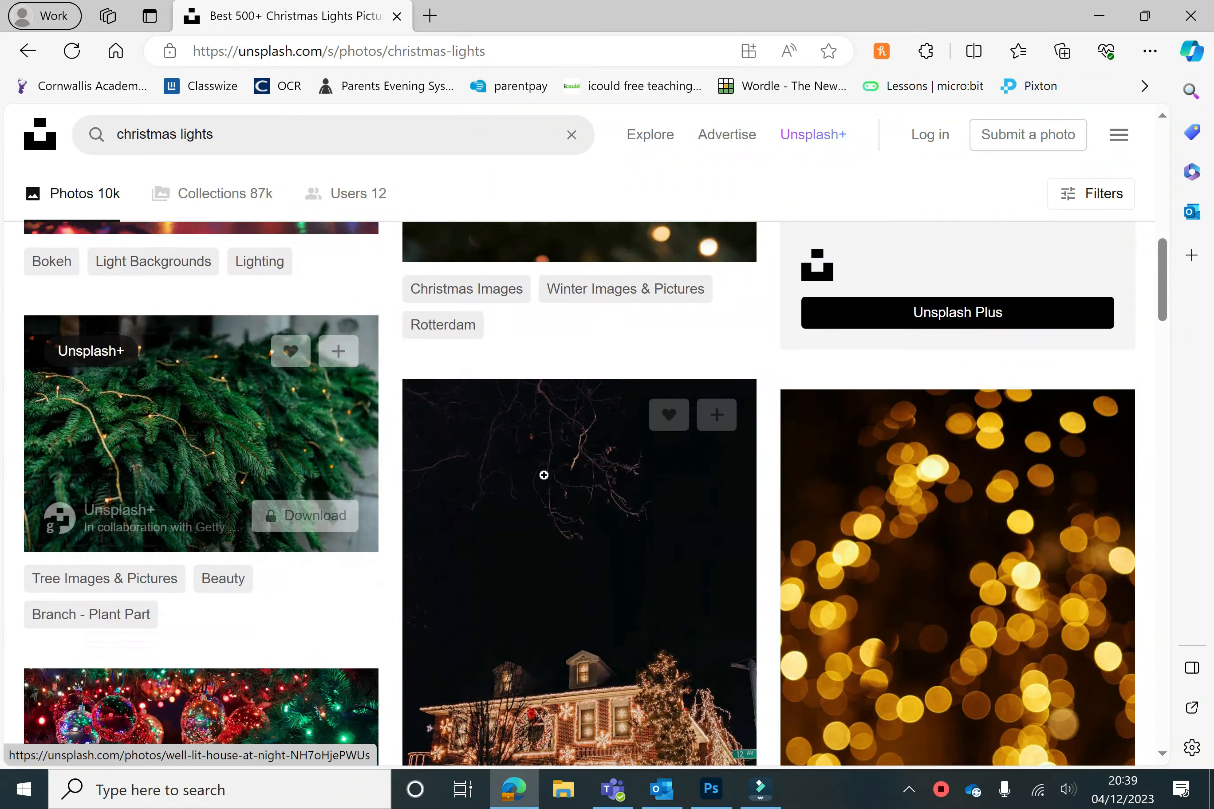
pyautogui.scroll(-2, 543, 475)
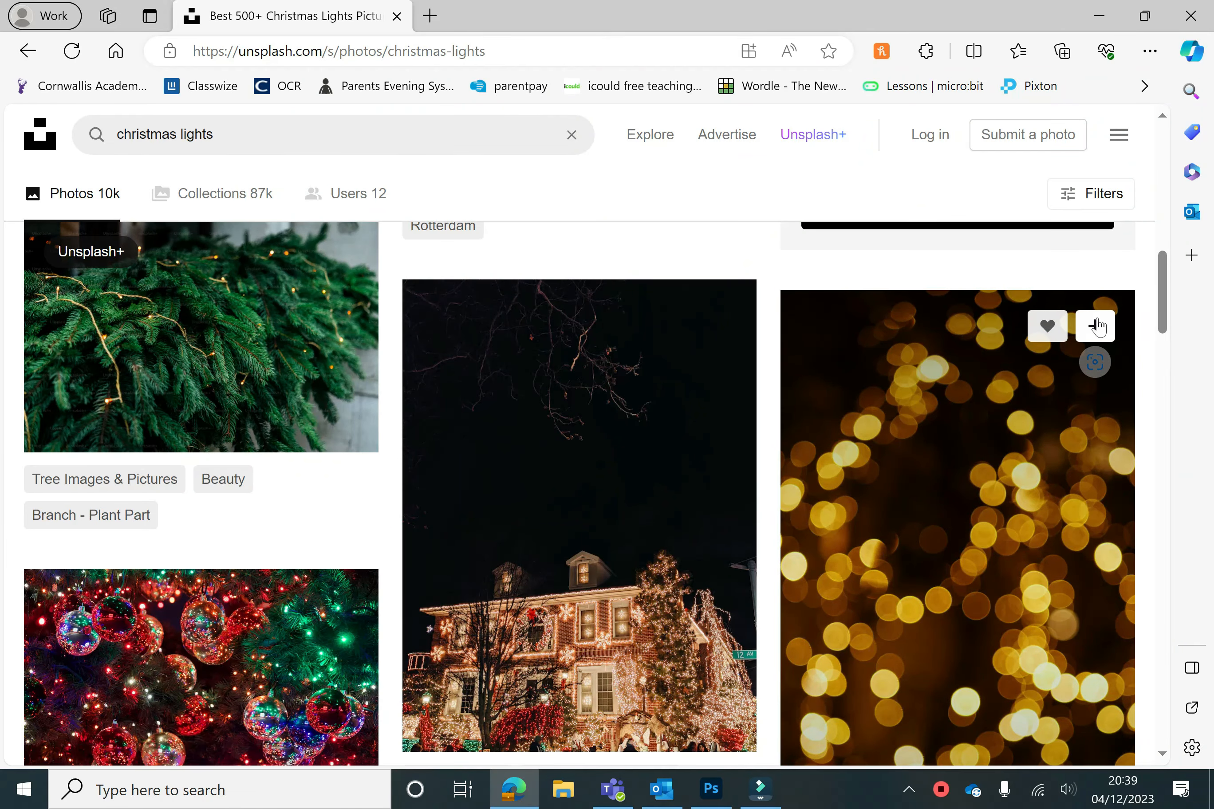
pyautogui.click(964, 450)
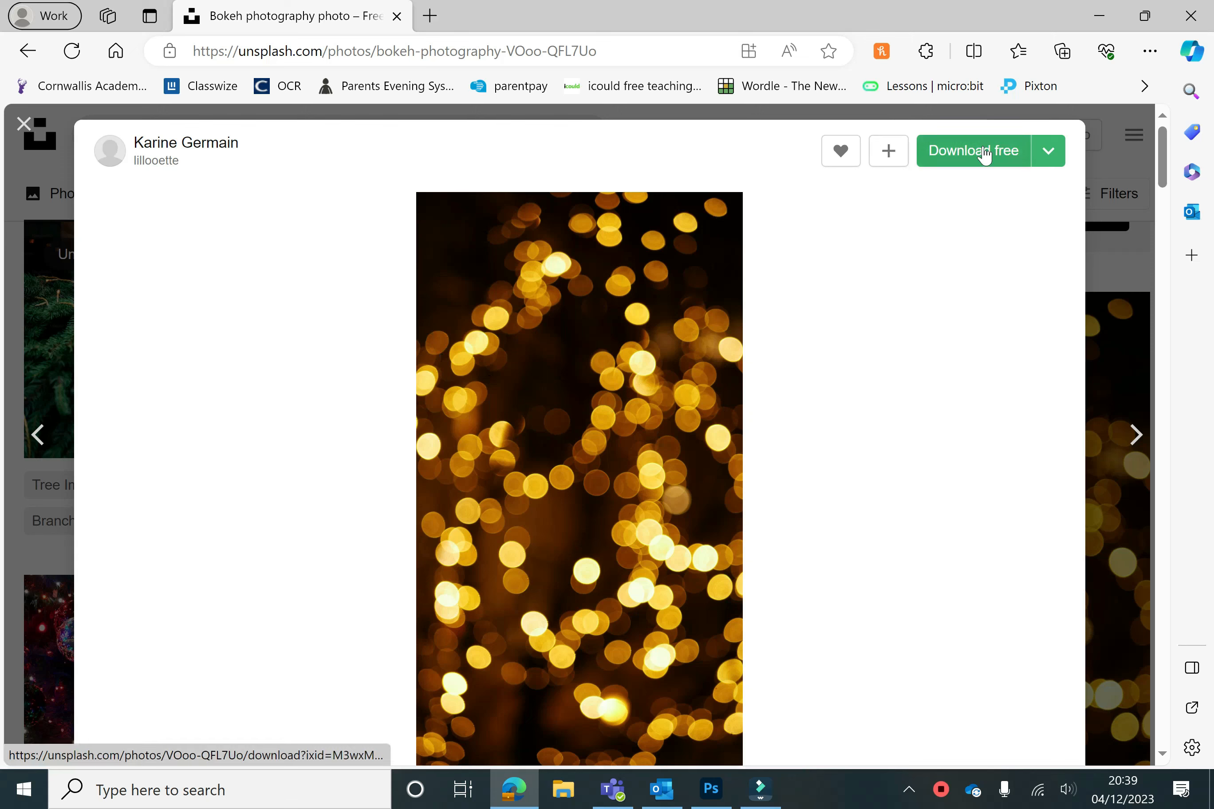
pyautogui.click(1047, 151)
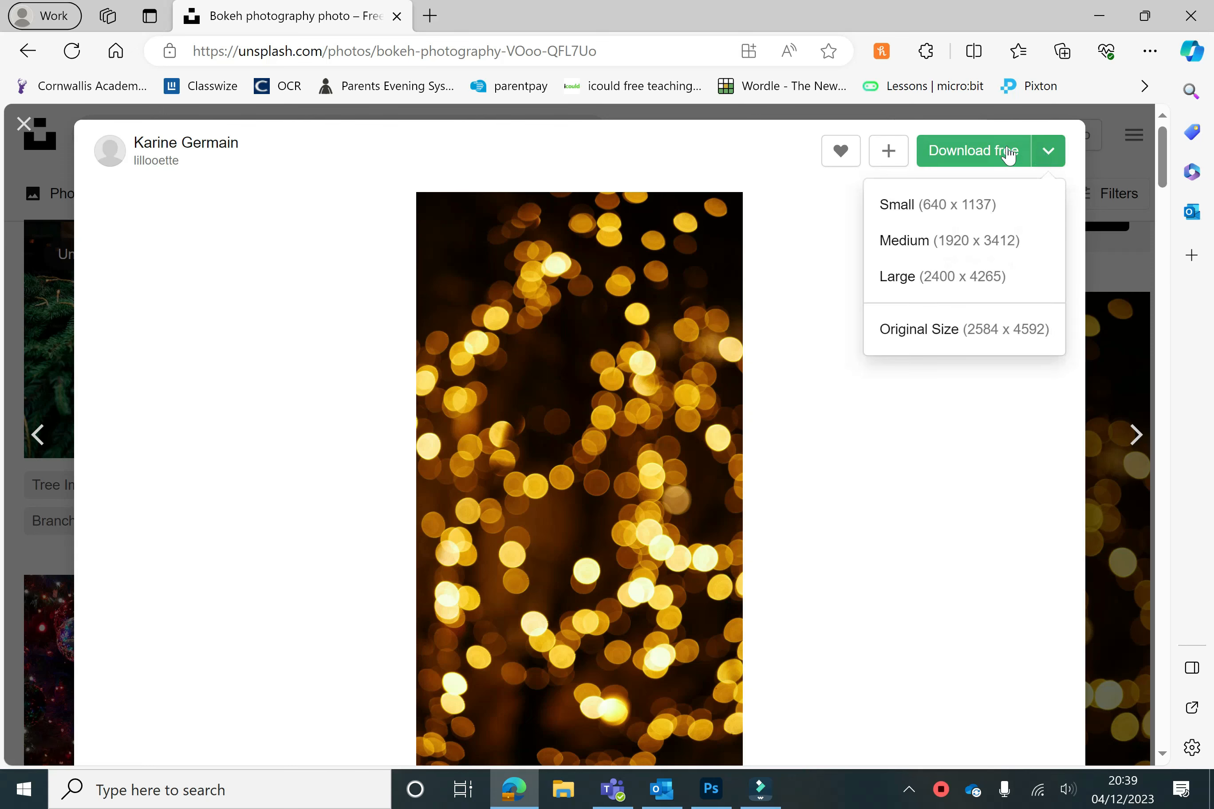
pyautogui.click(992, 250)
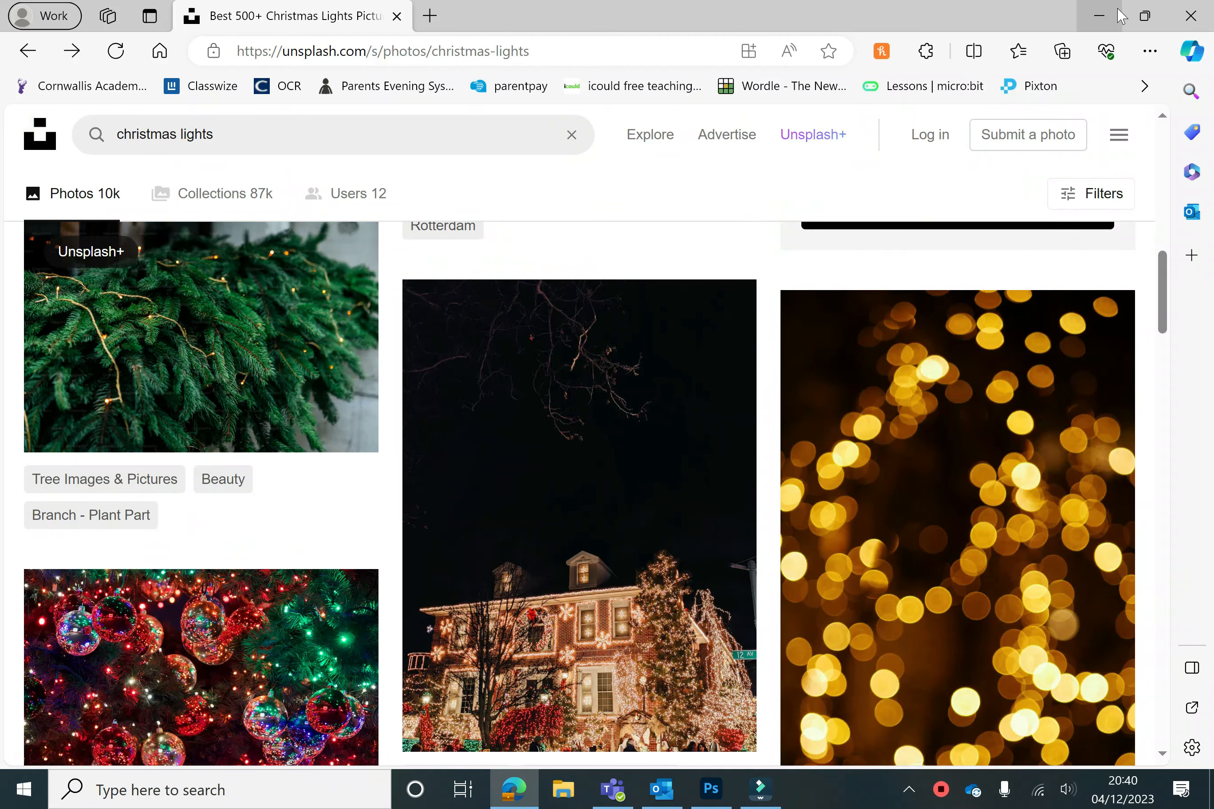
# Back in Photoshop, place the Christmas lights image from the Text folder as an embedded layer
pyautogui.click(1111, 14)
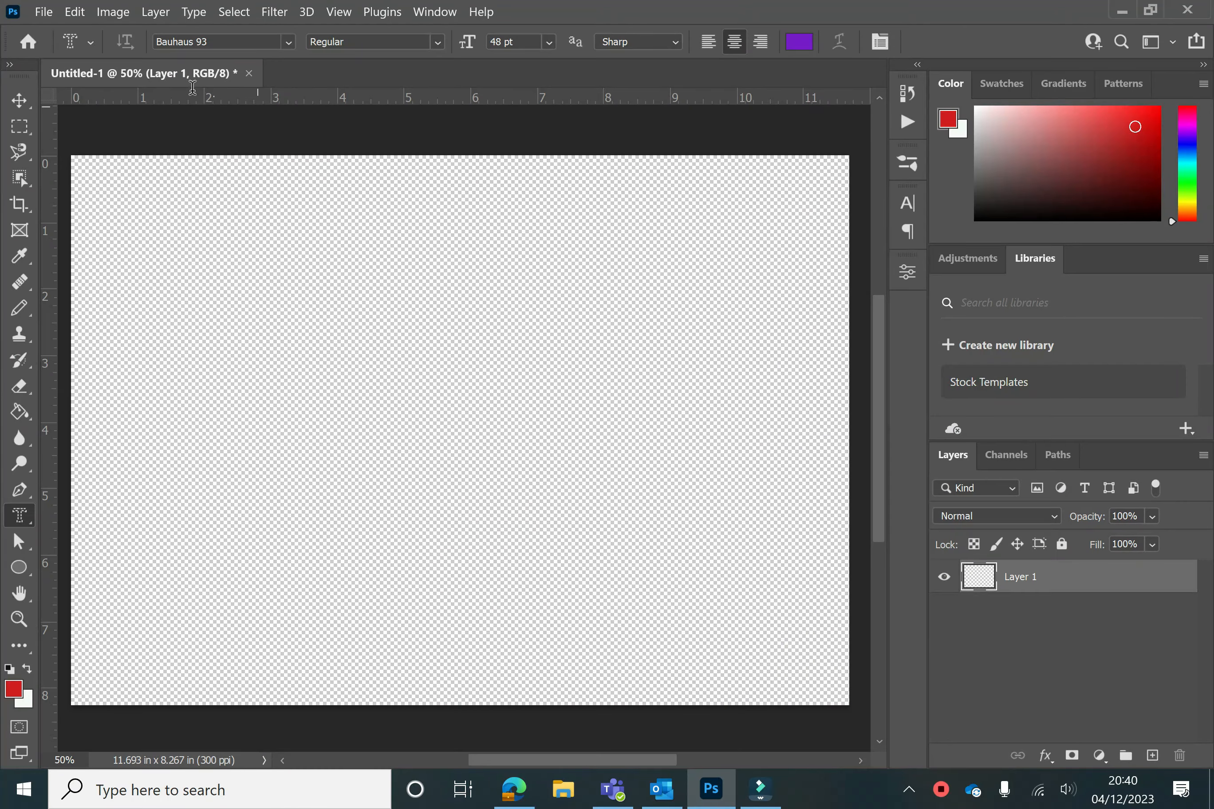
pyautogui.click(44, 12)
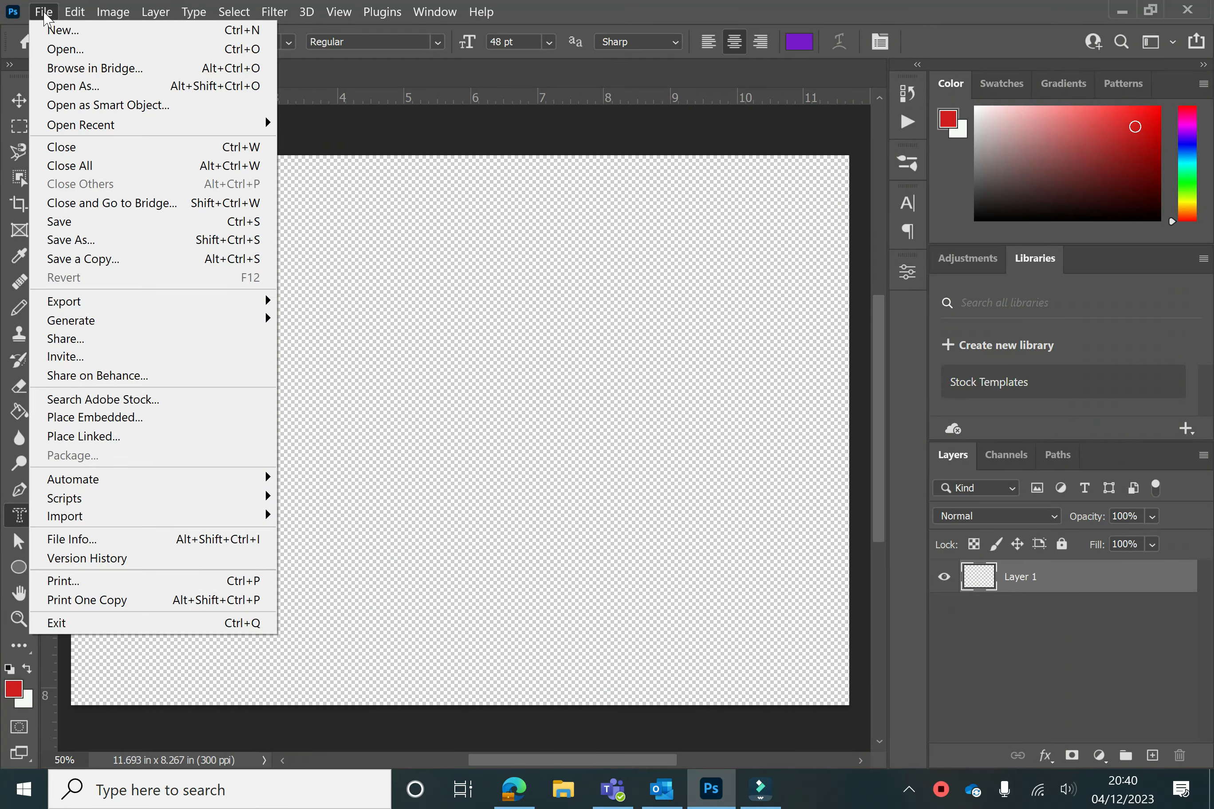
pyautogui.click(107, 418)
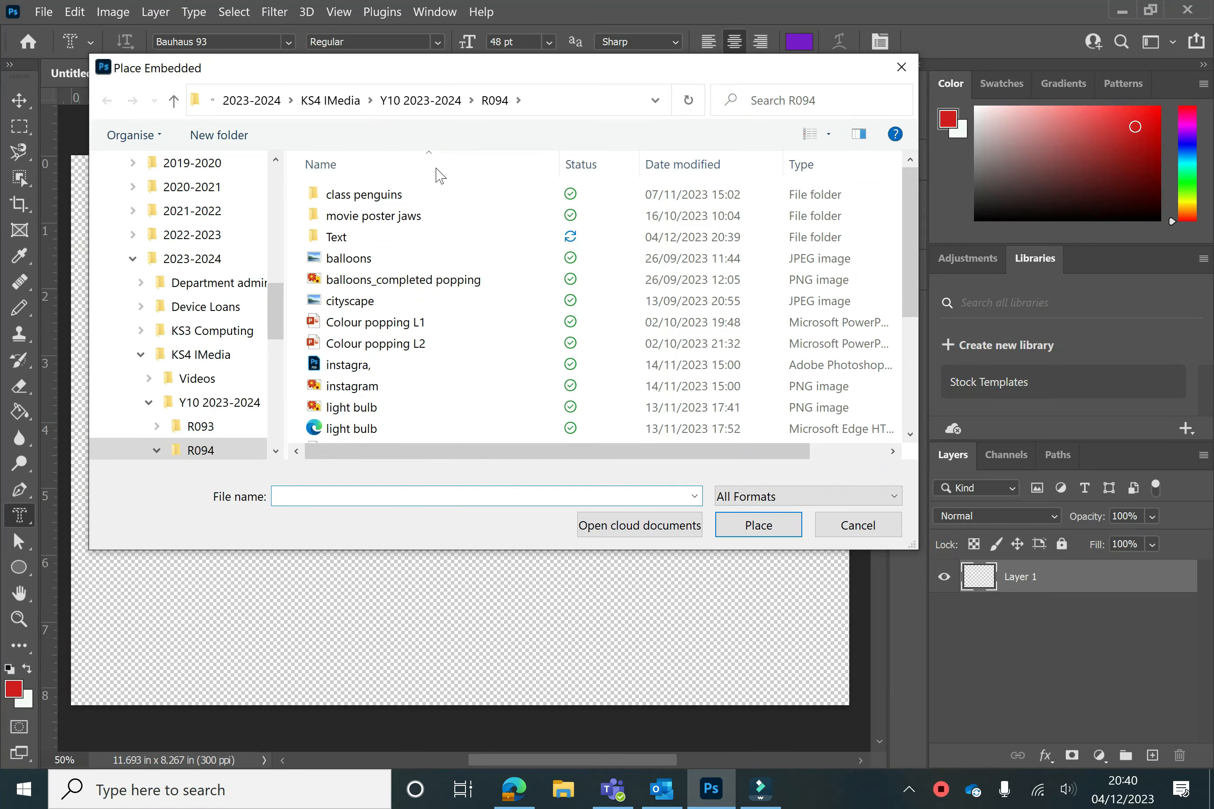
pyautogui.doubleClick(362, 240)
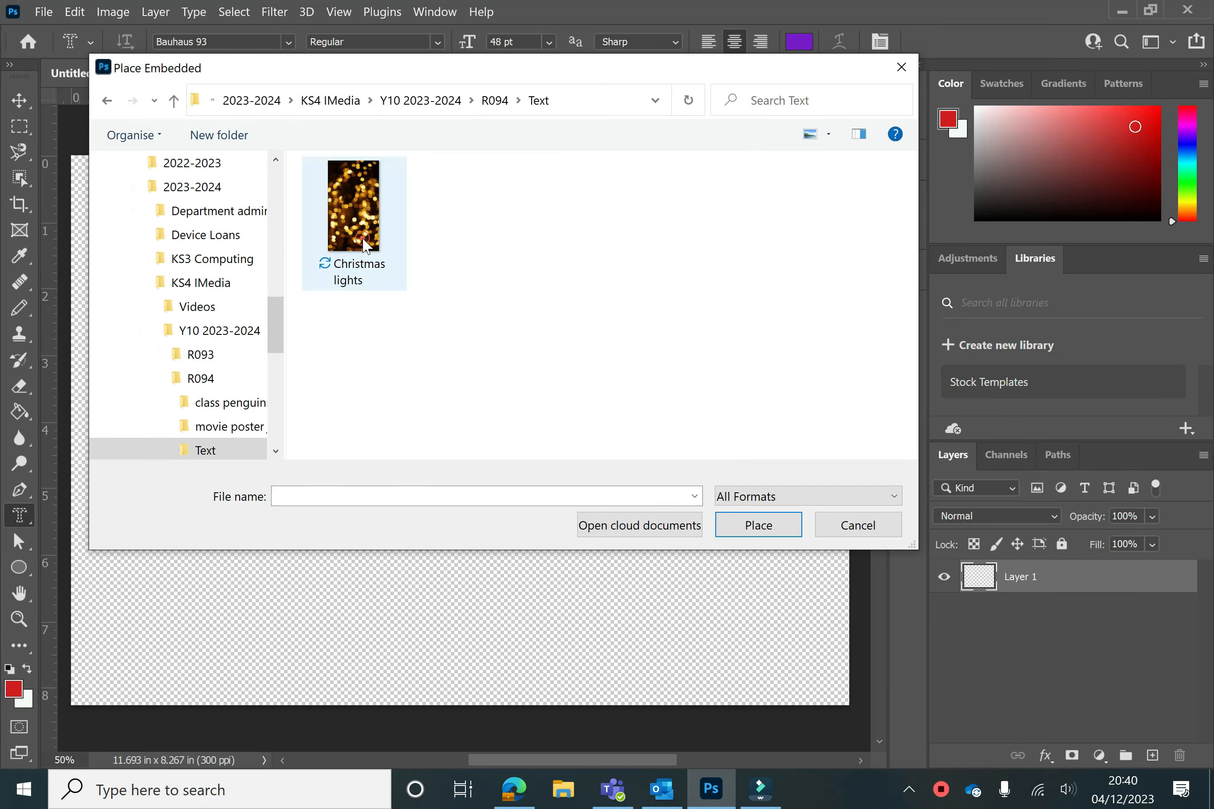
pyautogui.click(383, 237)
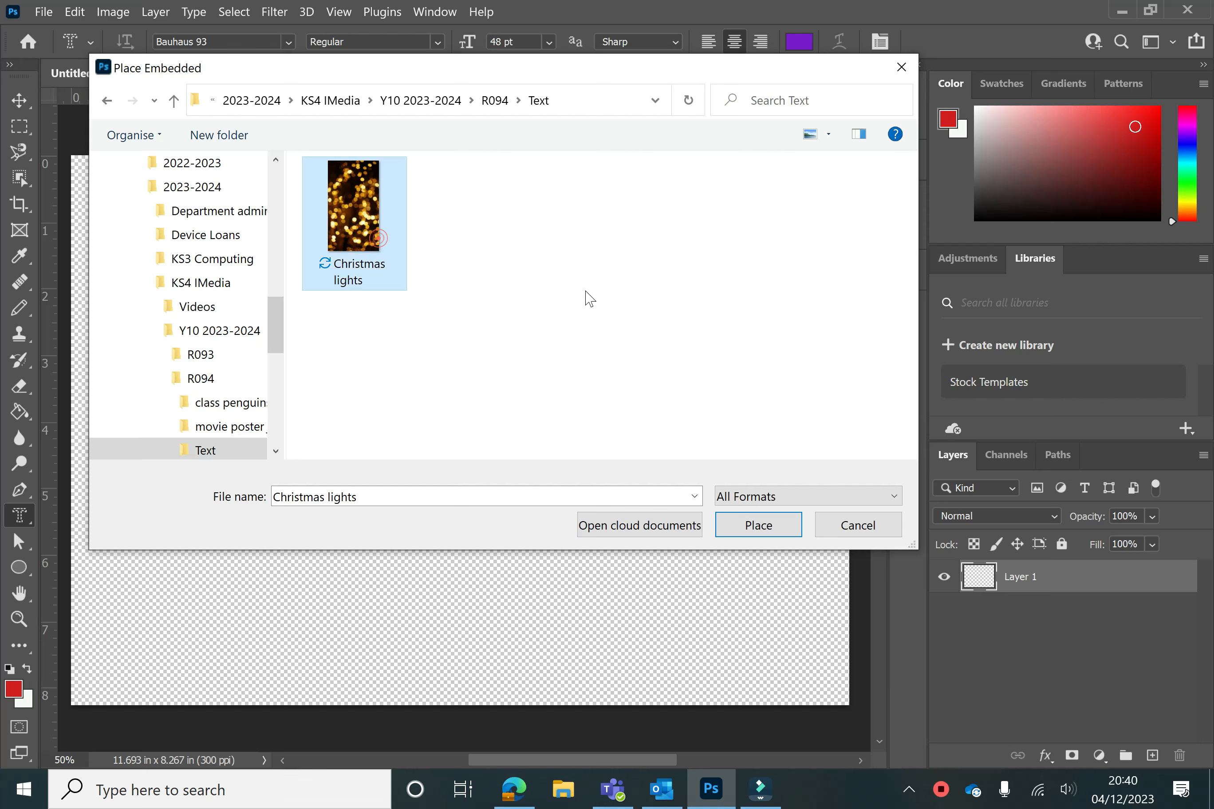
pyautogui.click(755, 533)
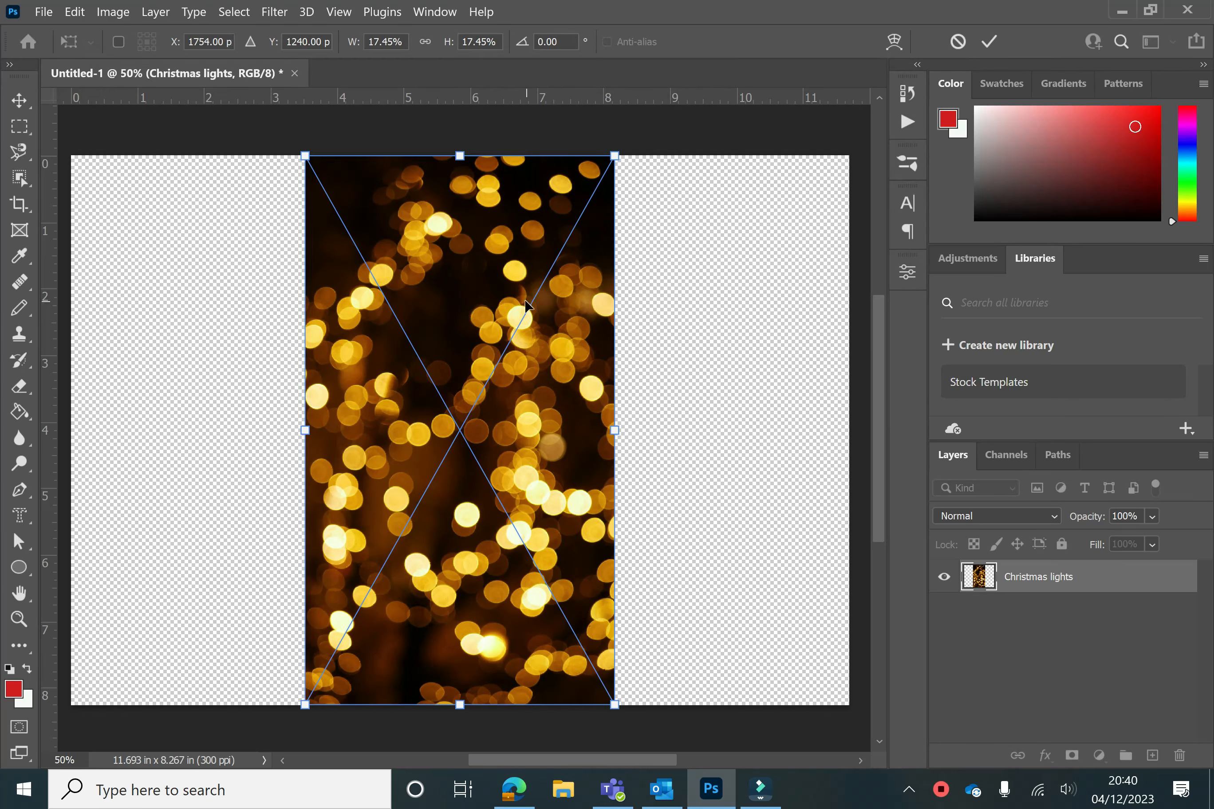
# Rotate the placed photo about 90° to landscape, stretch it across most of the canvas, then rasterize its layer
pyautogui.moveTo(622, 135); pyautogui.dragTo(142, 298)
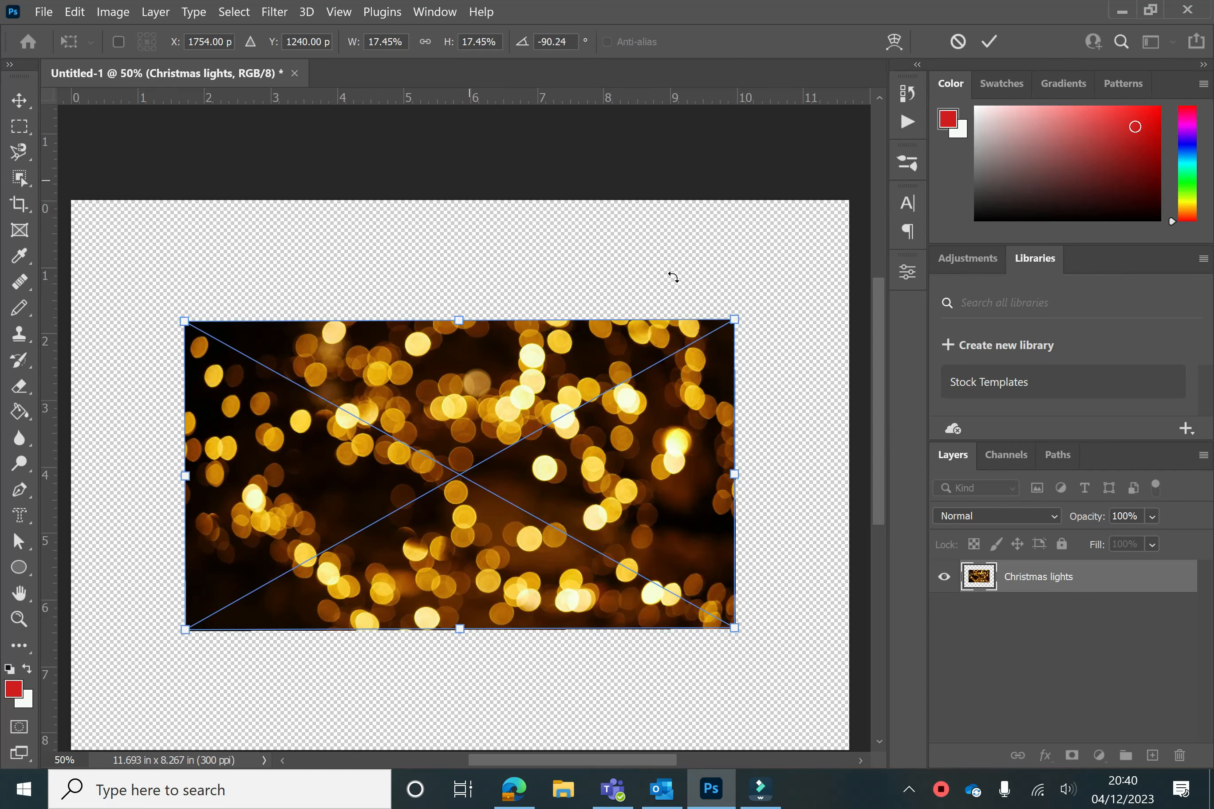
pyautogui.moveTo(738, 319); pyautogui.dragTo(817, 290)
pyautogui.moveTo(186, 631); pyautogui.dragTo(84, 635)
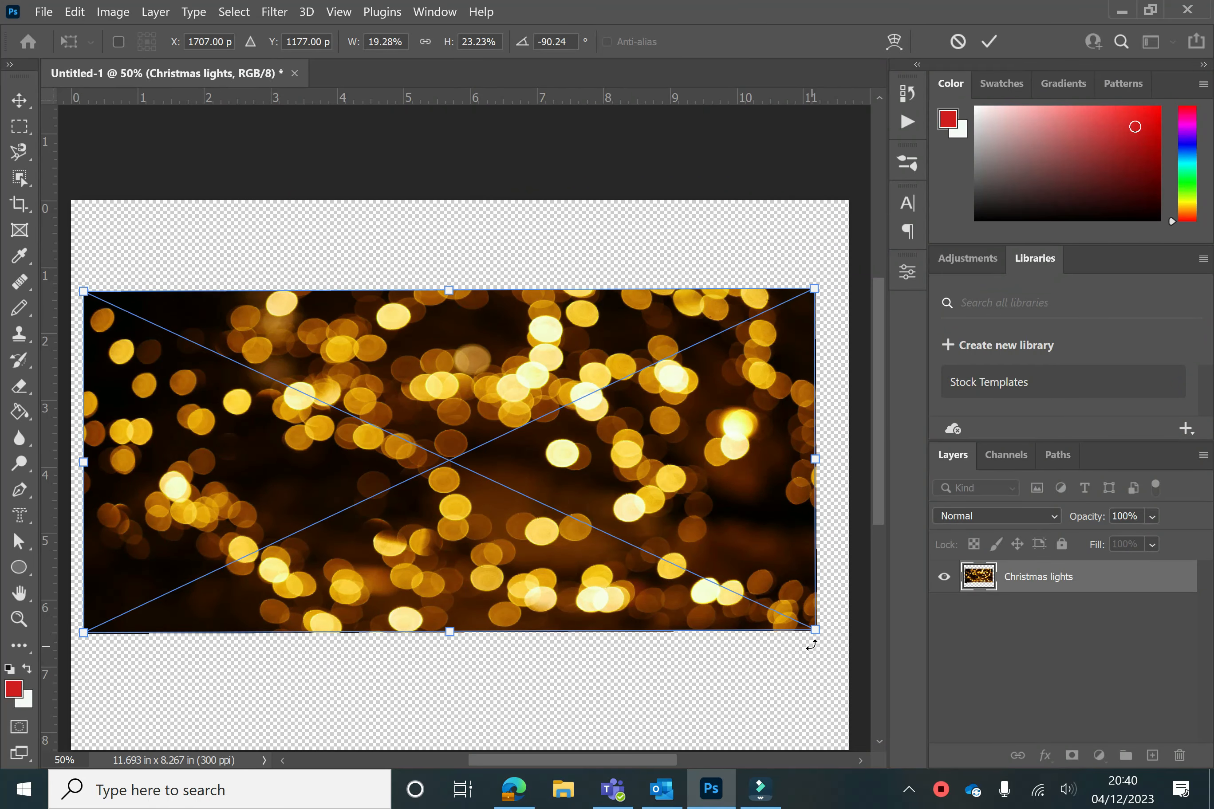
pyautogui.press('t')
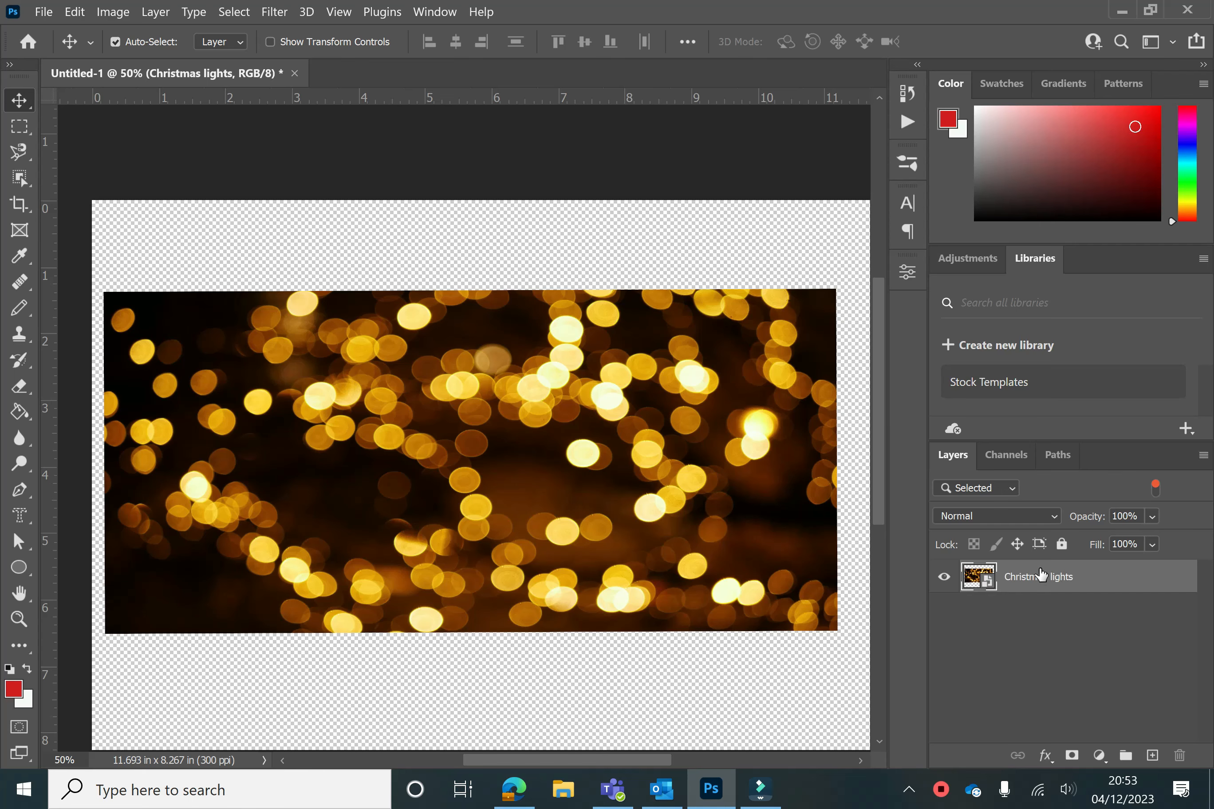
pyautogui.rightClick(1070, 576)
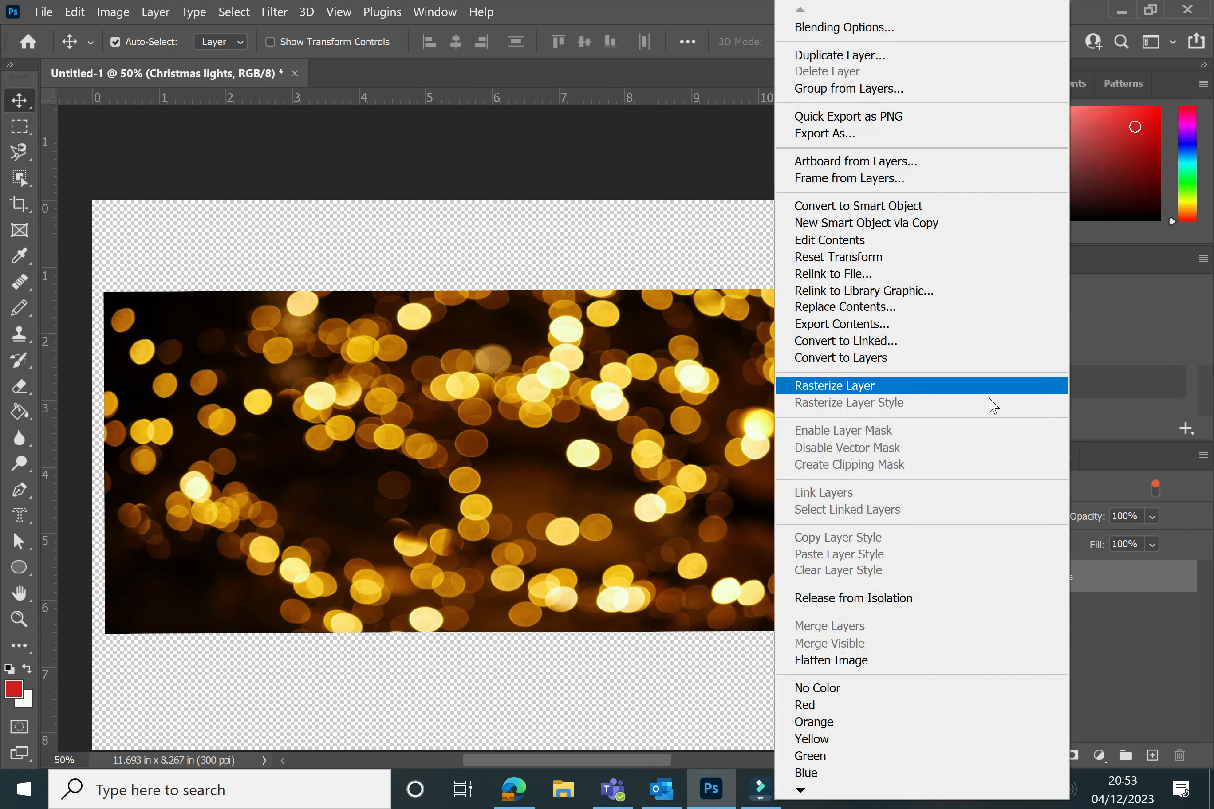
pyautogui.click(976, 398)
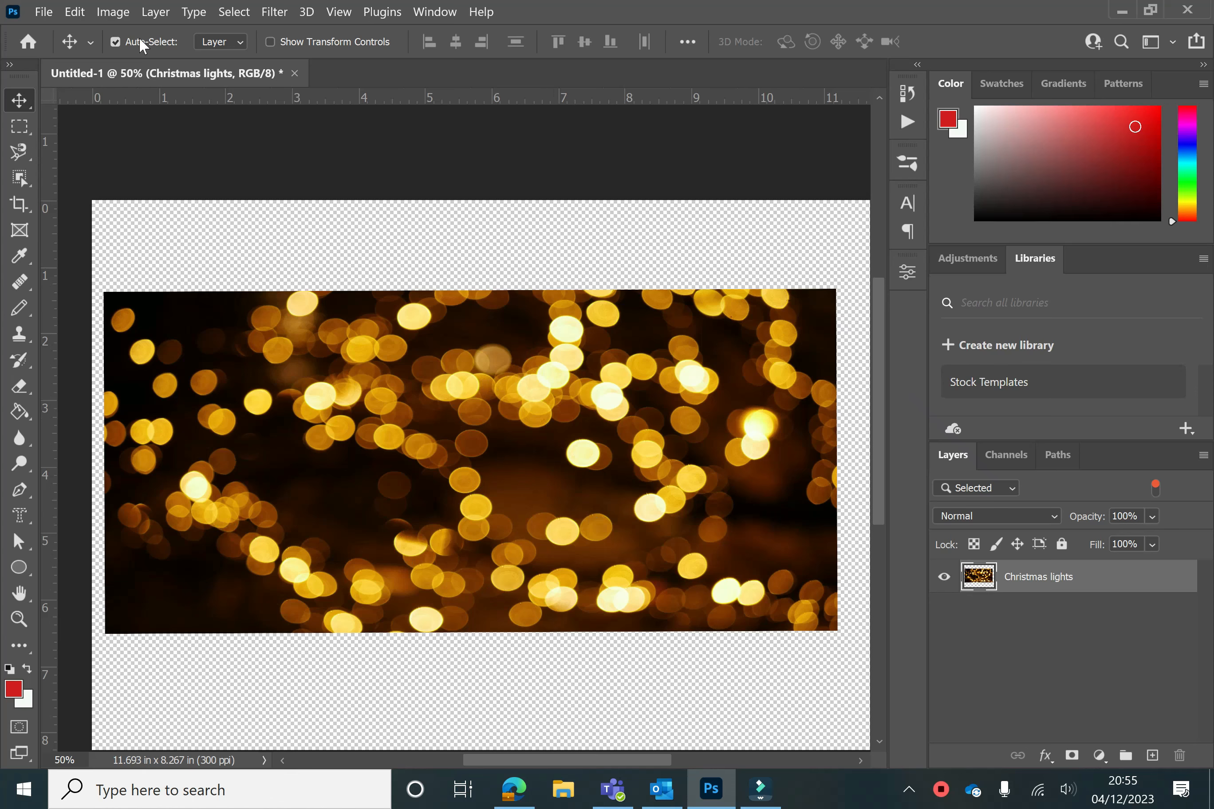
# Create a new A4 landscape document at 300 ppi with a transparent background
pyautogui.click(56, 11)
pyautogui.click(53, 38)
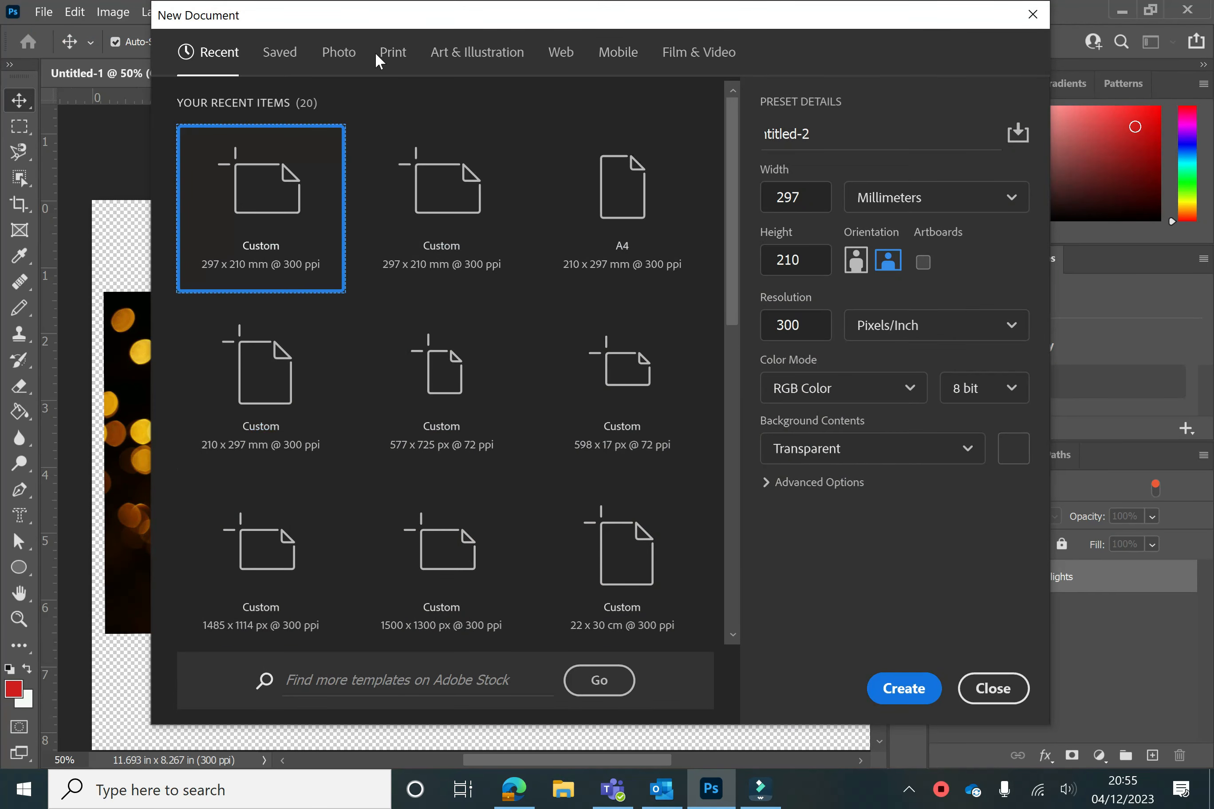
pyautogui.click(377, 54)
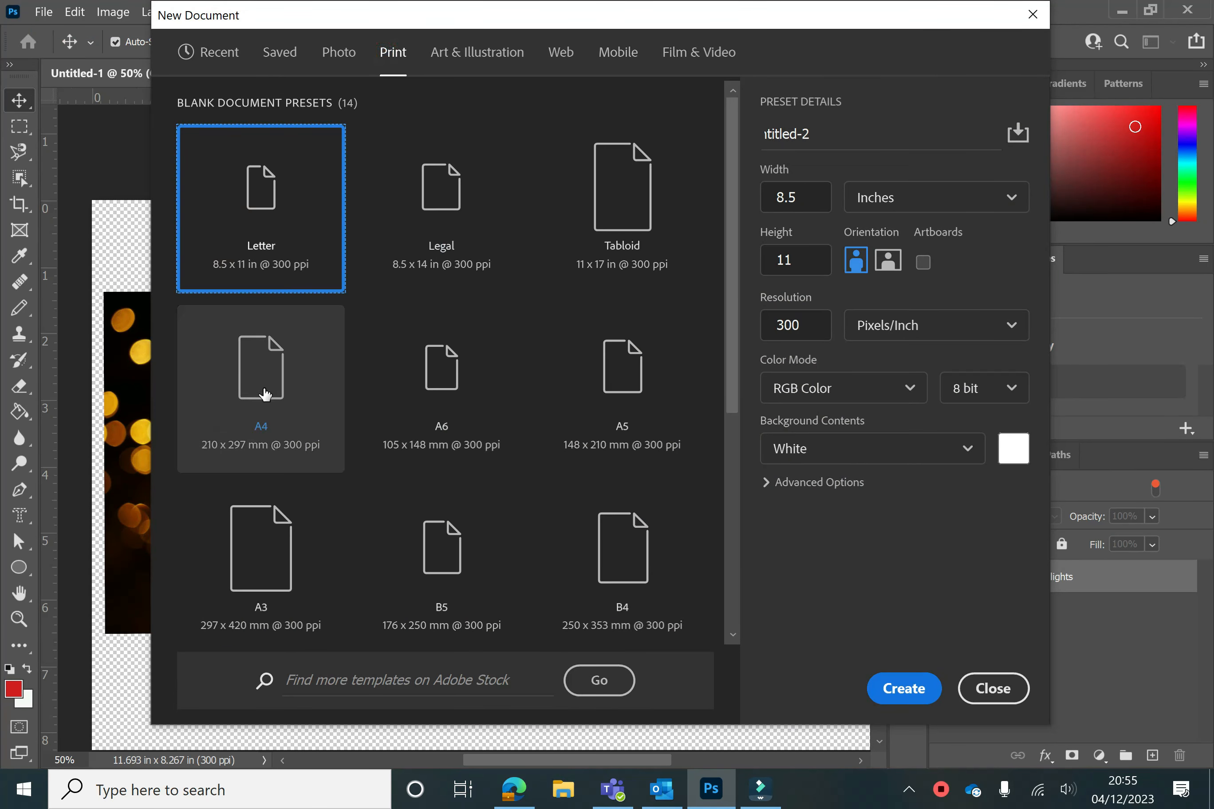
pyautogui.click(265, 394)
pyautogui.click(888, 261)
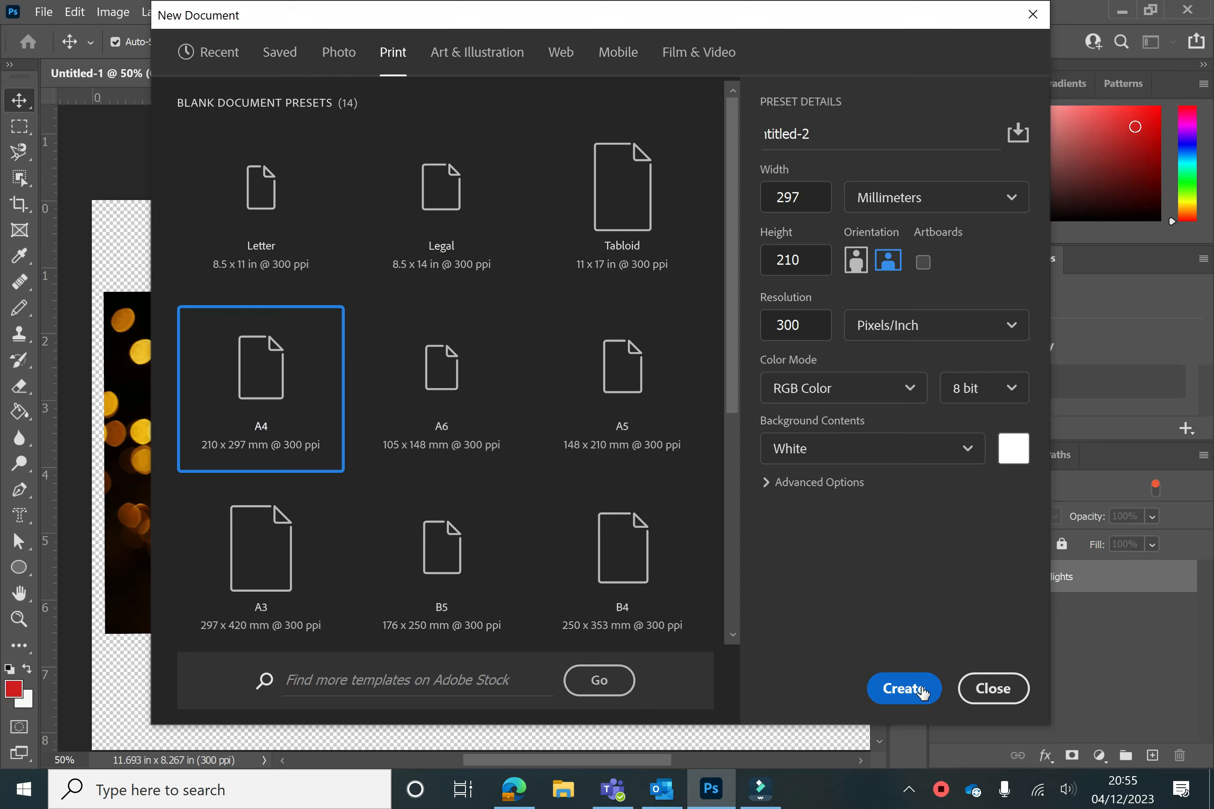
pyautogui.click(859, 459)
pyautogui.click(804, 583)
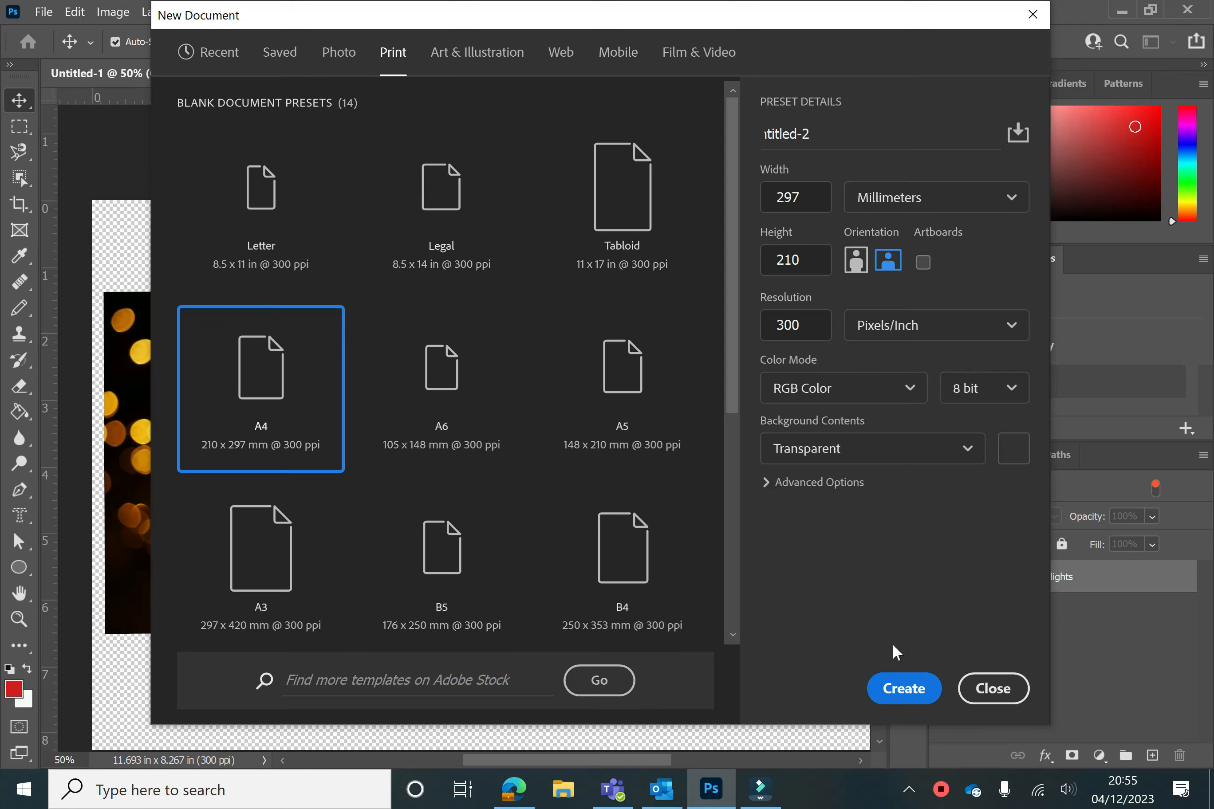
pyautogui.click(895, 688)
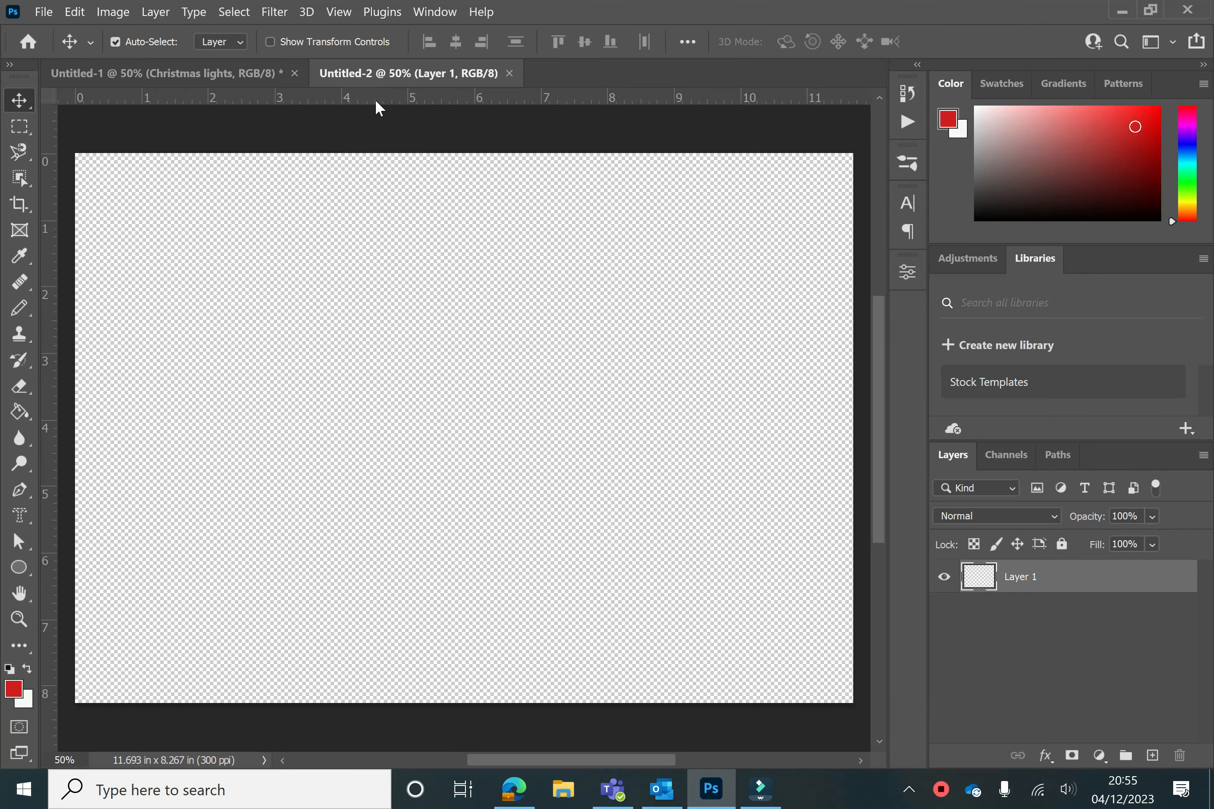
# Return to the photo document and select the Horizontal Type Mask Tool
pyautogui.click(162, 73)
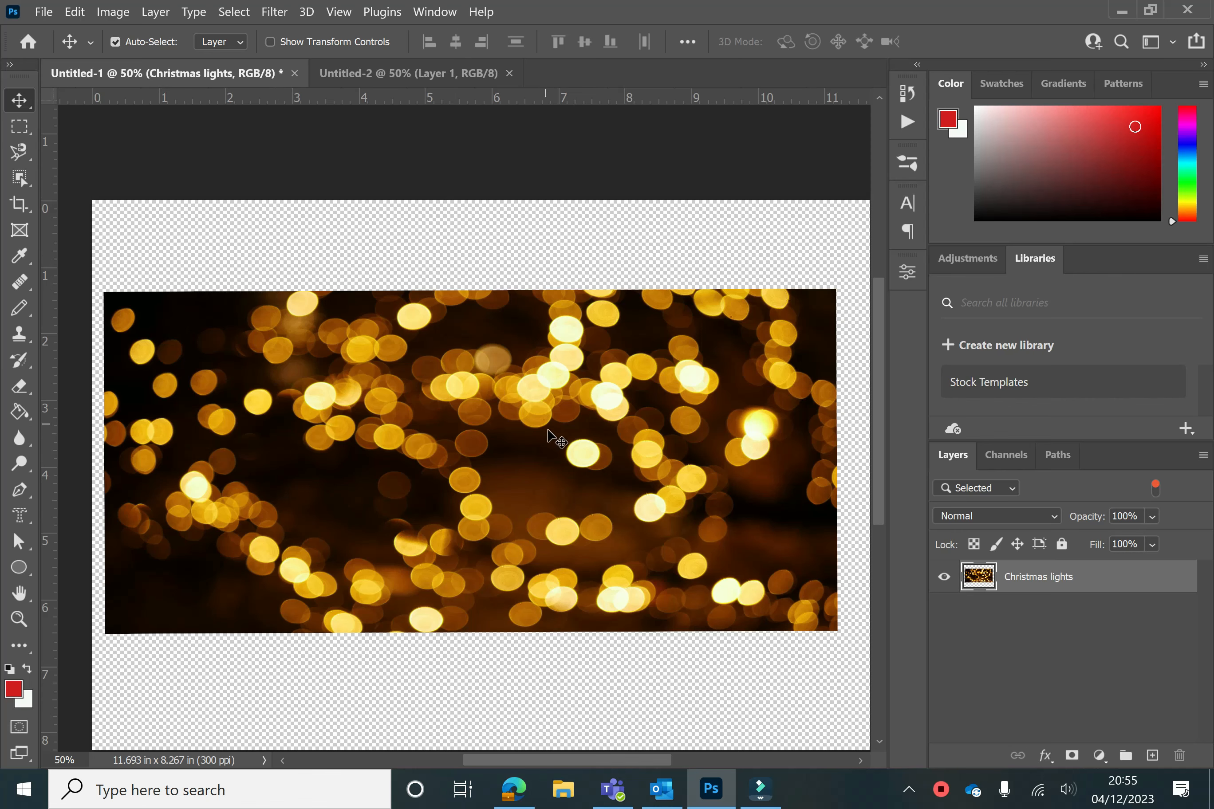
pyautogui.click(356, 71)
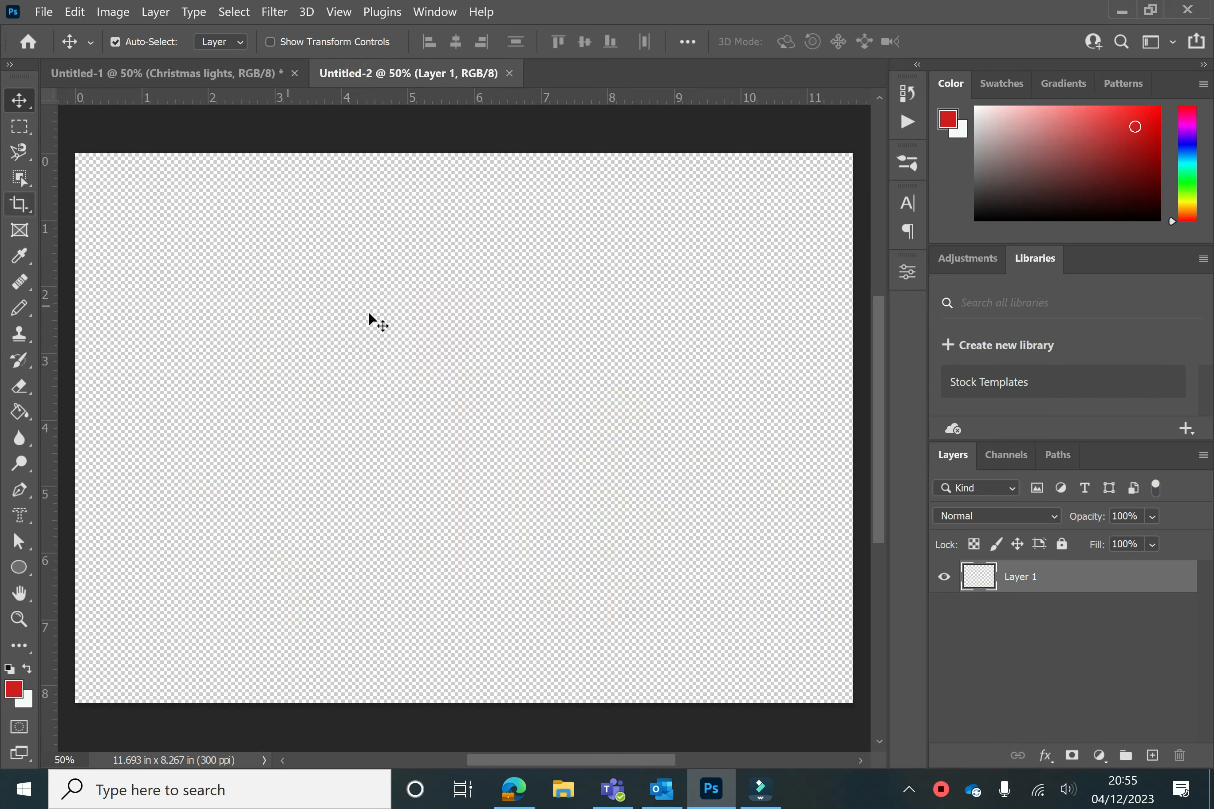
pyautogui.click(156, 74)
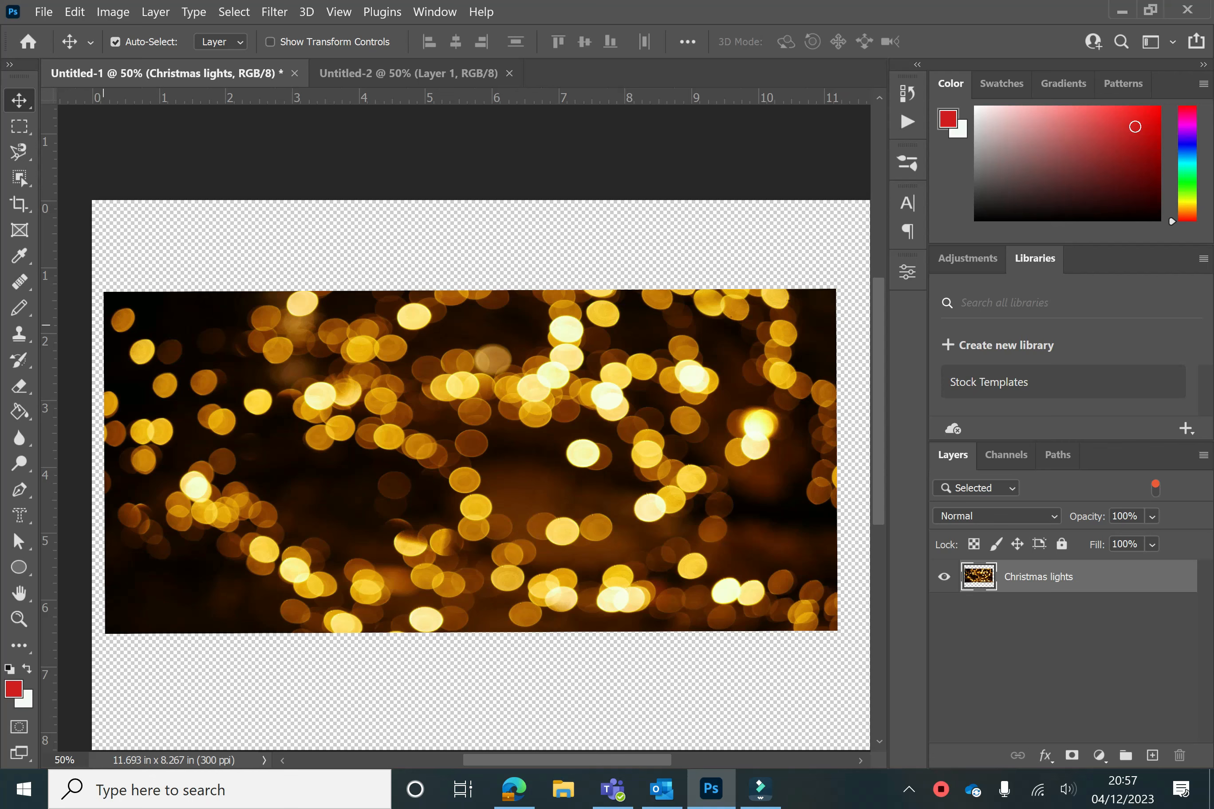
pyautogui.click(27, 522)
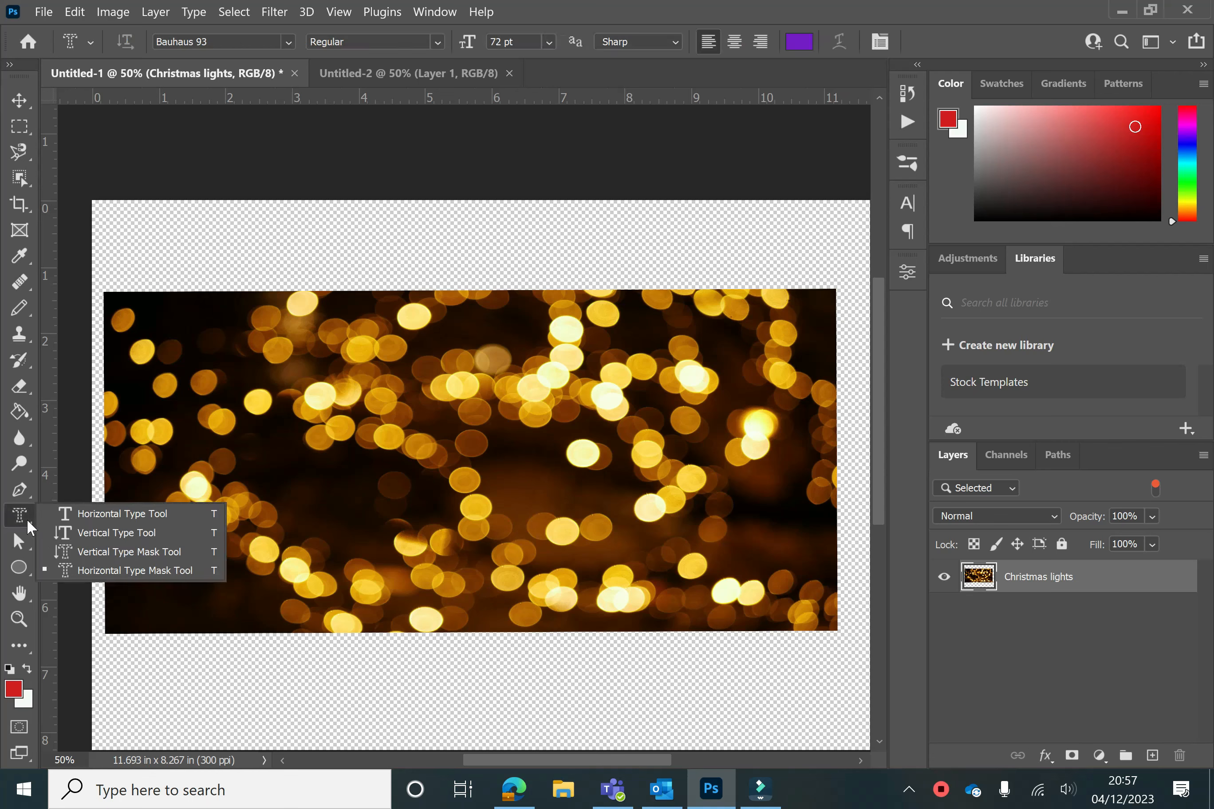
pyautogui.click(120, 574)
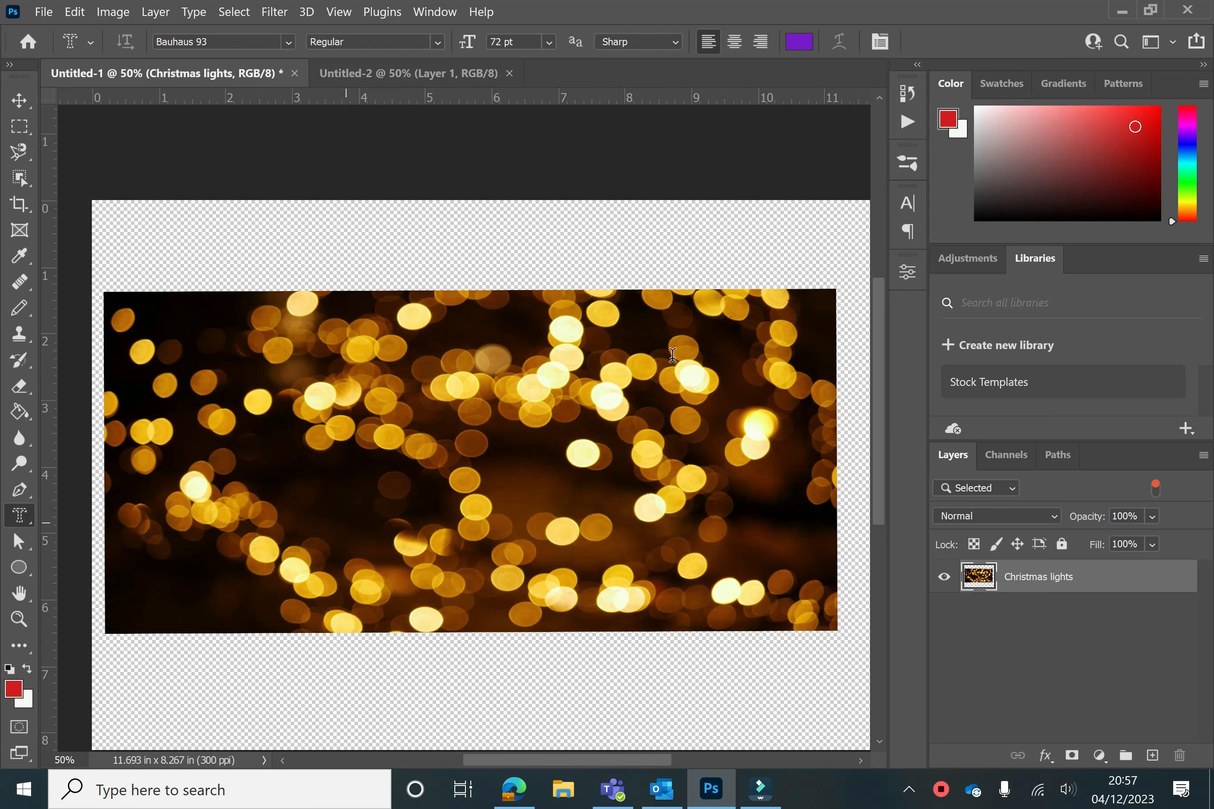
# Set the font to Bauhaus 93, type a Happy Christmas type mask on the photo, move it near the photo's lower edge and commit it
pyautogui.click(288, 42)
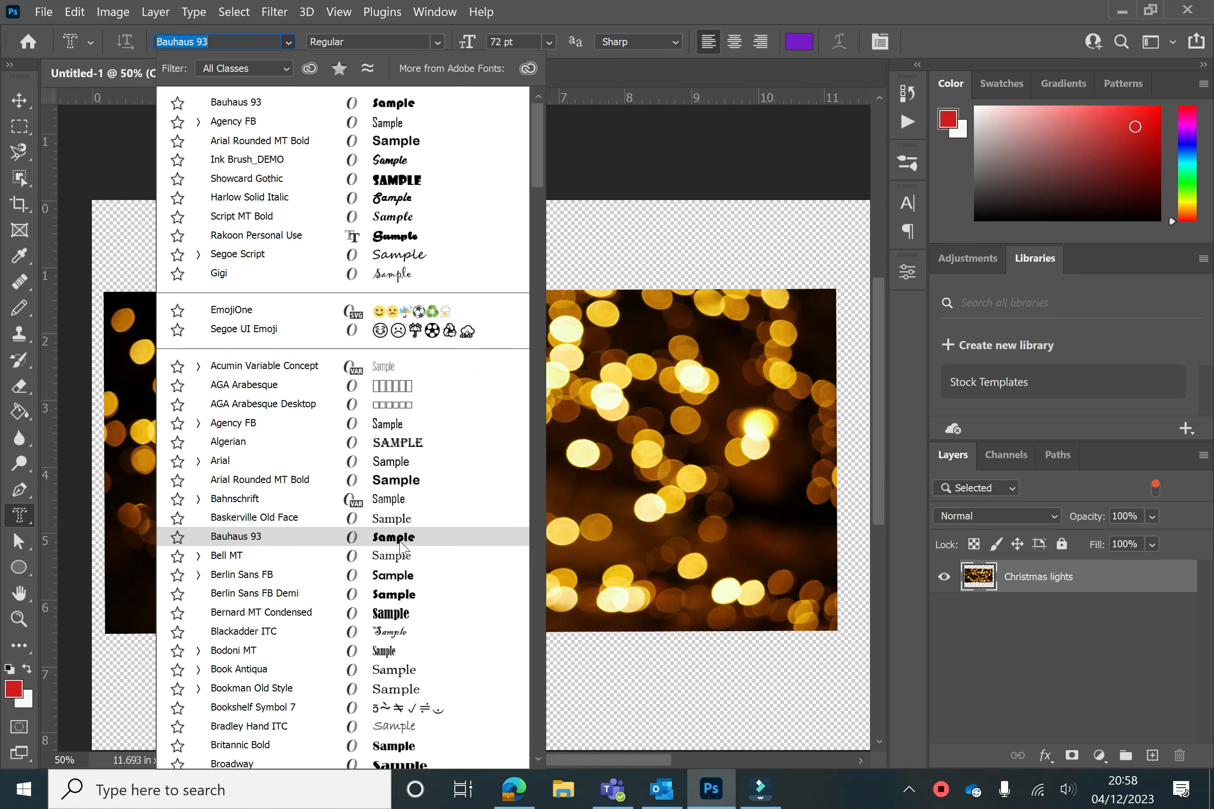
pyautogui.click(403, 540)
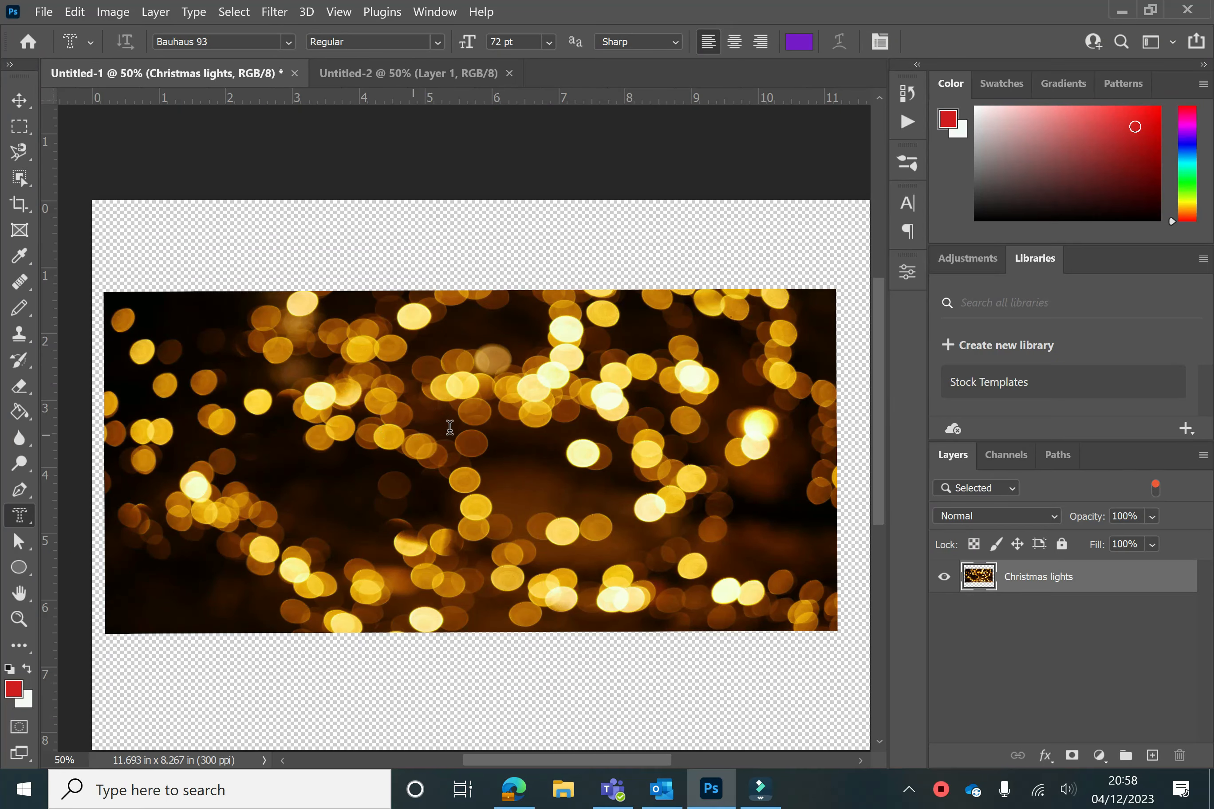
pyautogui.click(458, 427)
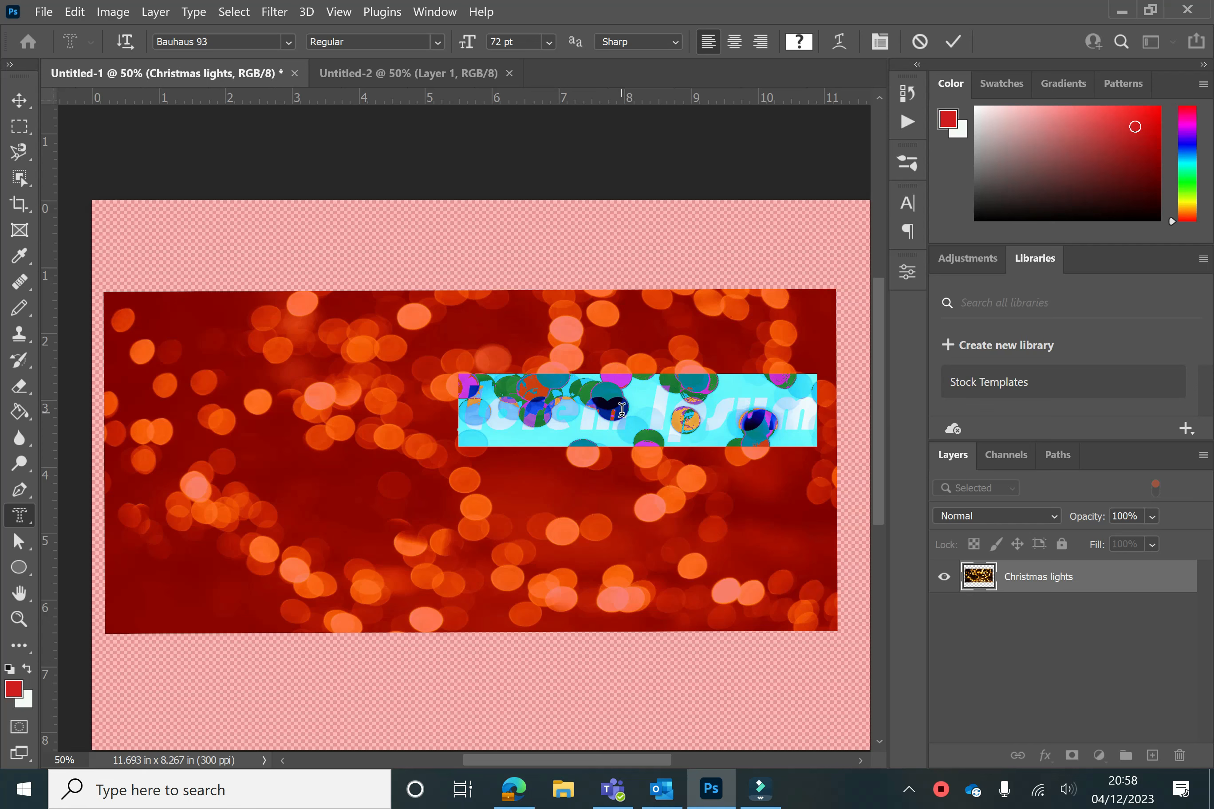
pyautogui.write('Happy')
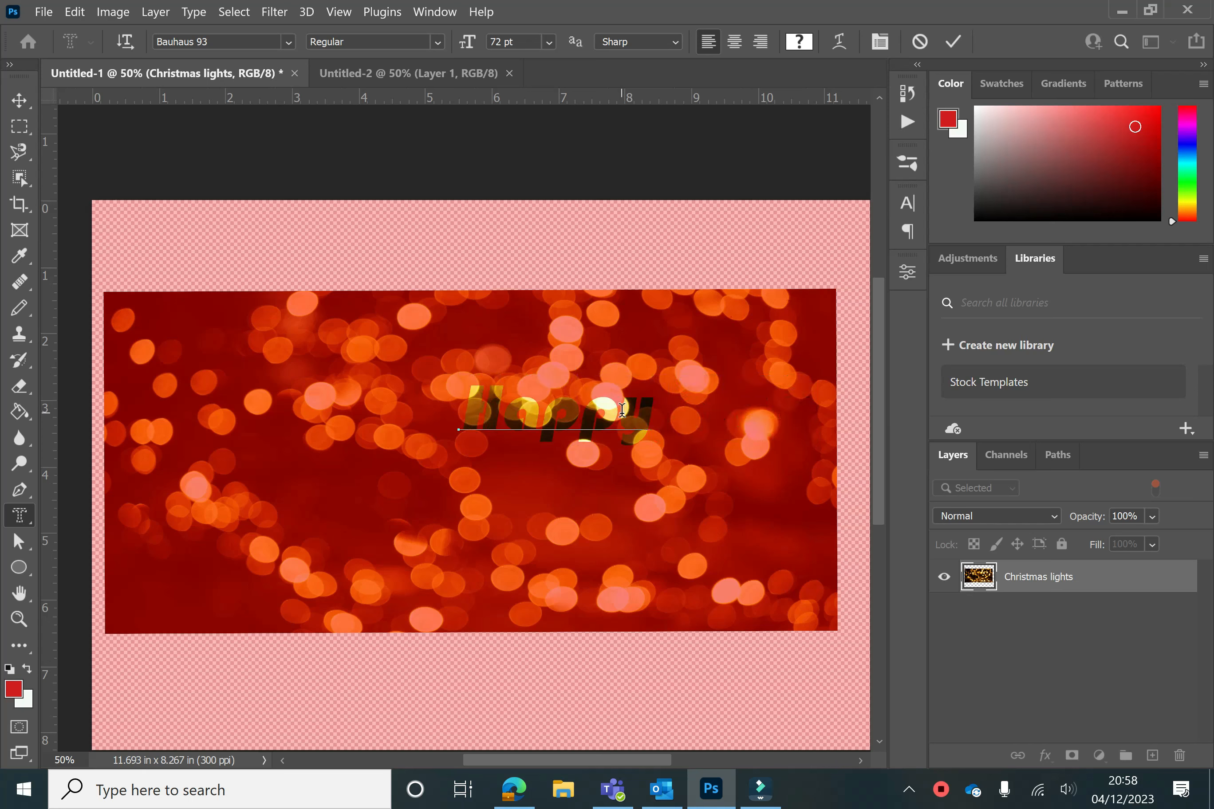
pyautogui.write(' Chr')
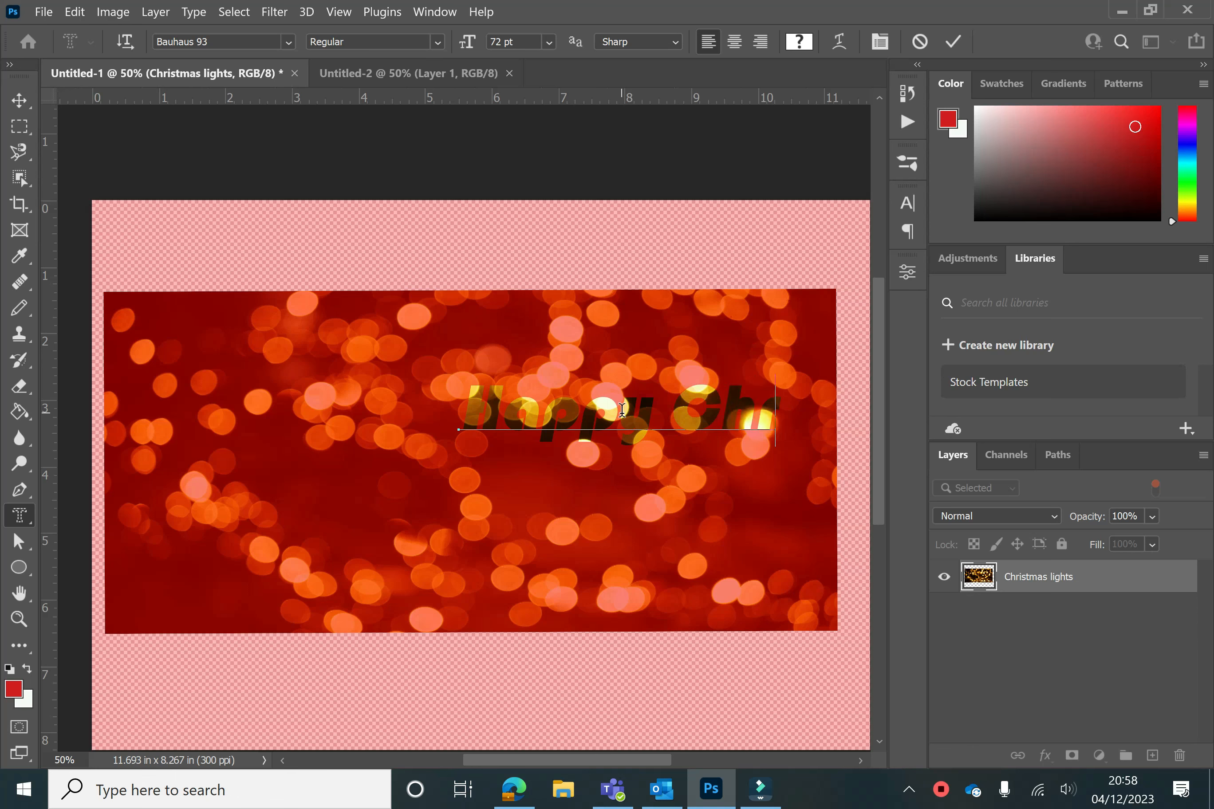
pyautogui.write('istm')
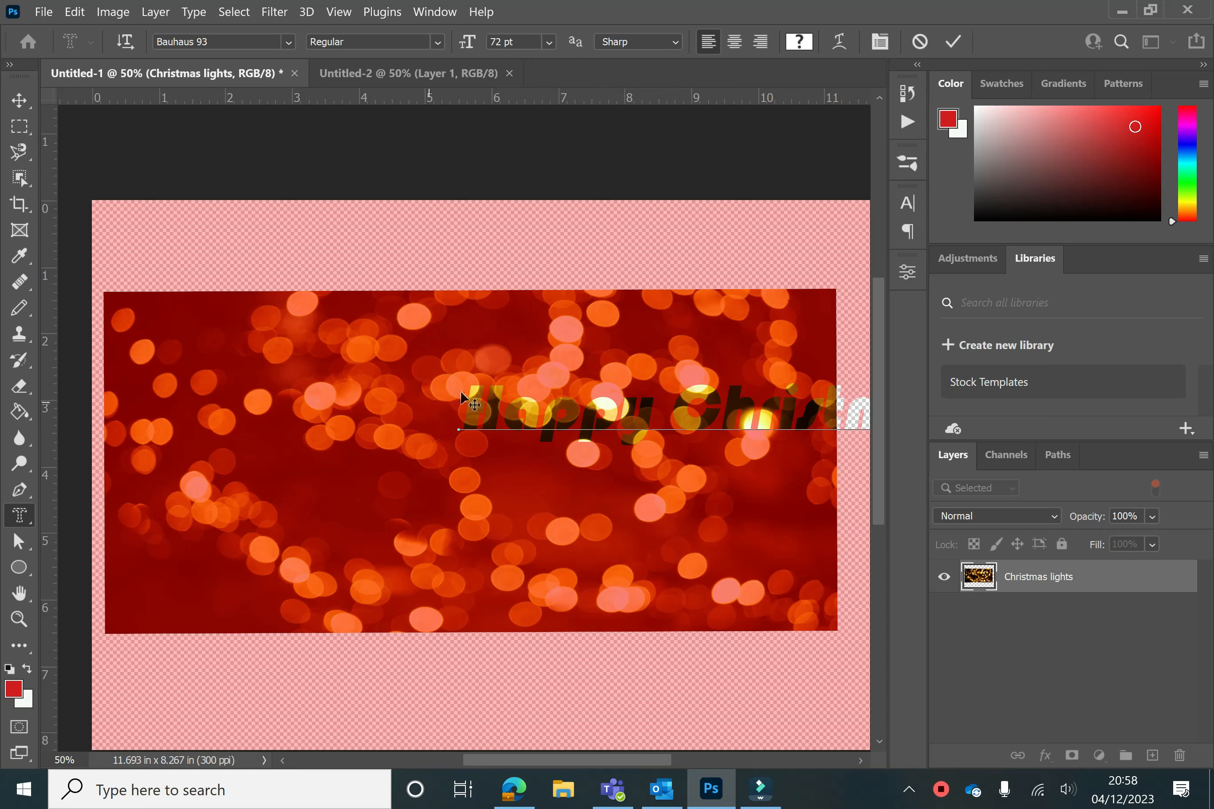
pyautogui.moveTo(456, 429); pyautogui.dragTo(220, 591)
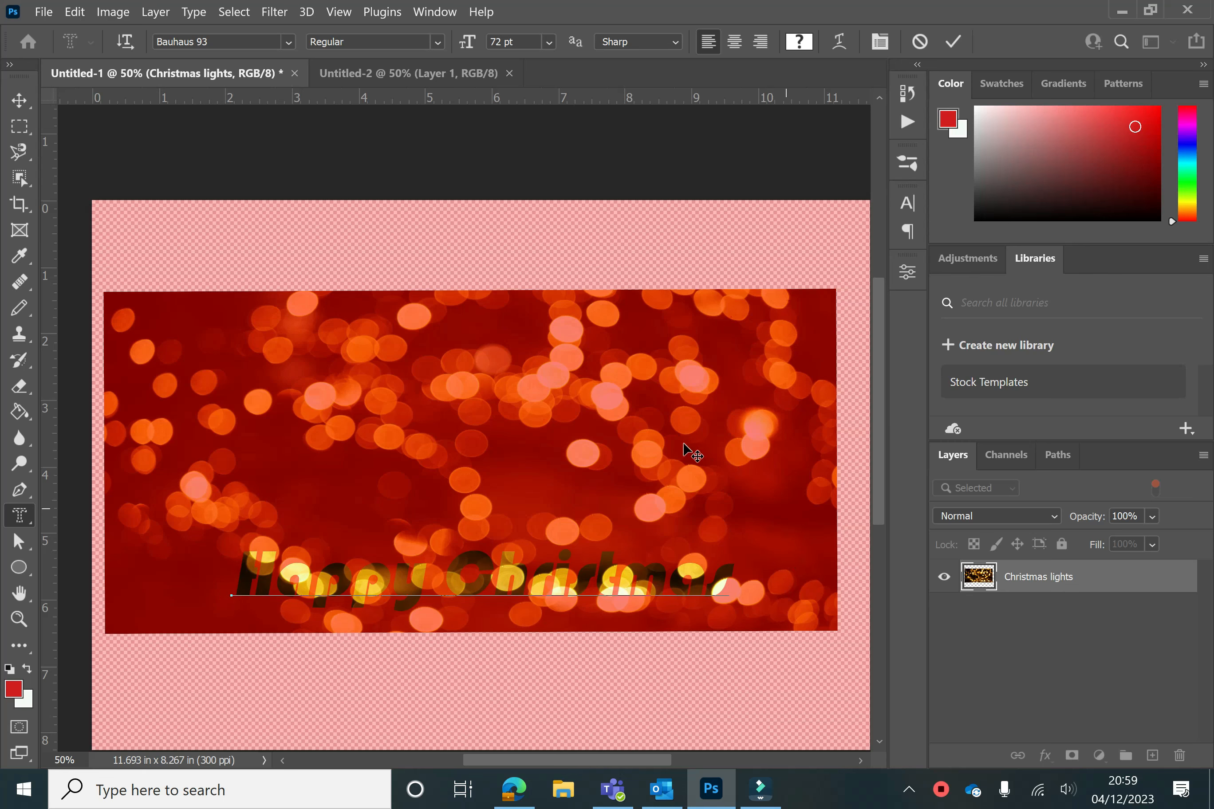
pyautogui.click(954, 46)
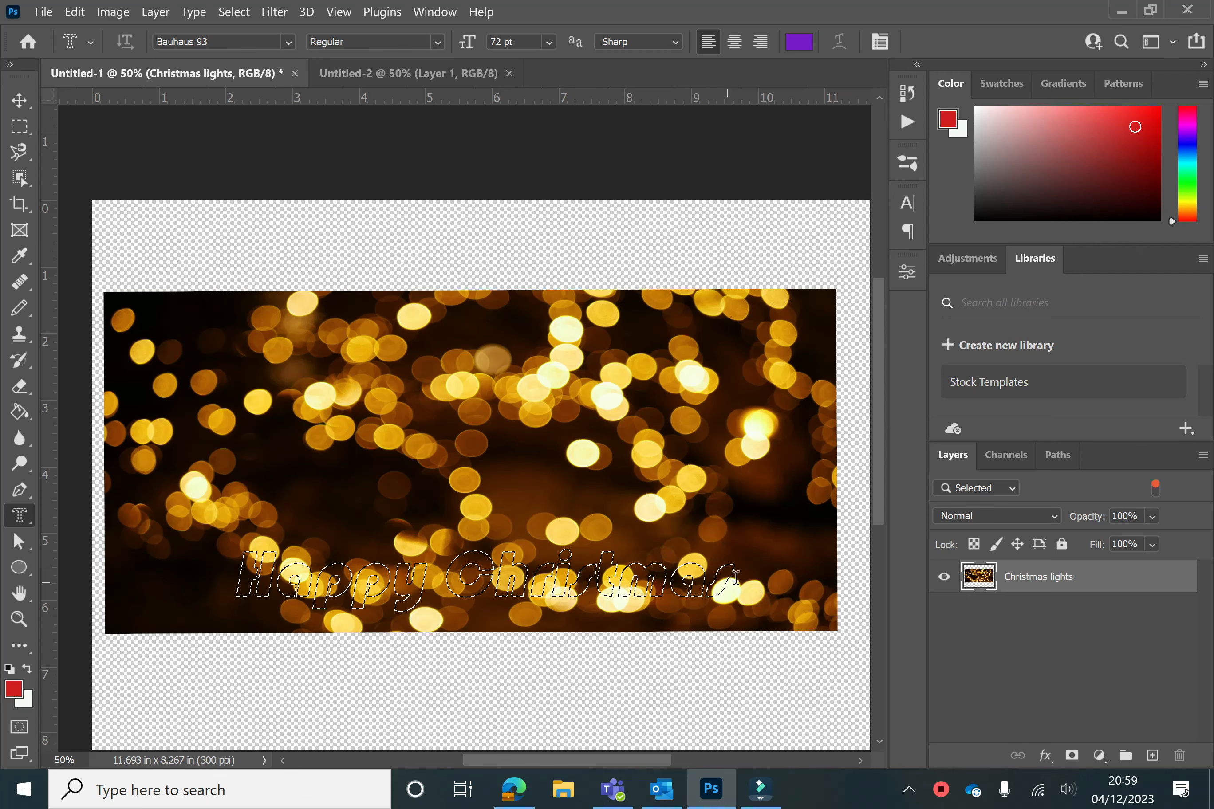
# Drag the Happy Christmas lights selection into the new transparent document with the Move tool
pyautogui.click(20, 100)
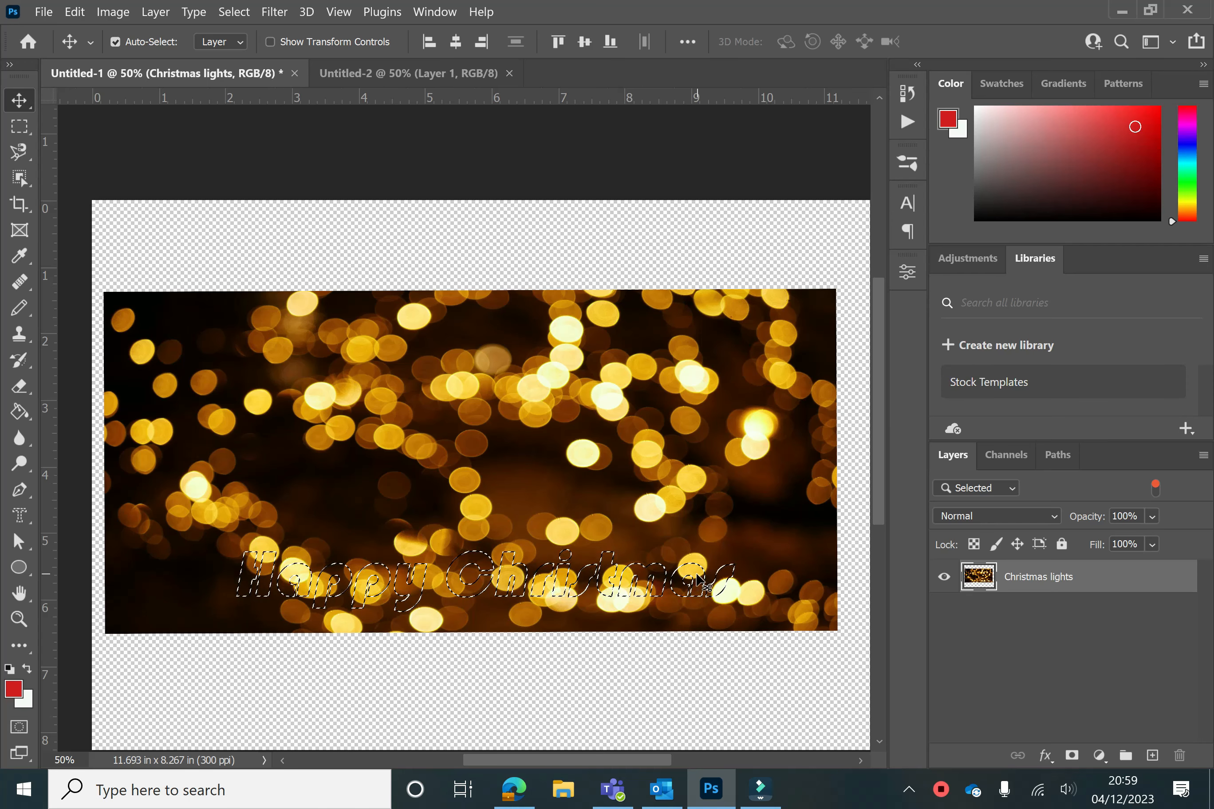
pyautogui.moveTo(700, 581); pyautogui.dragTo(562, 318)
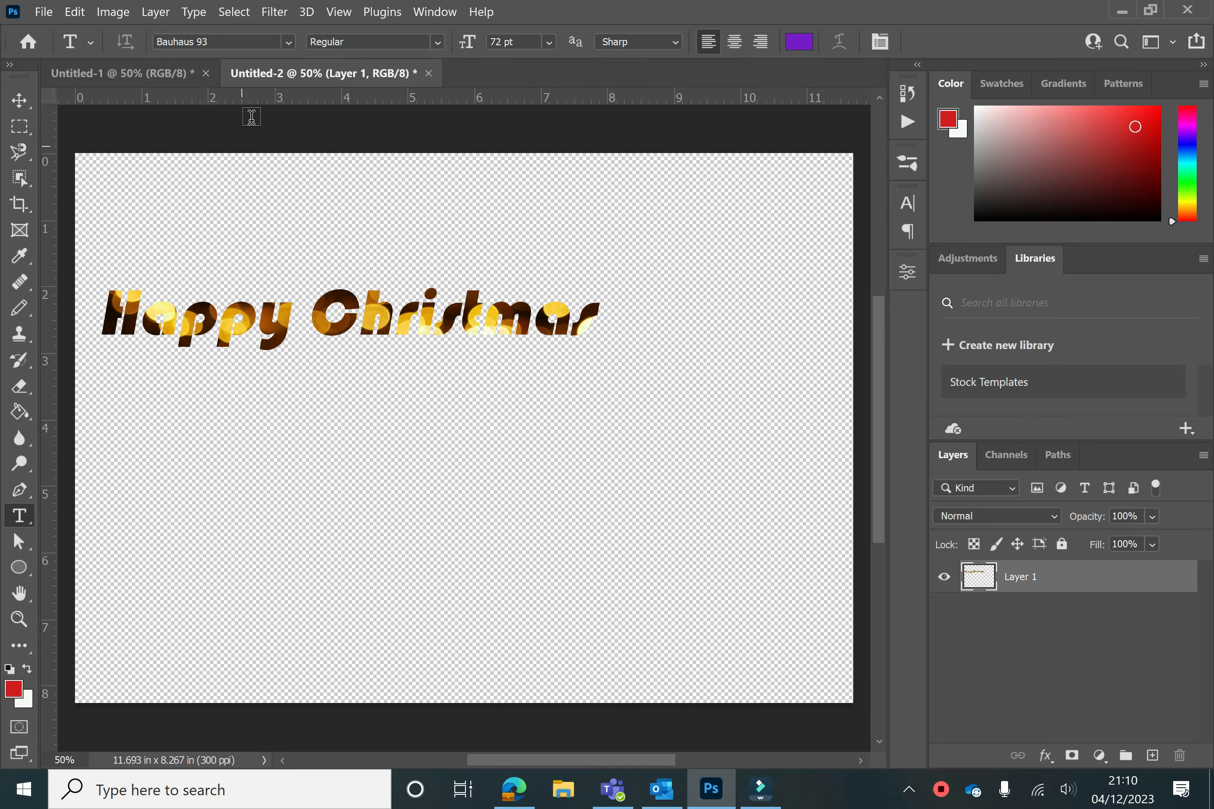
# Switch to the browser and open the DaFont site from the free font download search results
pyautogui.click(288, 43)
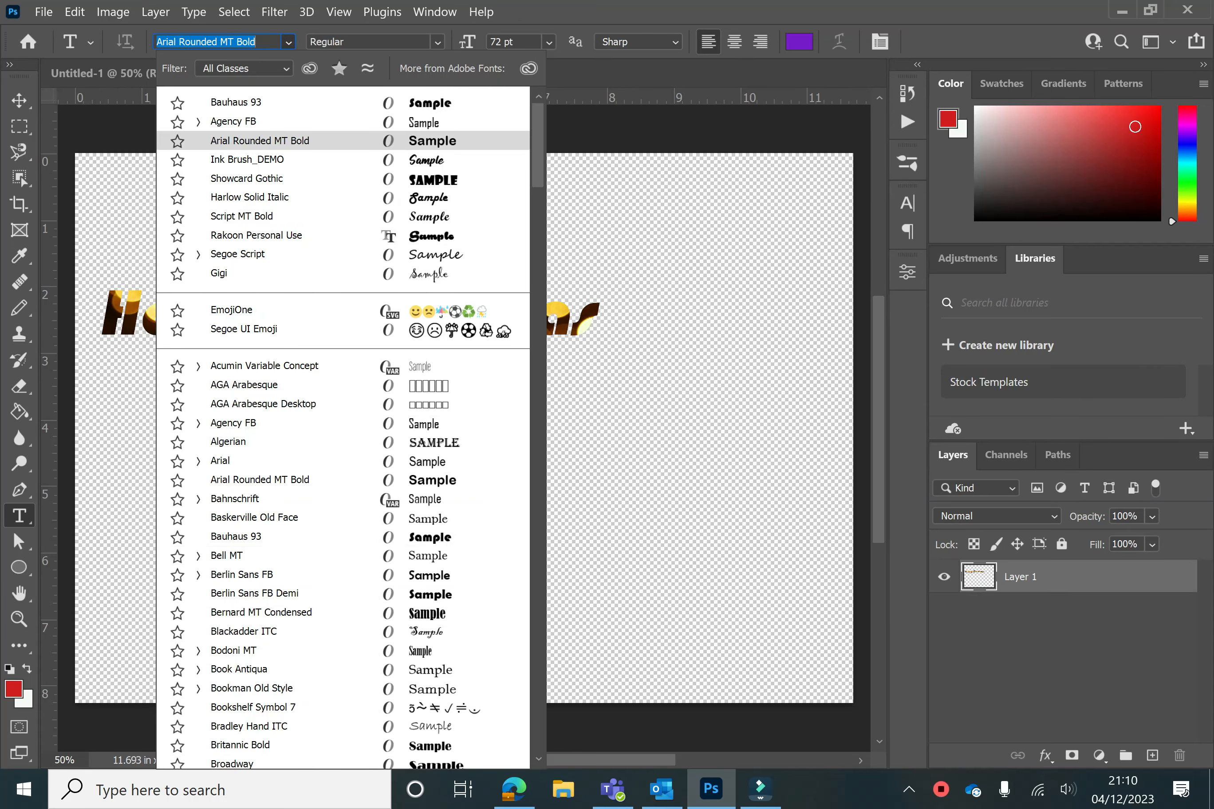
pyautogui.click(820, 2)
pyautogui.click(513, 789)
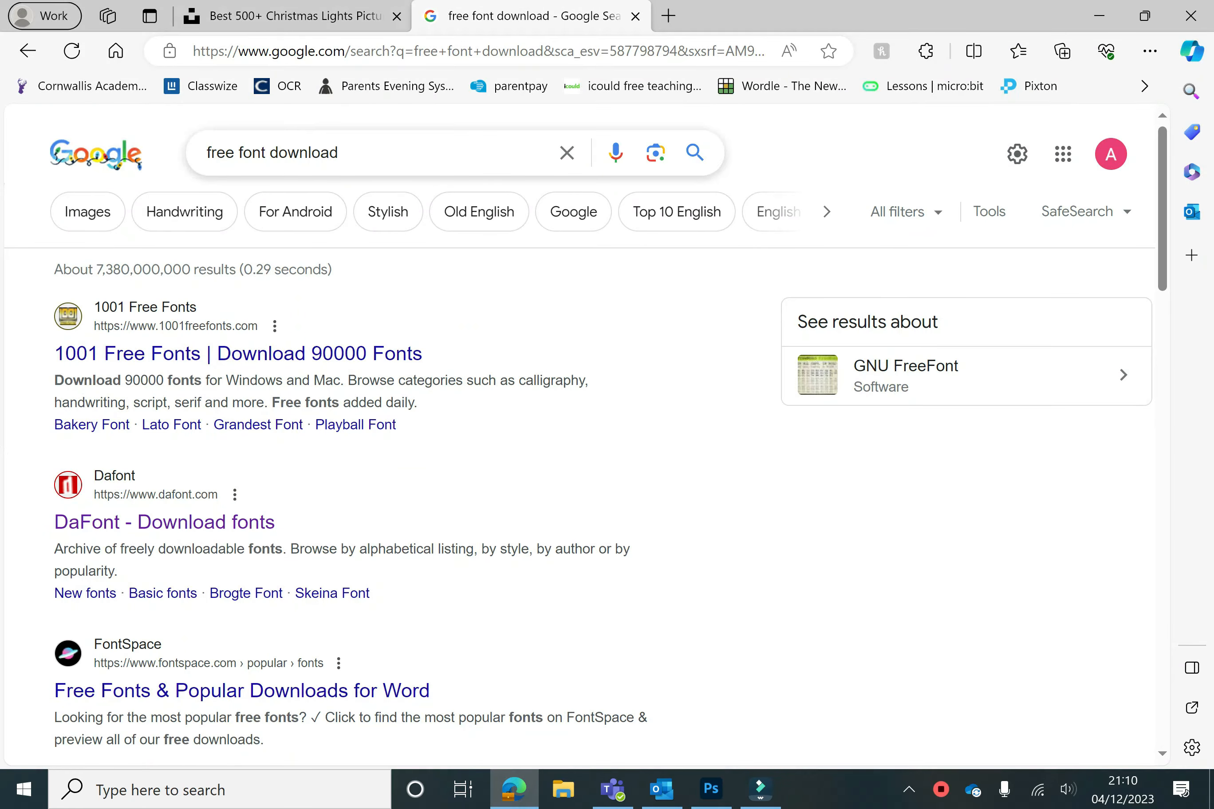
pyautogui.click(229, 357)
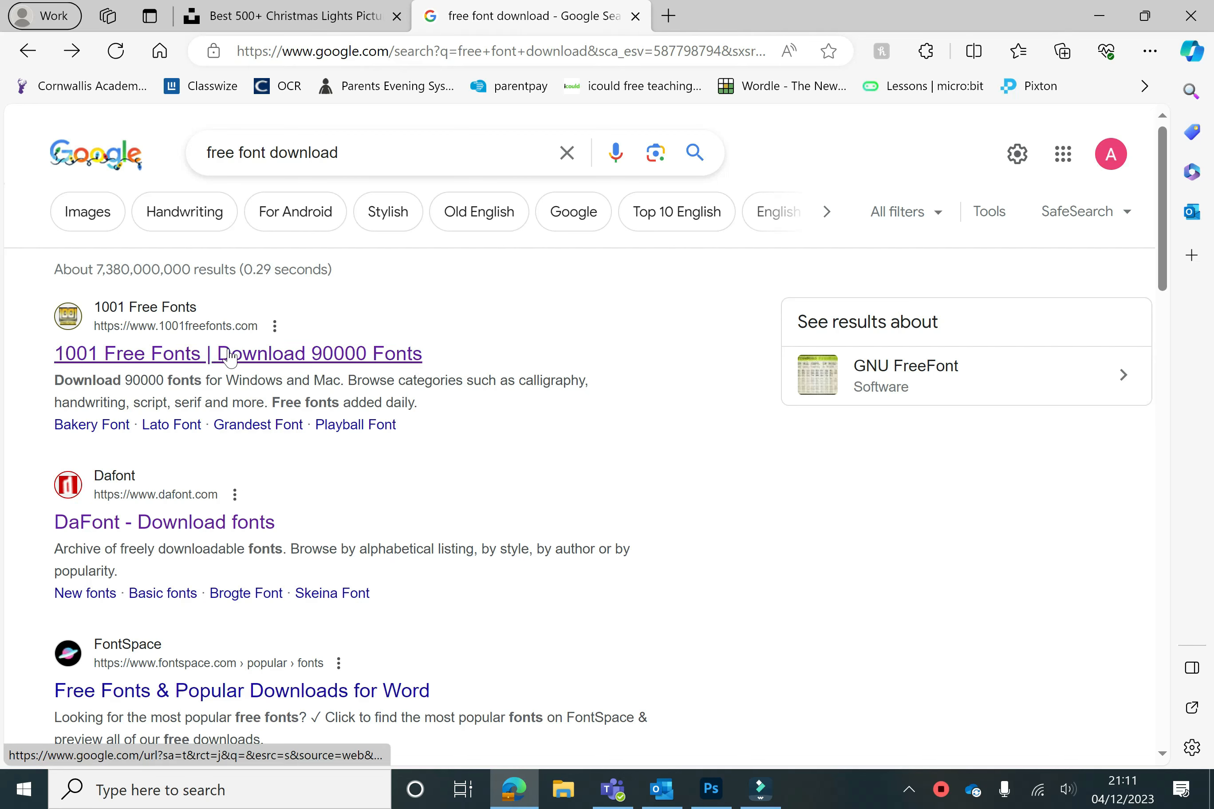
pyautogui.click(112, 521)
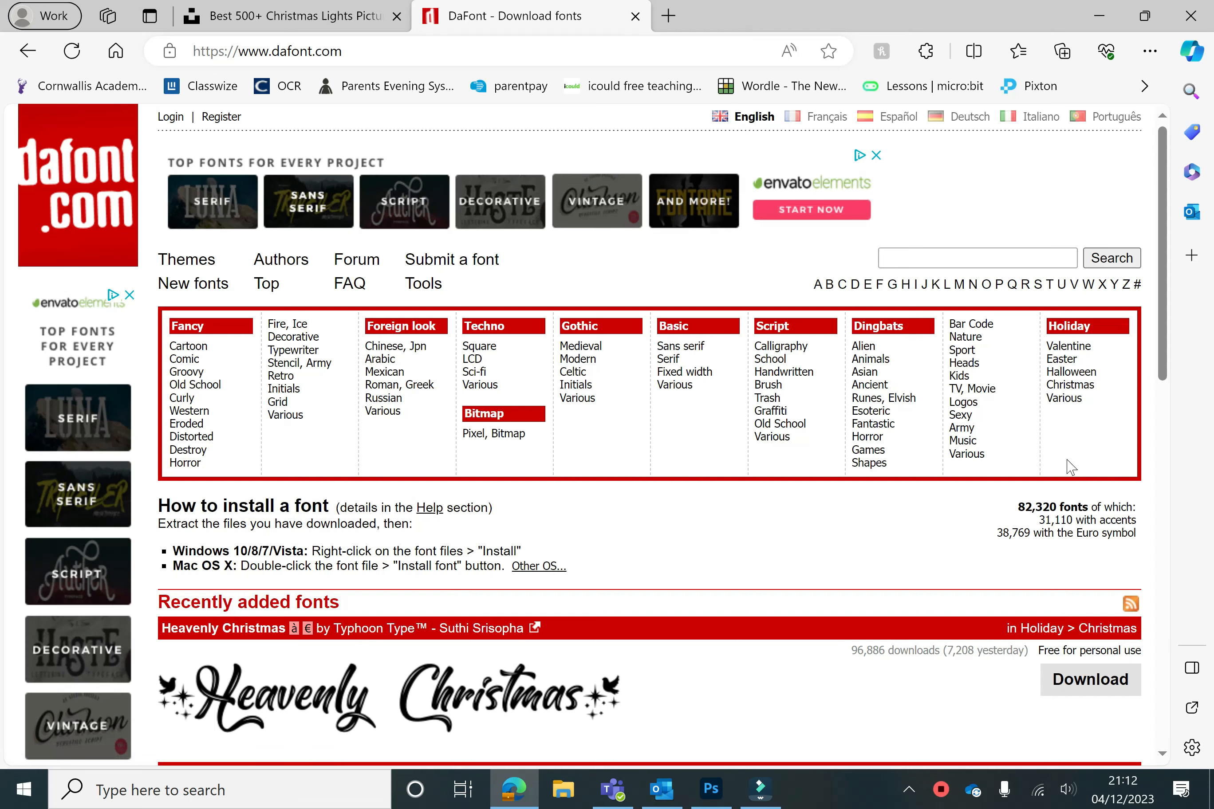
# Scroll to The Smile font on DaFont, download its zip file and open it
pyautogui.scroll(-3, 836, 482)
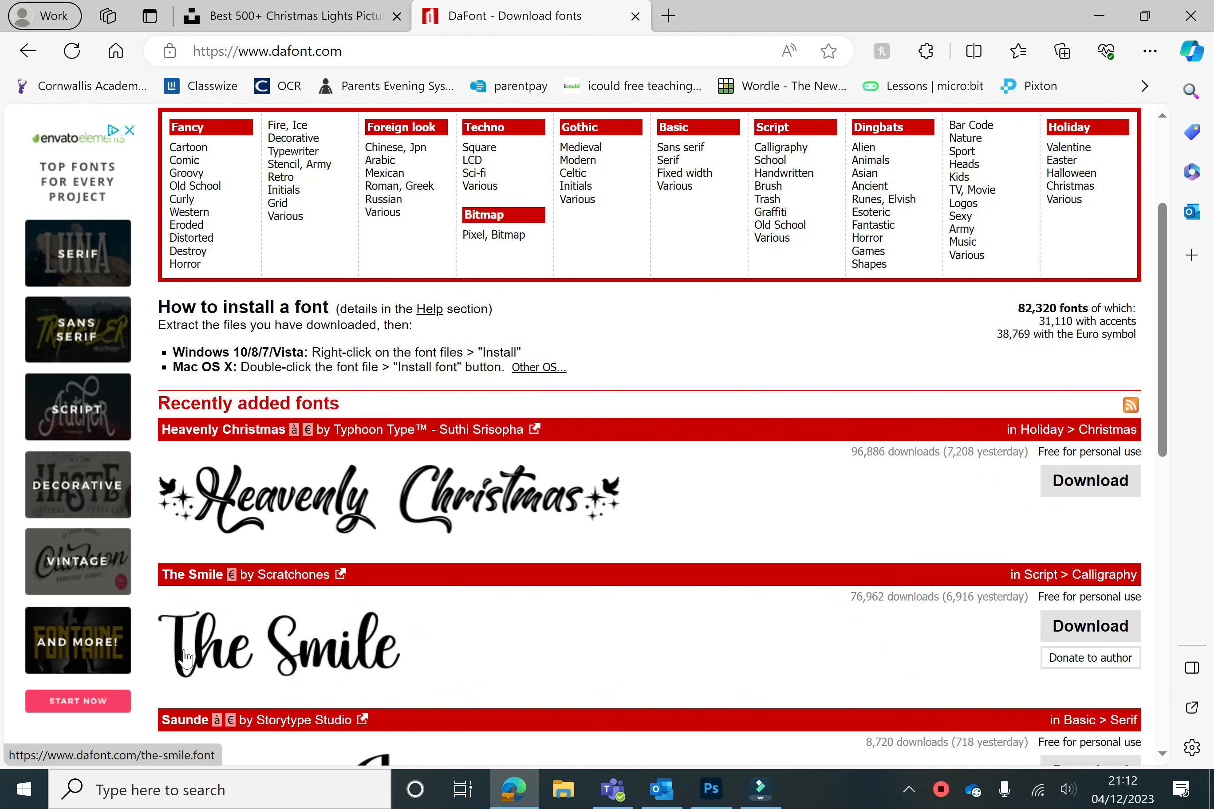
pyautogui.scroll(-4, 527, 616)
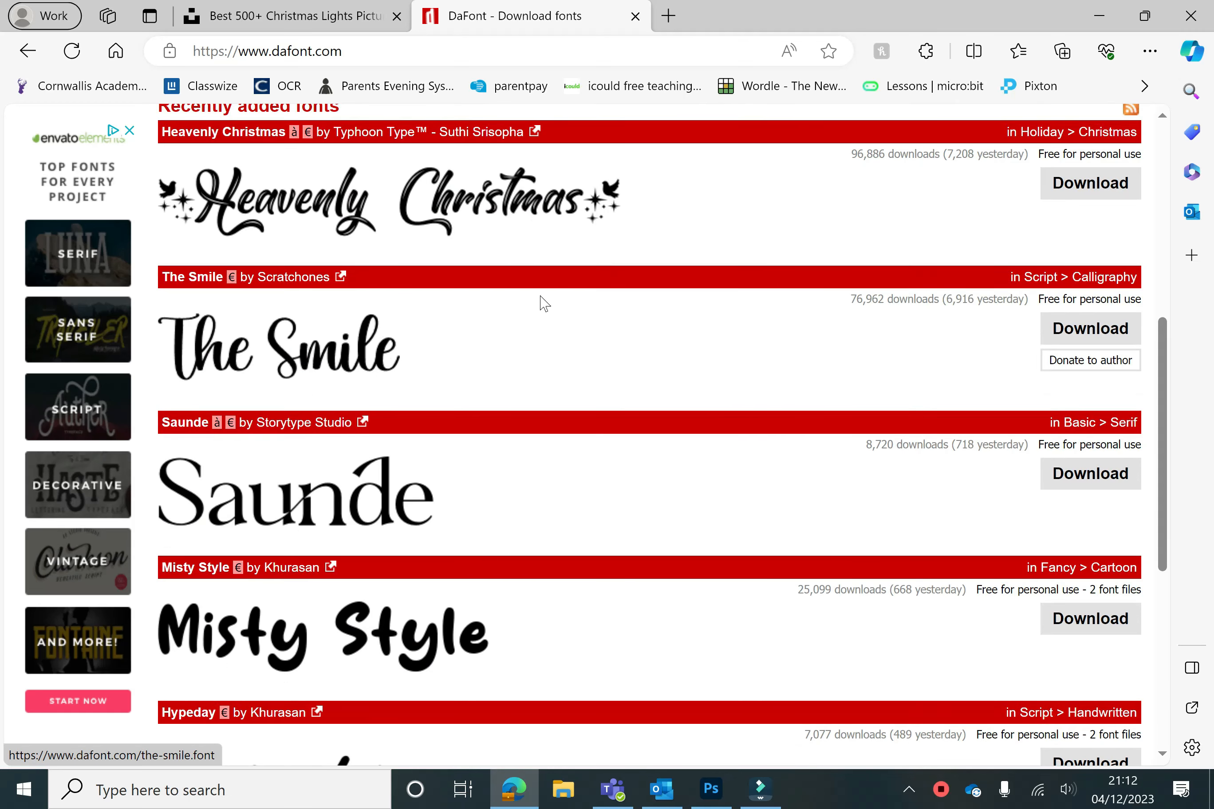
pyautogui.click(1116, 332)
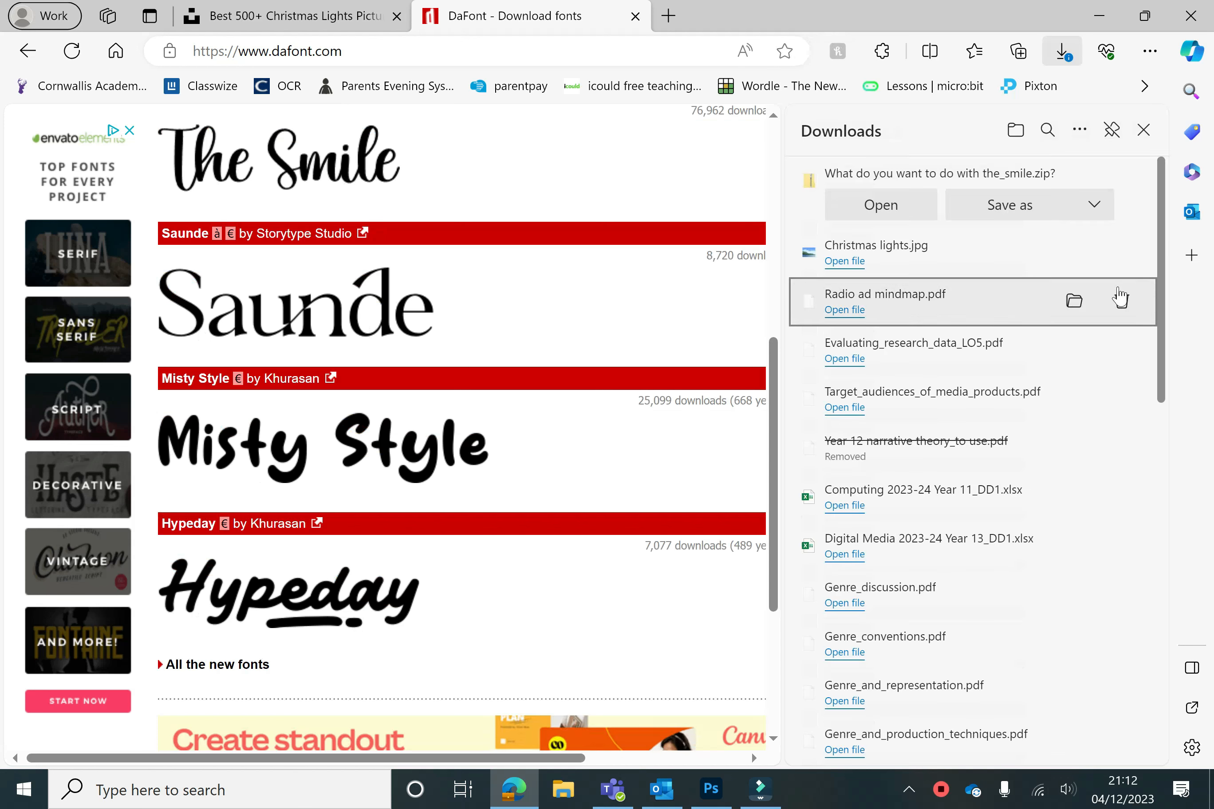
pyautogui.click(1097, 207)
pyautogui.click(1092, 242)
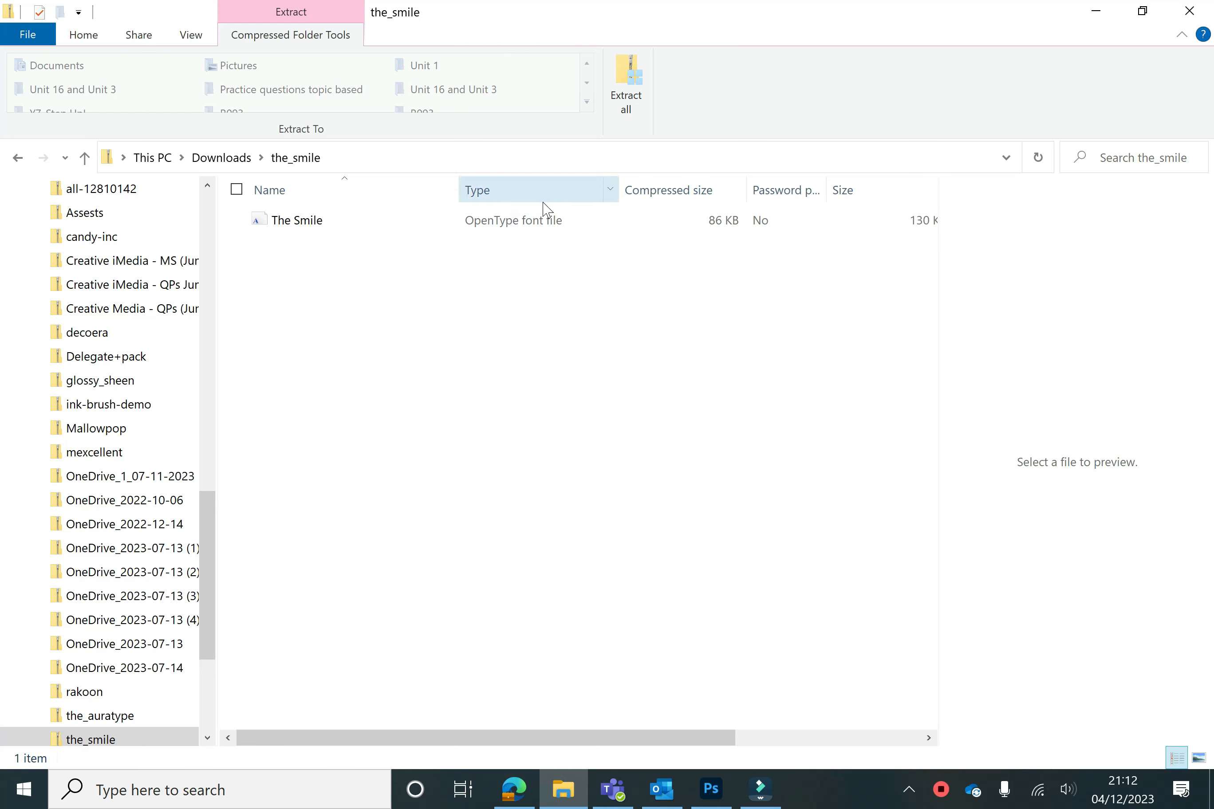
# Open The Smile font file from the zip, install it, and close the font preview
pyautogui.click(544, 227)
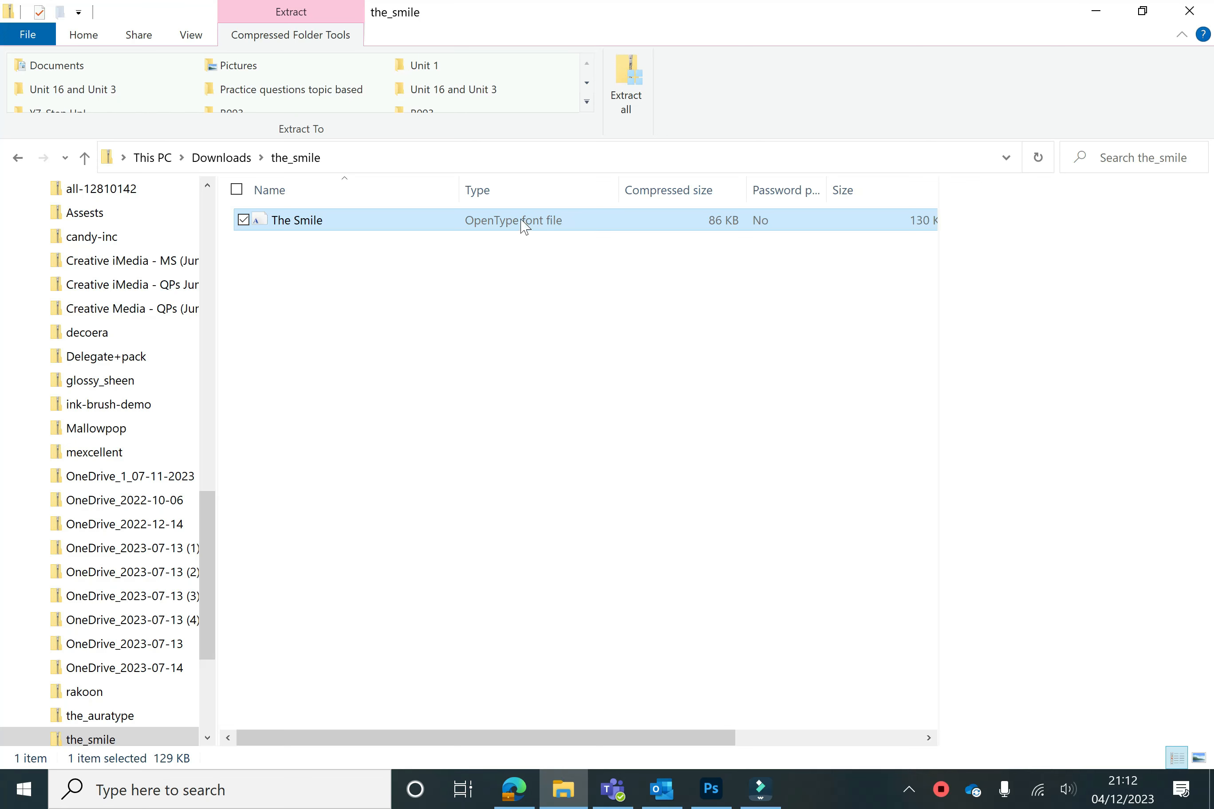
pyautogui.doubleClick(440, 225)
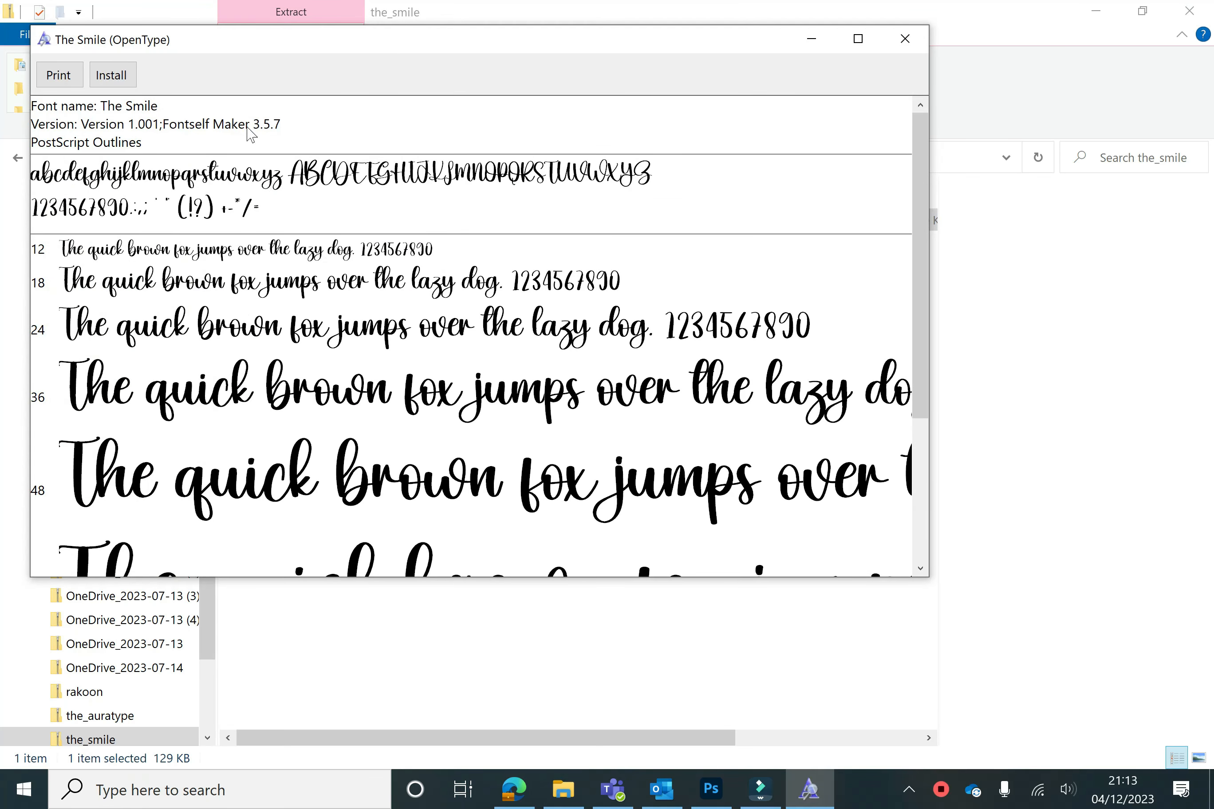
pyautogui.moveTo(924, 244); pyautogui.dragTo(886, 239)
pyautogui.moveTo(926, 366)
pyautogui.mouseDown()
pyautogui.moveTo(921, 487)
pyautogui.moveTo(923, 338)
pyautogui.mouseUp()
pyautogui.click(124, 83)
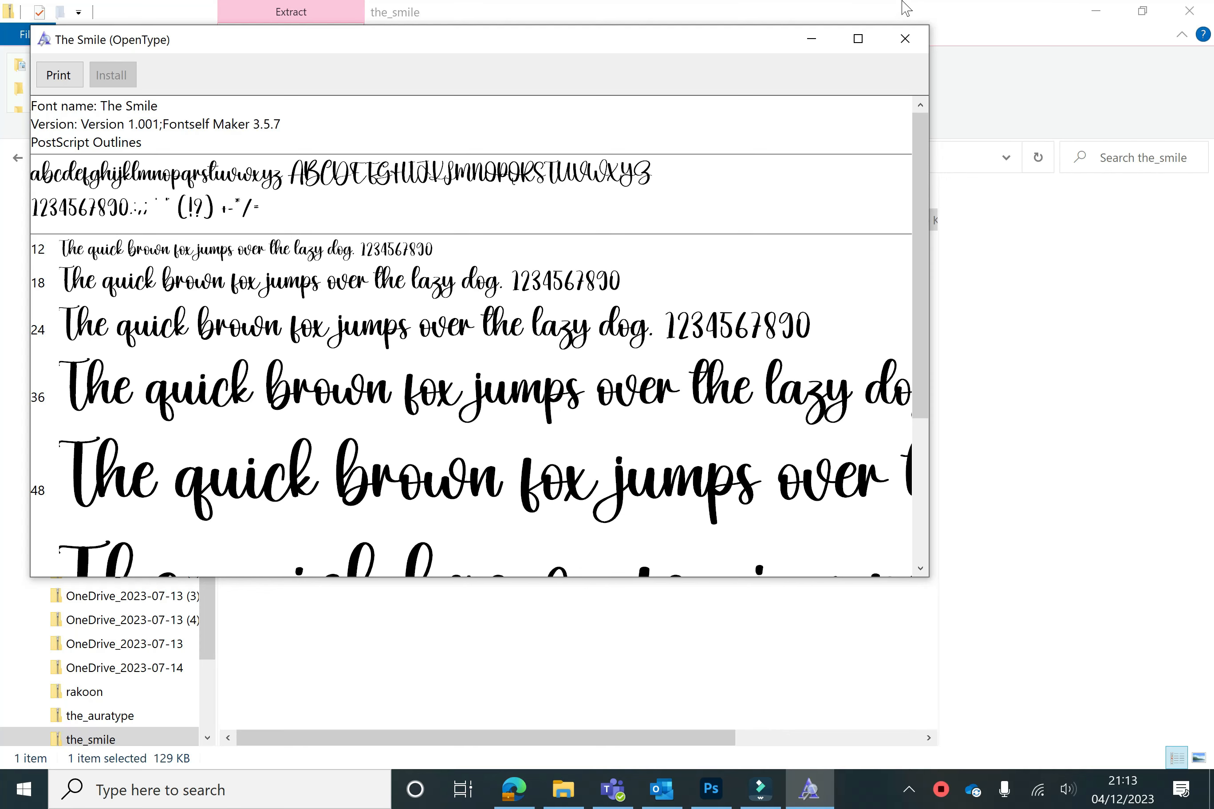
pyautogui.click(905, 39)
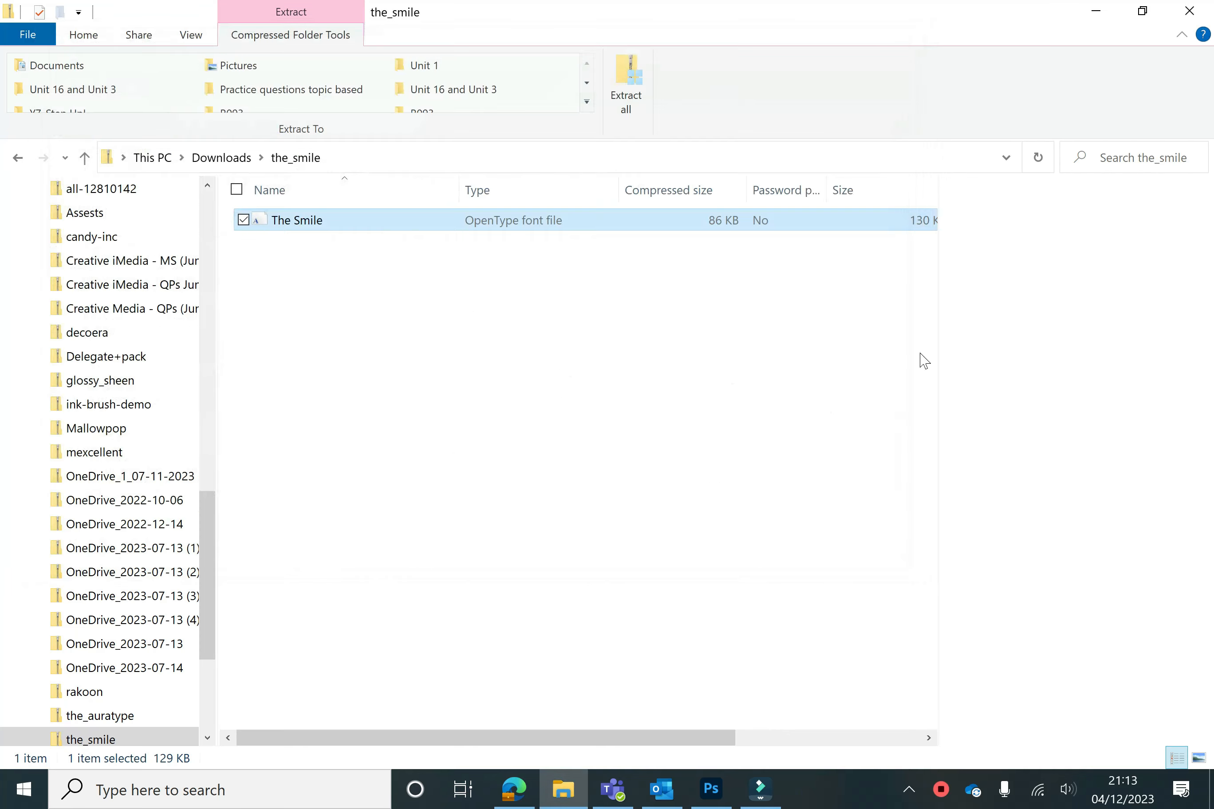
# Return to Photoshop and set the type font to The Smile
pyautogui.click(711, 789)
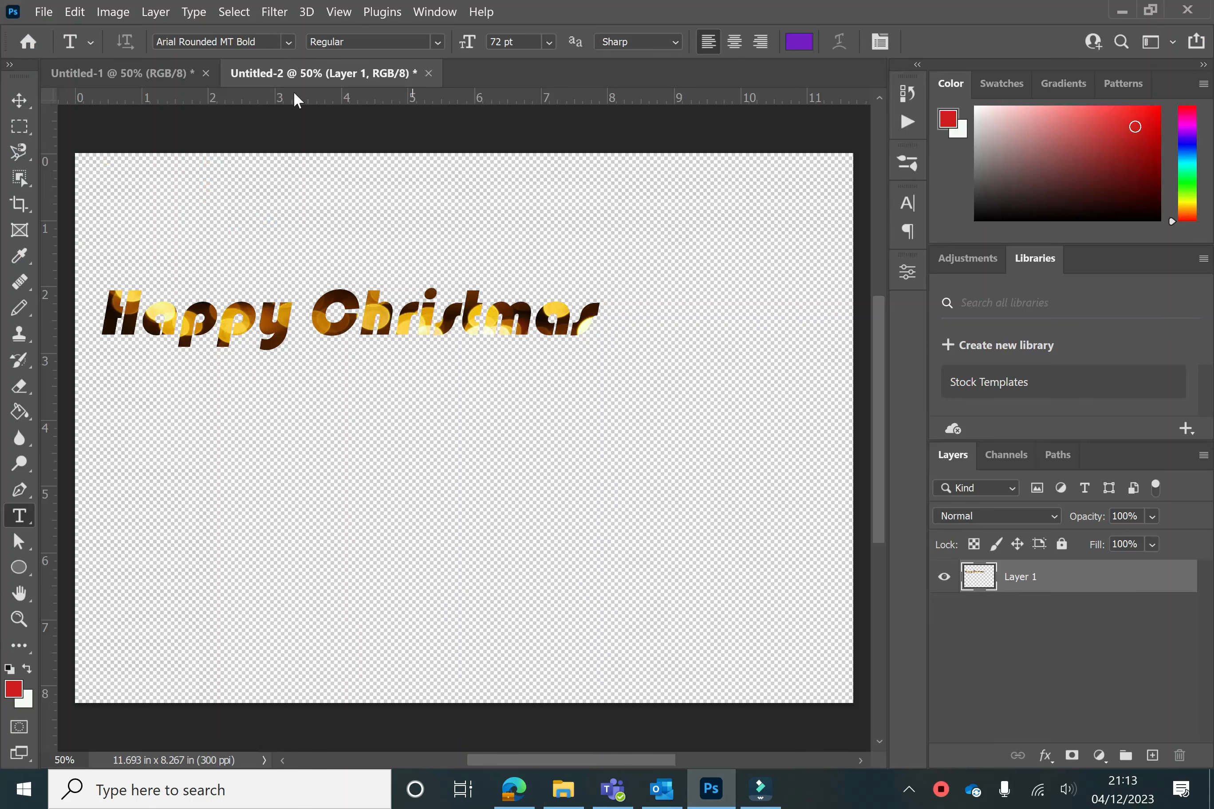
pyautogui.click(290, 43)
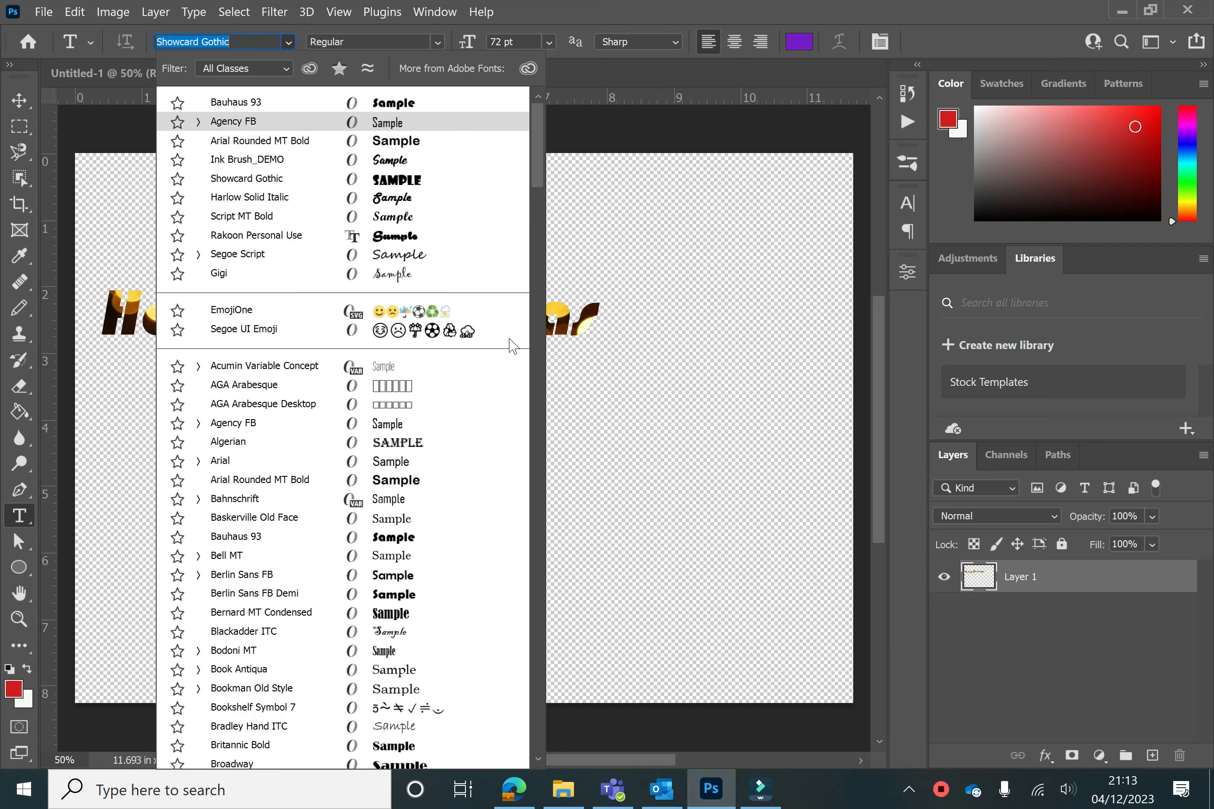
pyautogui.scroll(-9, 334, 204)
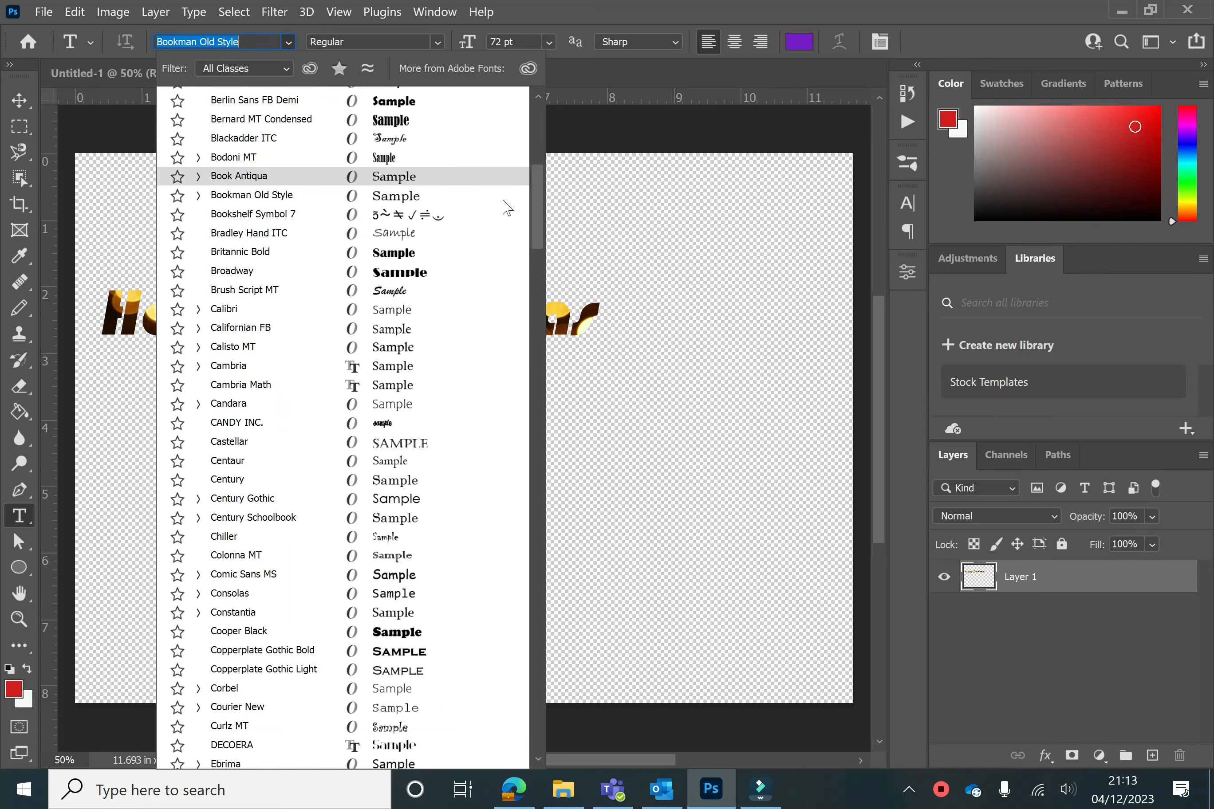
pyautogui.scroll(-20, 574, 387)
pyautogui.scroll(-12, 580, 522)
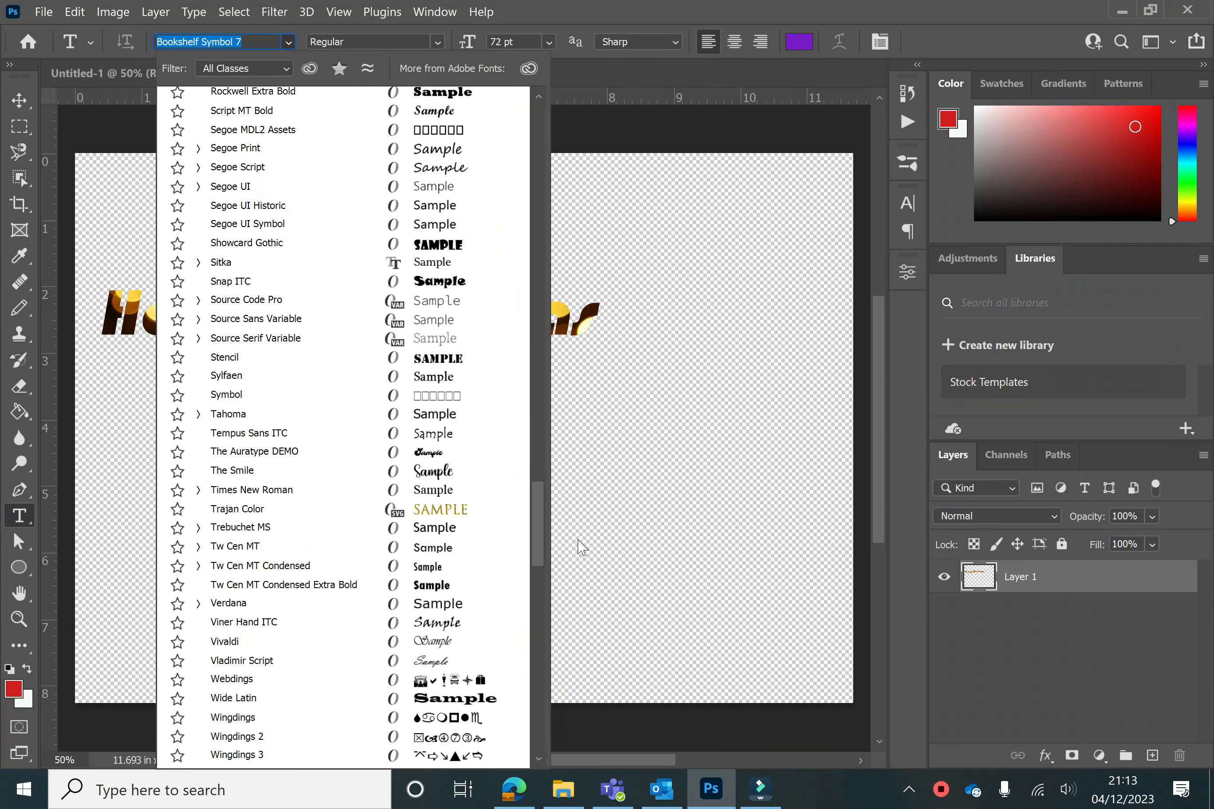
pyautogui.scroll(2, 577, 564)
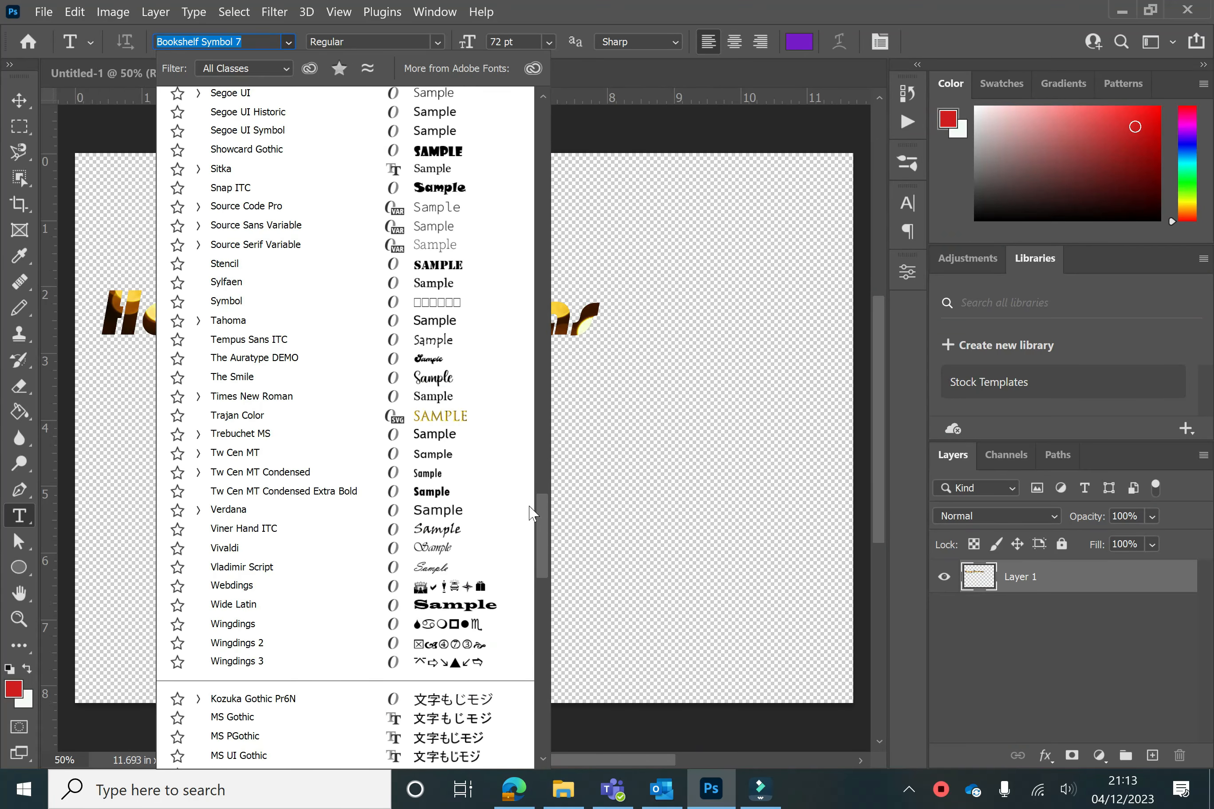
pyautogui.click(254, 371)
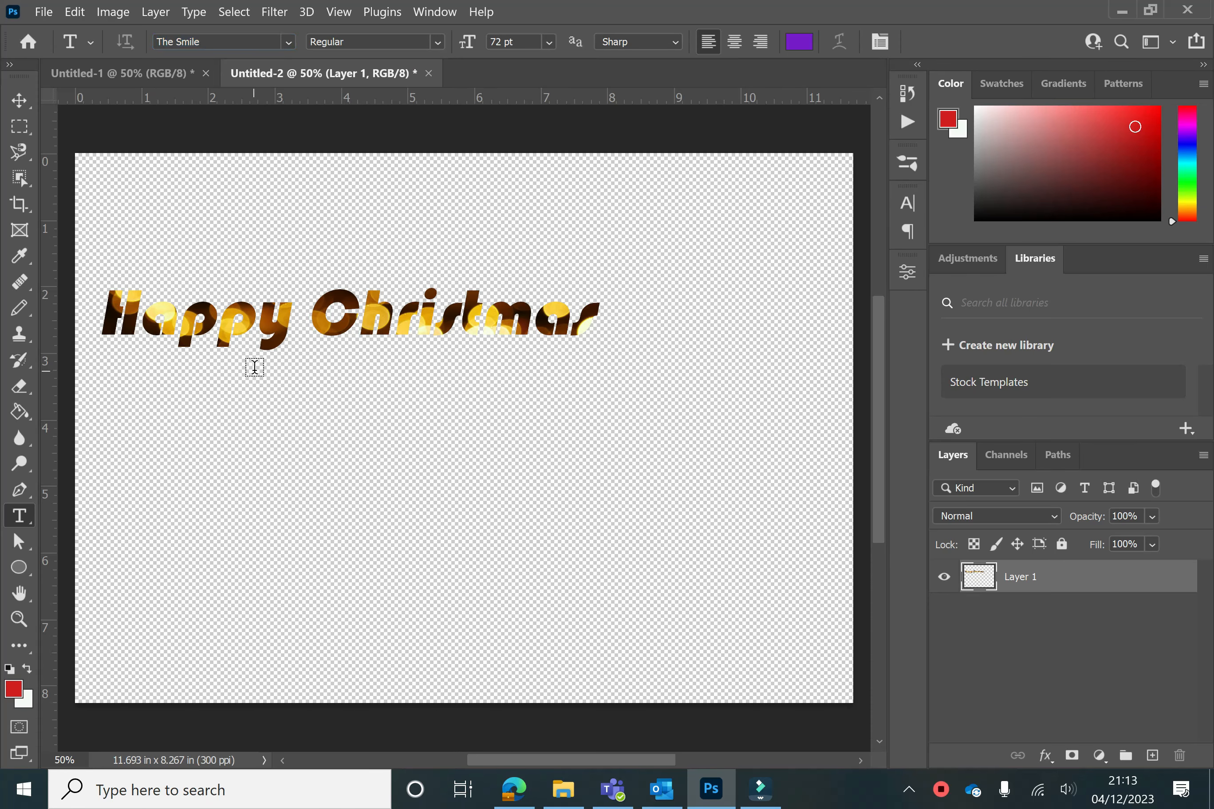
# Type Happy Christmas in The Smile font below the lights text in the new document
pyautogui.click(189, 437)
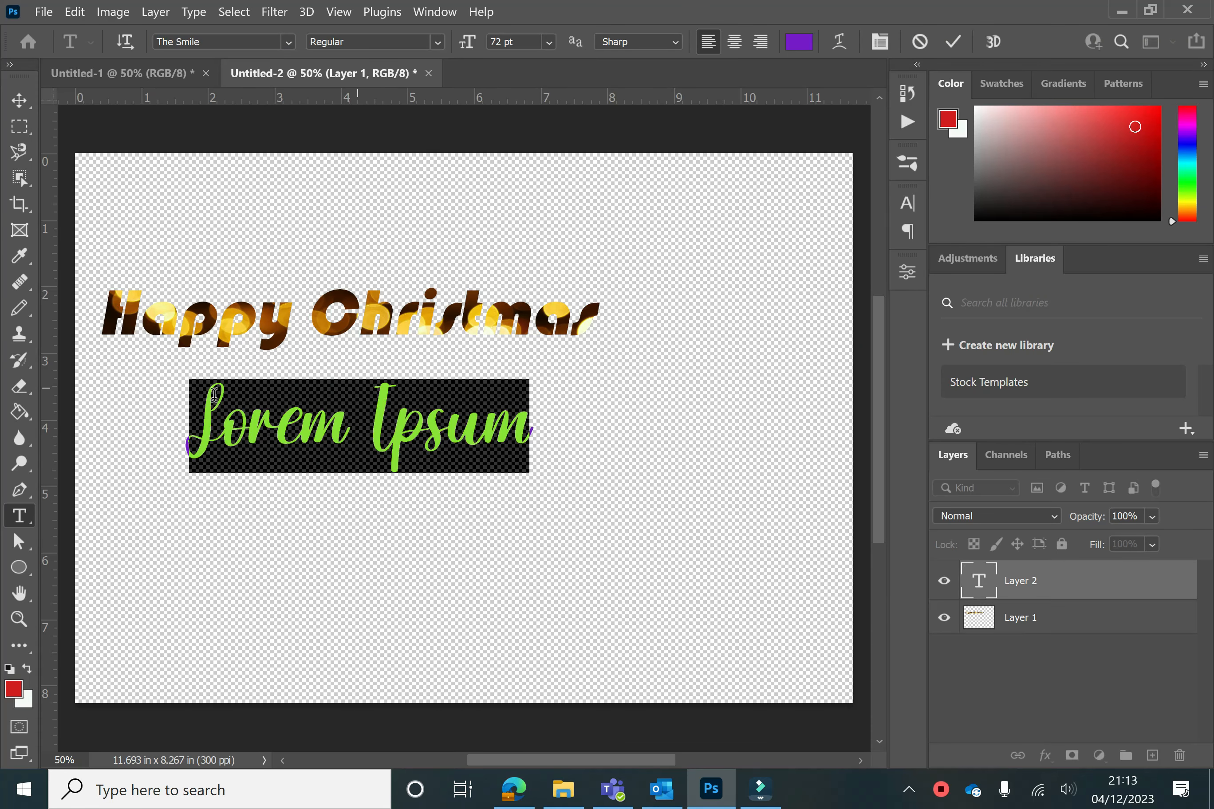
pyautogui.write('Happy')
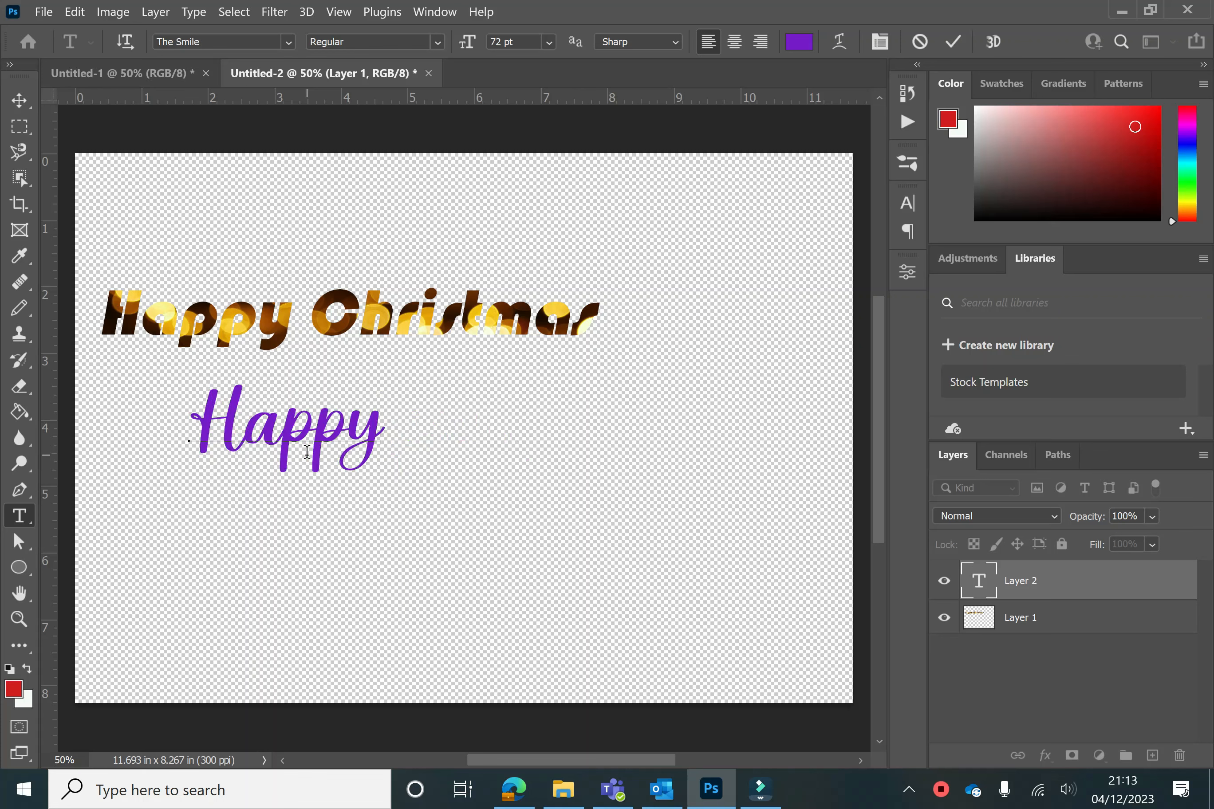
pyautogui.write(' Christmas')
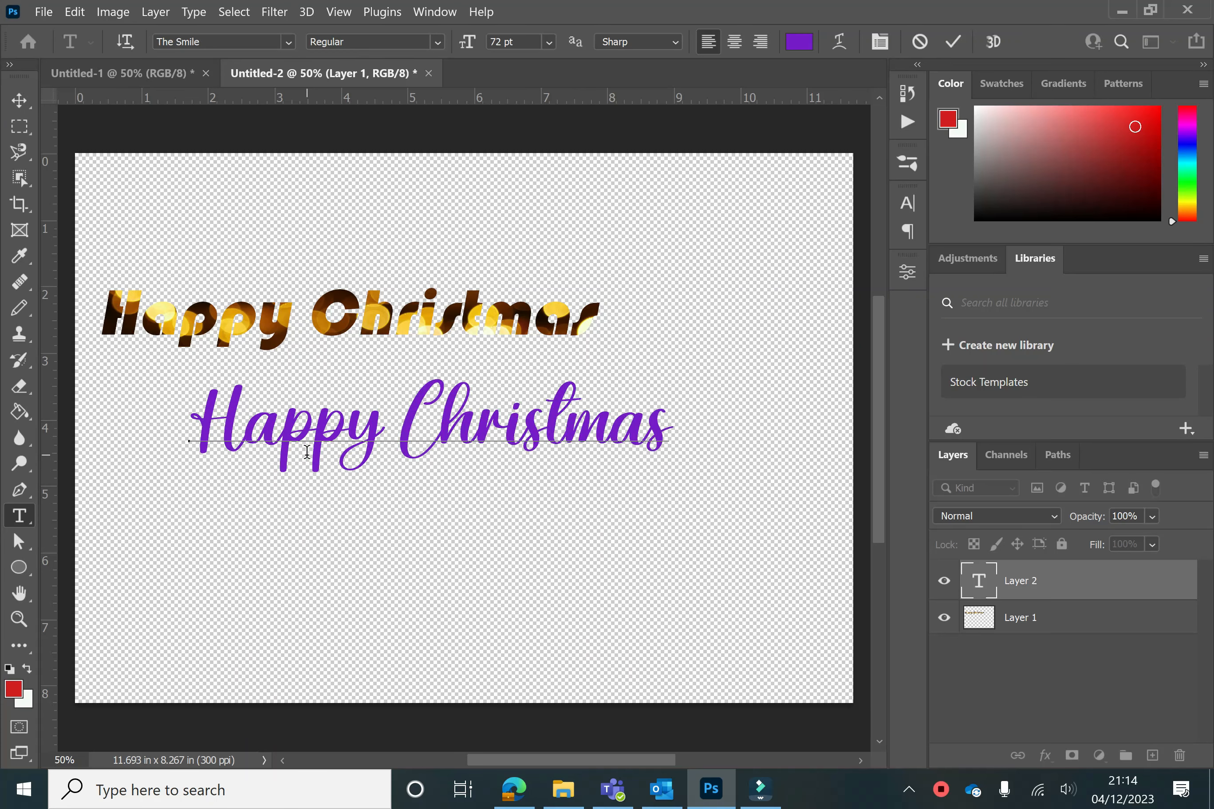